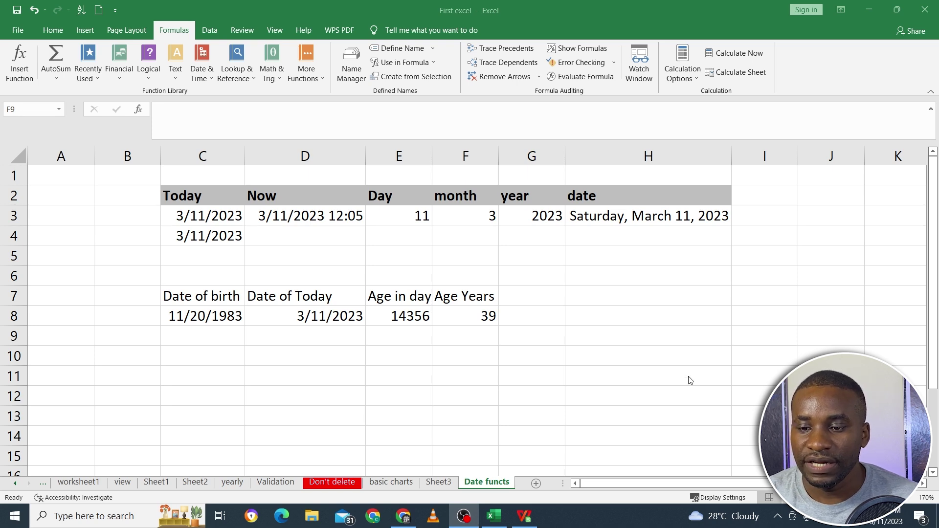
Add a new blank worksheet after the Date functs sheet.
click(482, 424)
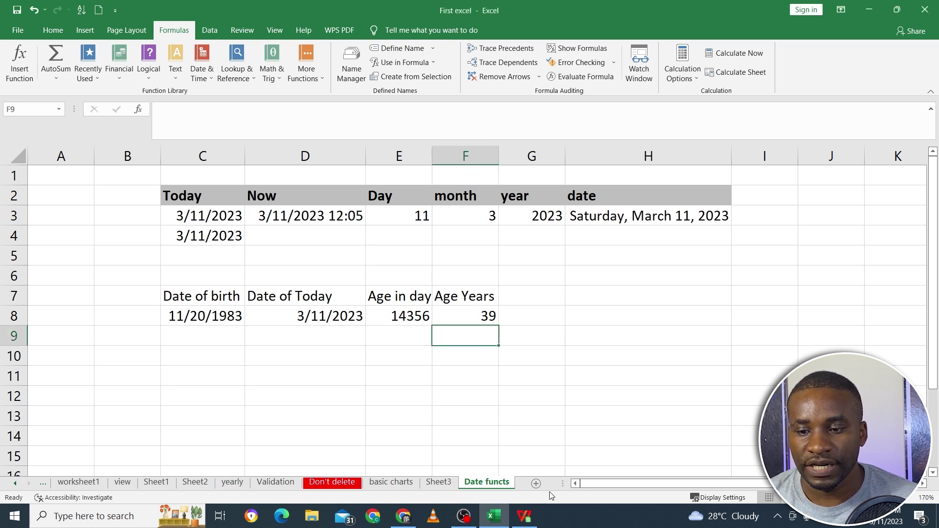
click(537, 484)
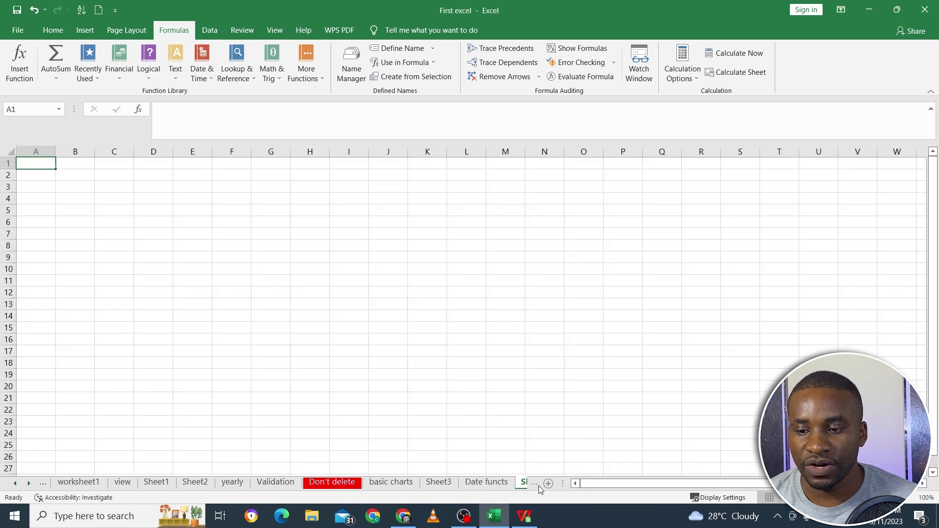
click(29, 483)
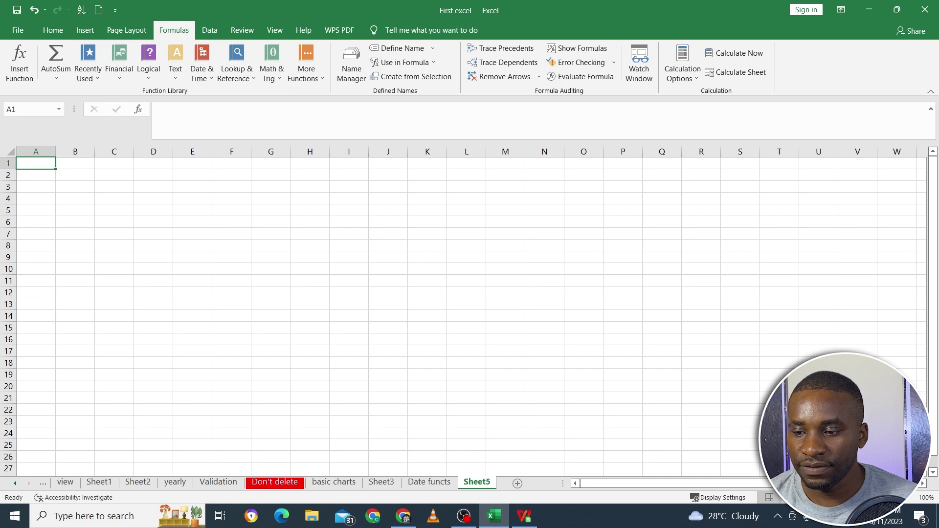
Enter the heading Operators in cell B2 of the new sheet.
click(910, 500)
click(910, 500)
click(910, 500)
click(911, 500)
click(910, 500)
click(910, 500)
click(910, 500)
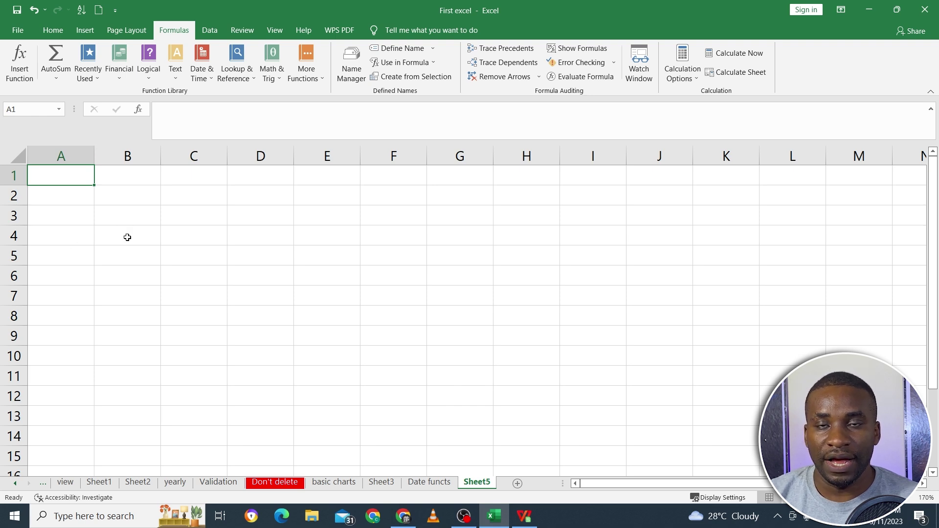
click(106, 203)
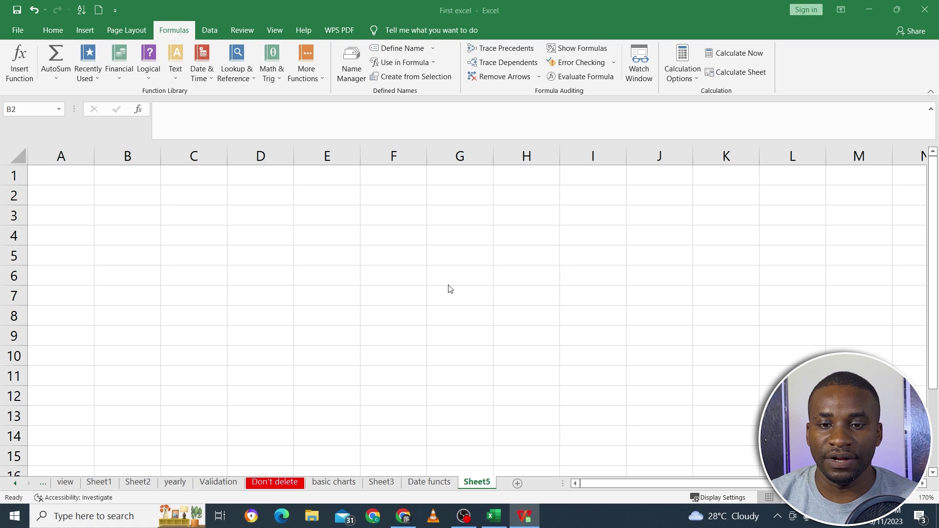
key(alt+Tab)
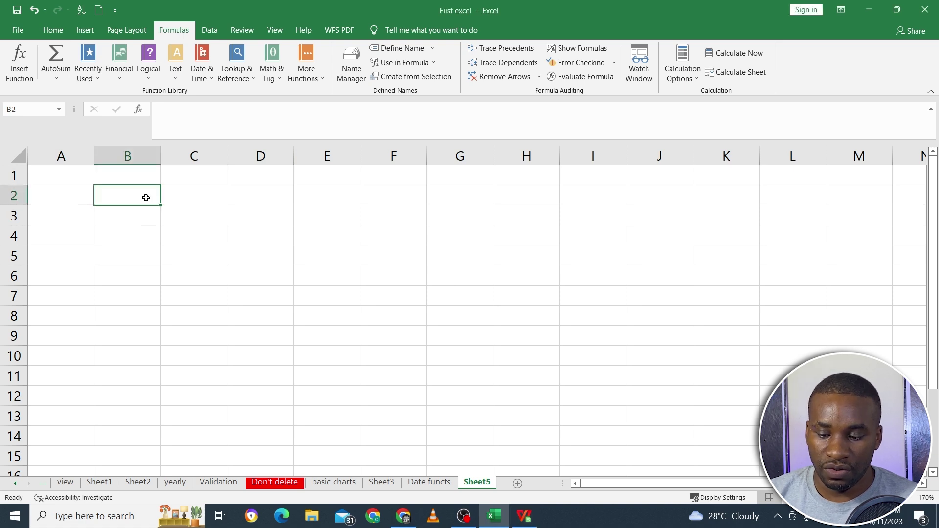
text(Operators)
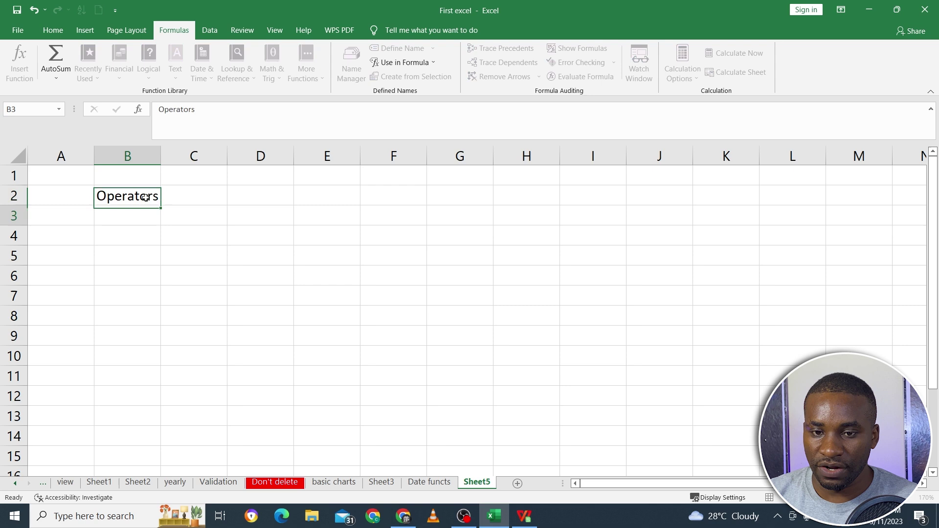
key(Return)
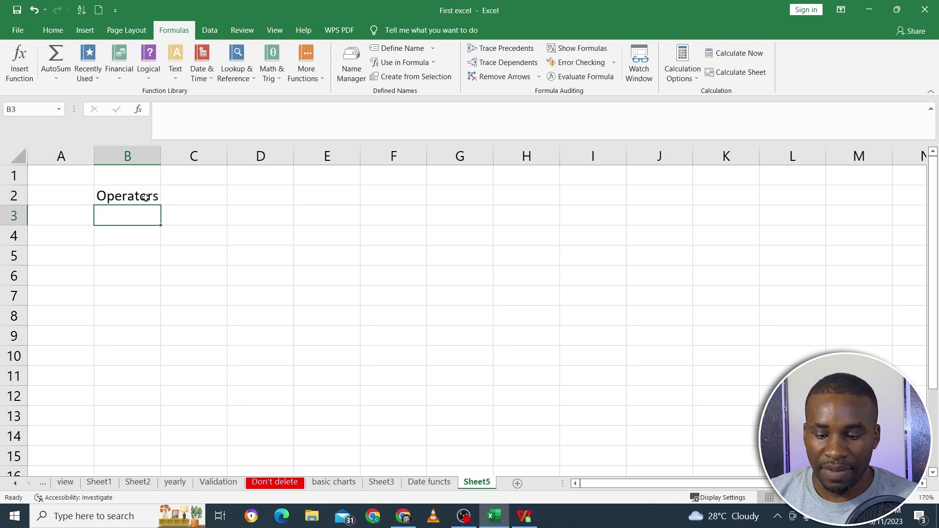
List greater than, Less than and equal to in cells B3 to B5 and fit column B's width to its contents.
text(g)
key(Escape)
text(g)
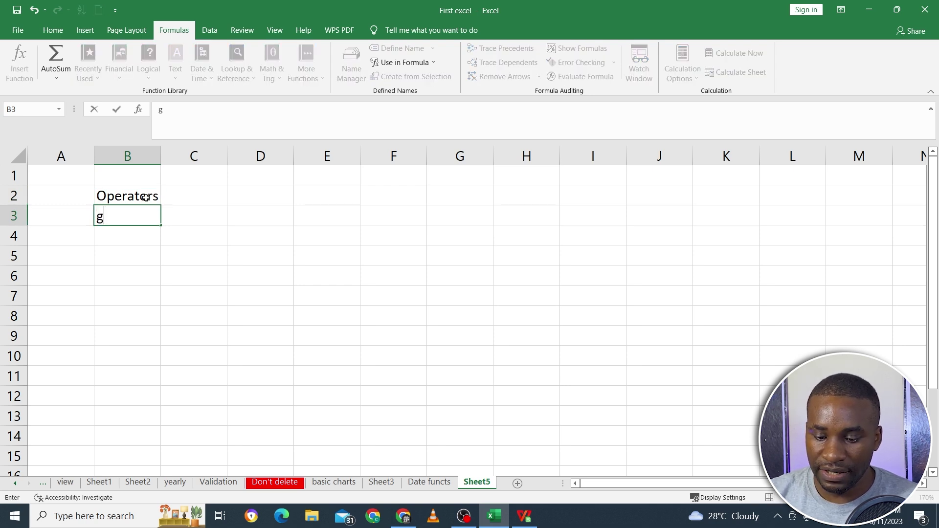
text(r eater th)
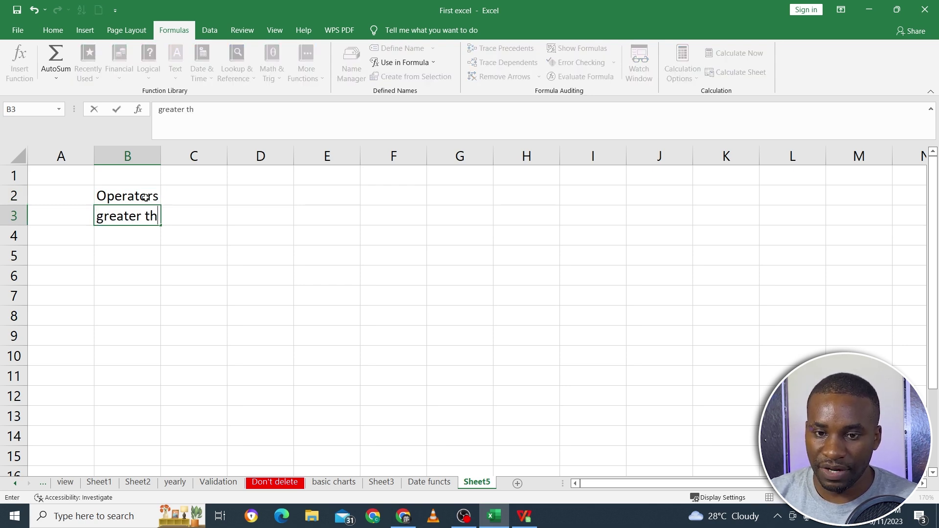
text(an)
key(Return)
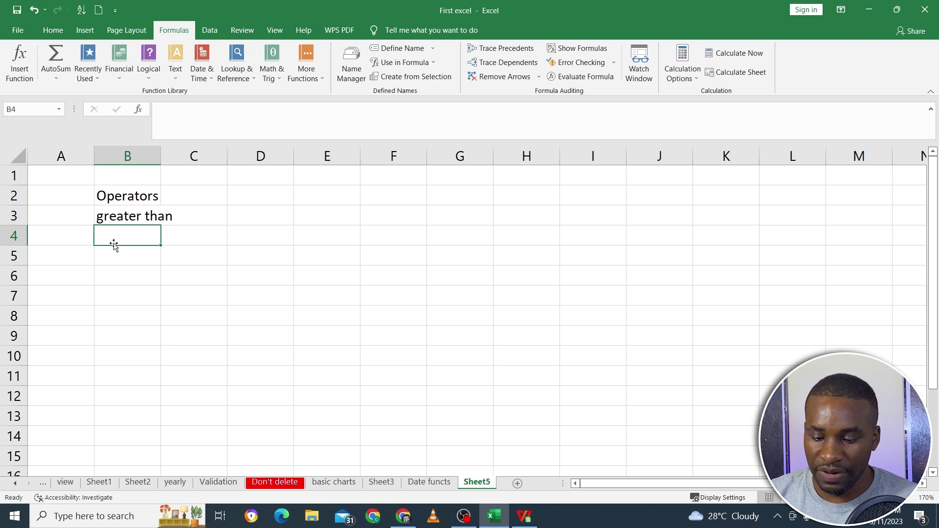
text(Less than)
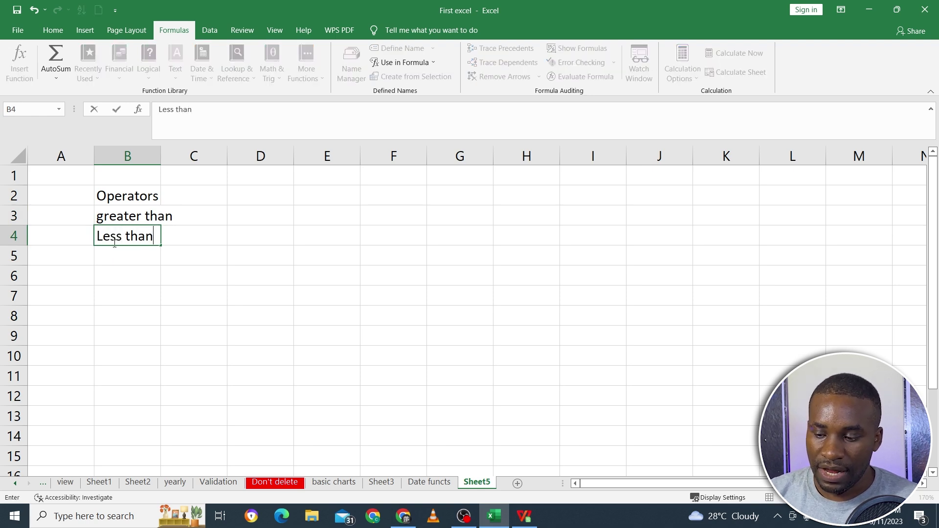
key(Return)
text(equal to)
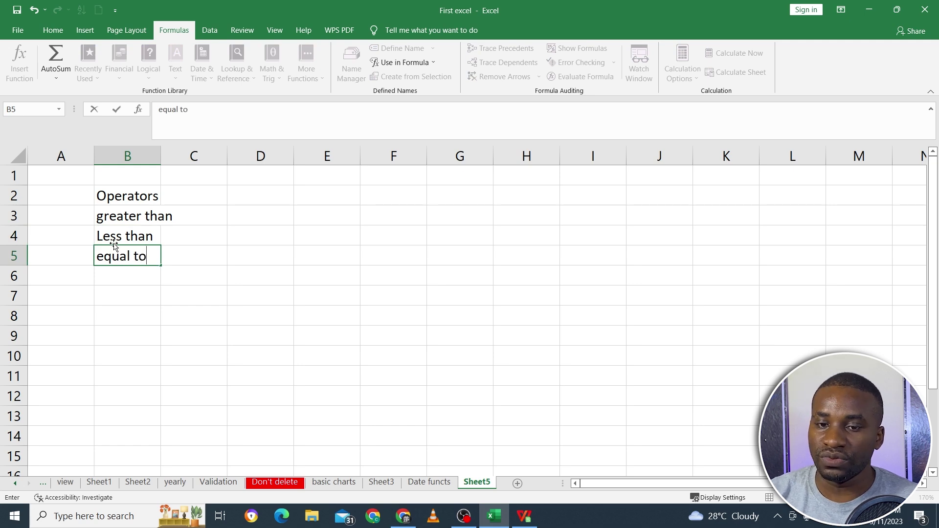
click(192, 251)
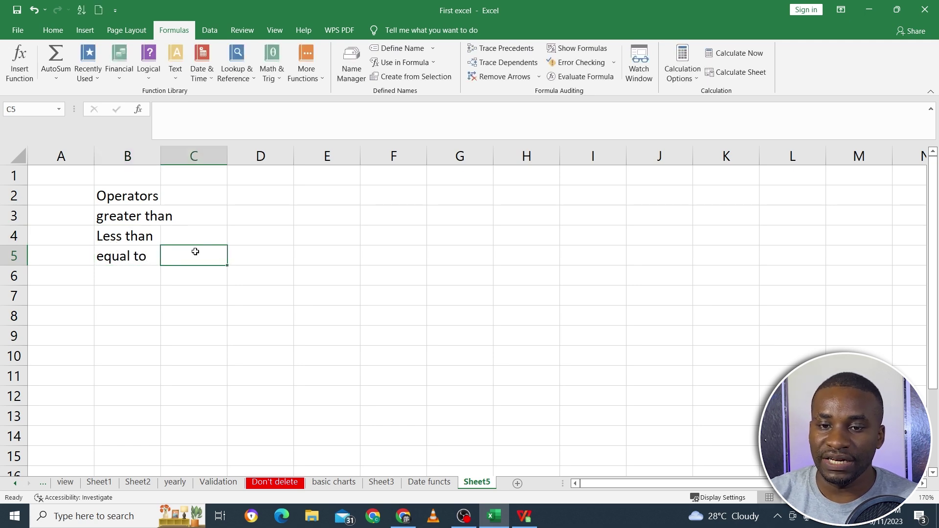
double_click(161, 157)
Enter the symbols > in C3 and < in C4 beside their operator names.
click(217, 211)
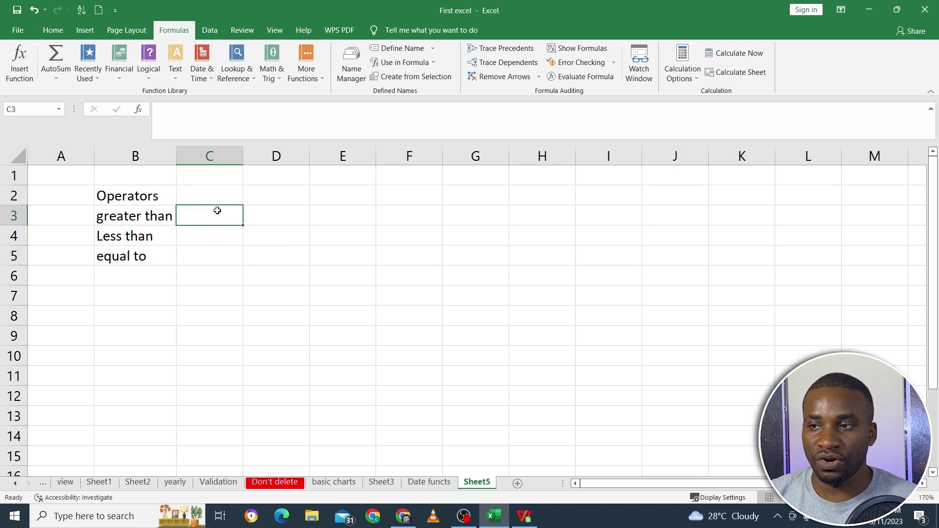
text(>)
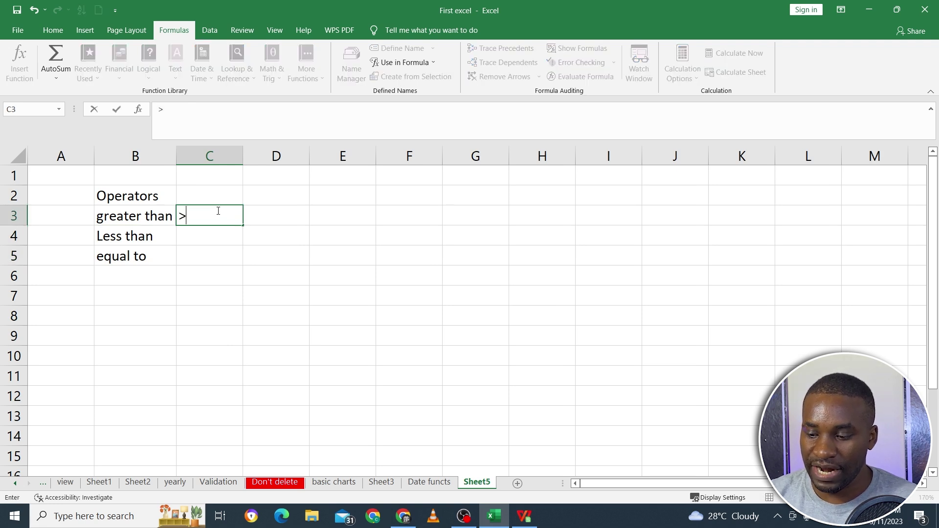
key(Return)
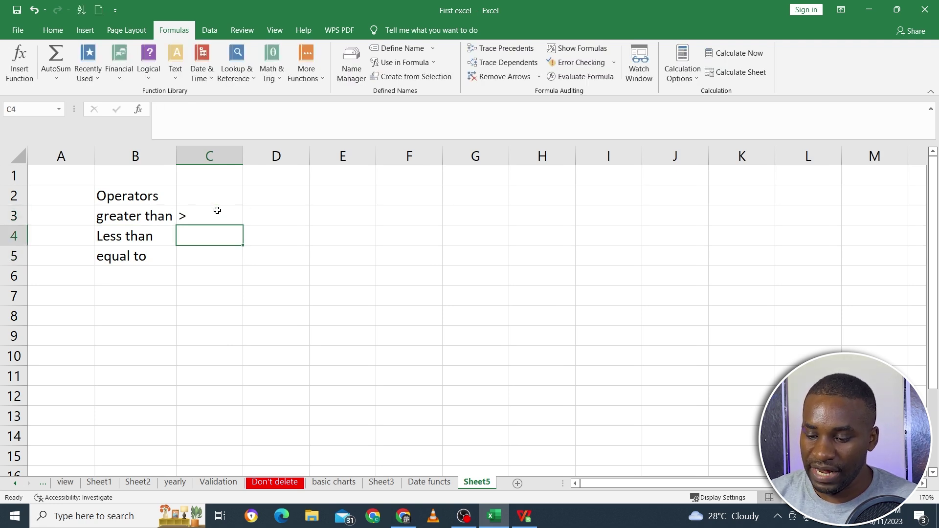
text(<)
key(Return)
text(=)
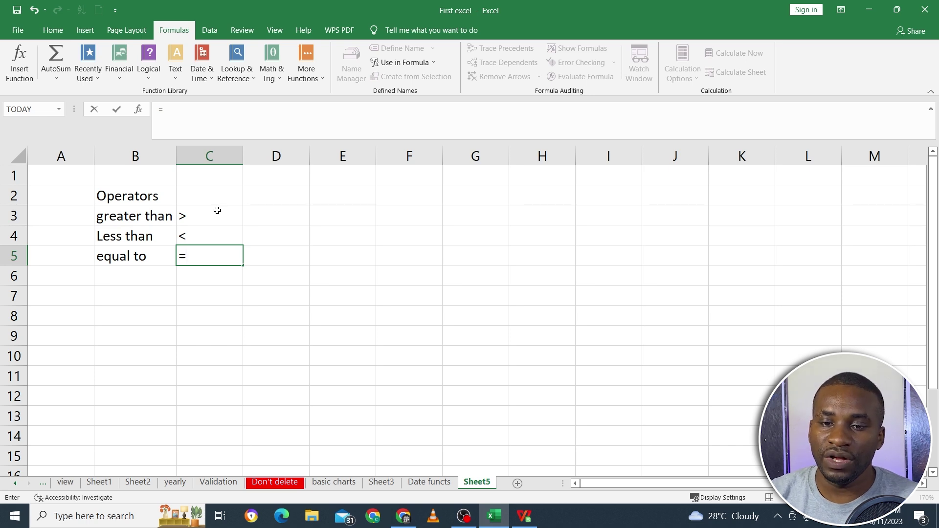
click(133, 350)
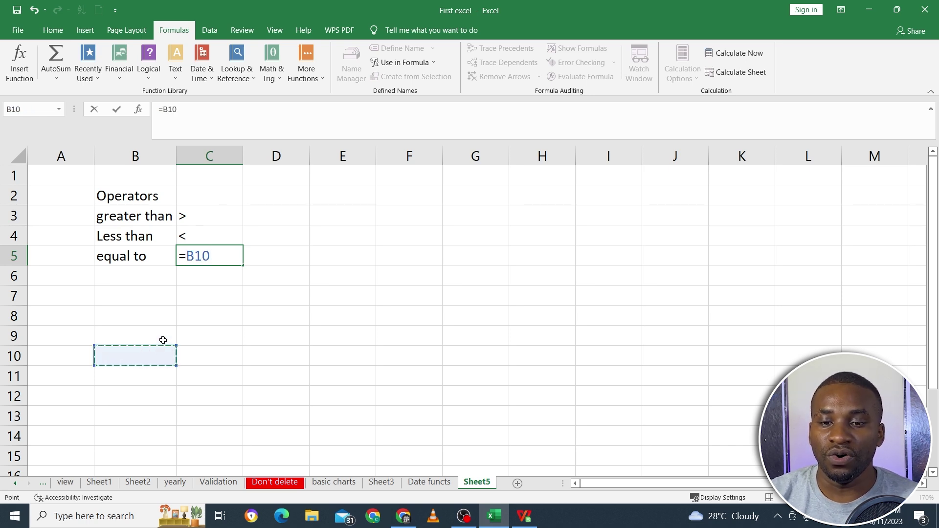
key(Escape)
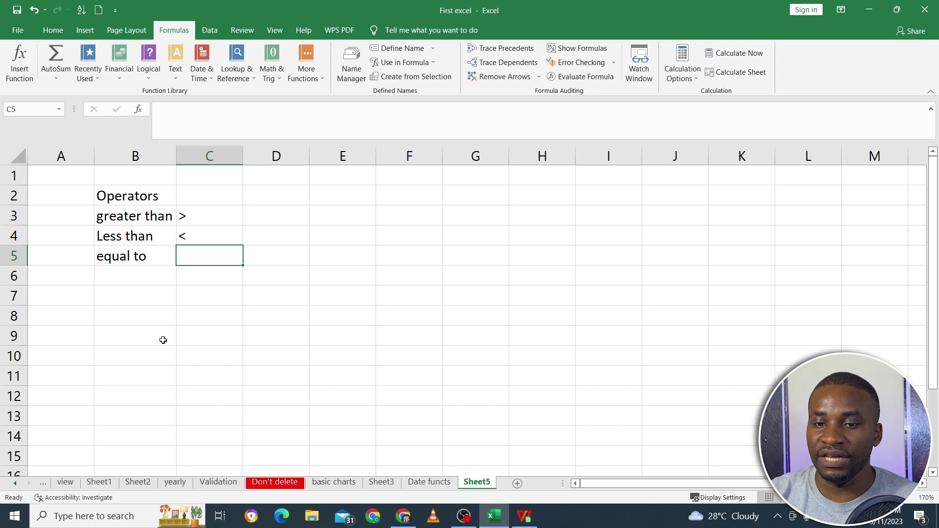
Enter the symbol = in C5 beside the equal to label.
text(=)
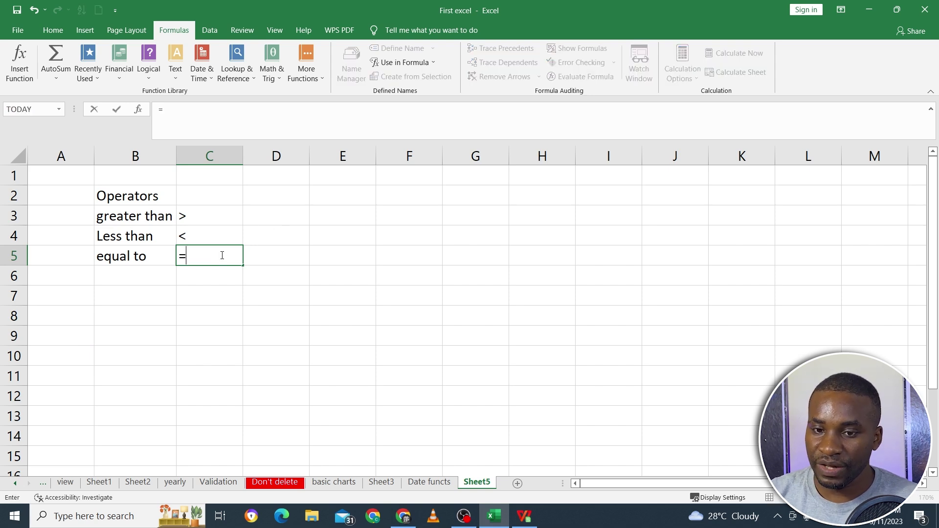
key(Return)
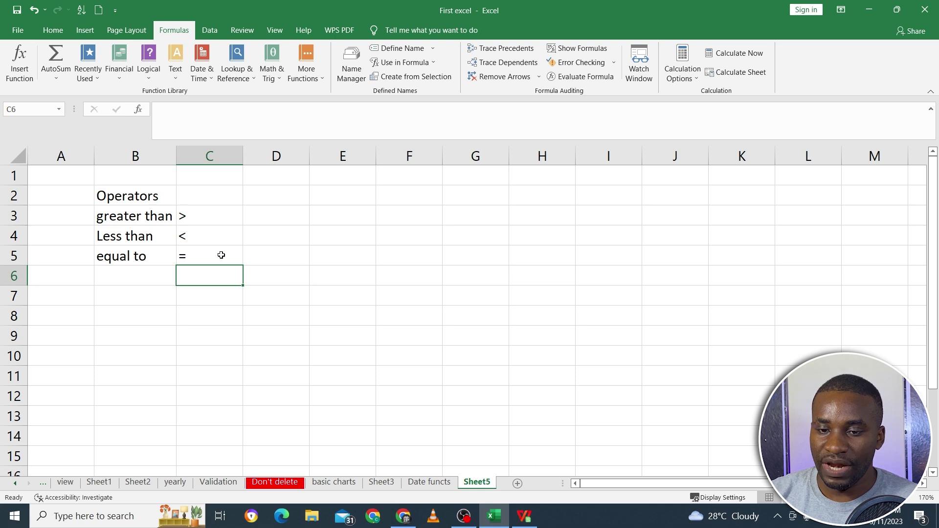
Enter the column headings Number 1 in B8 and Number2 in C8.
click(146, 337)
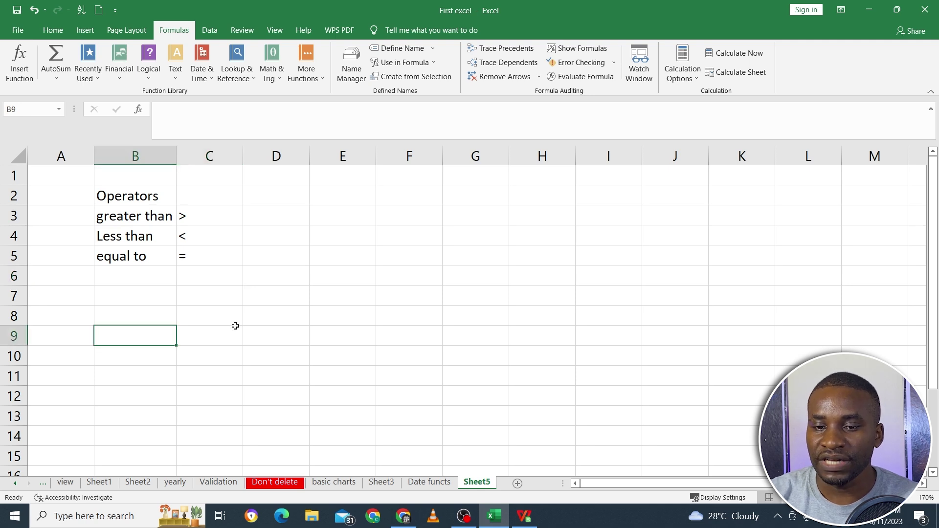
click(142, 313)
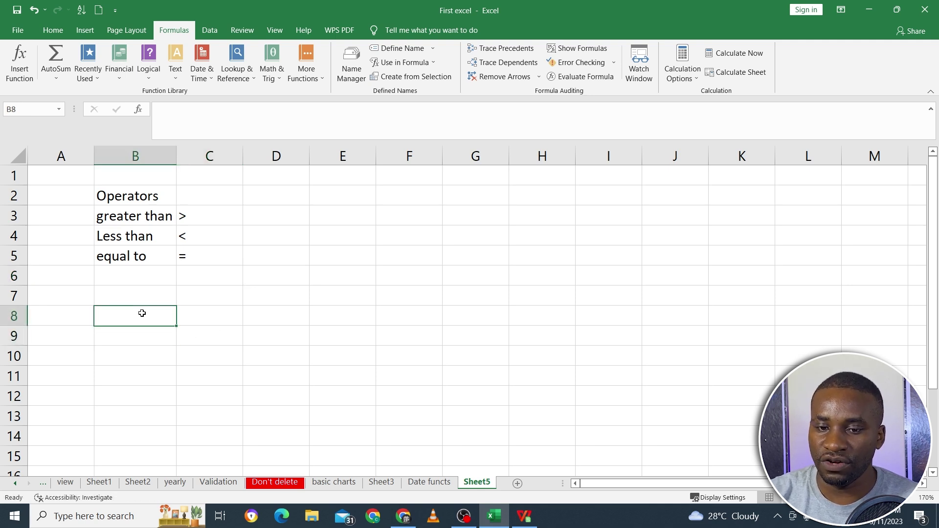
text(Numbert)
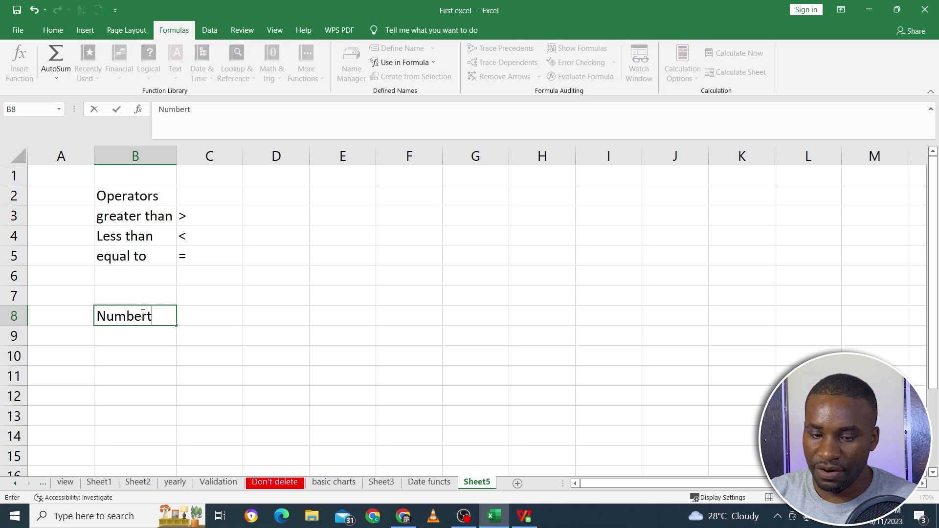
key(BackSpace)
key(BackSpace)
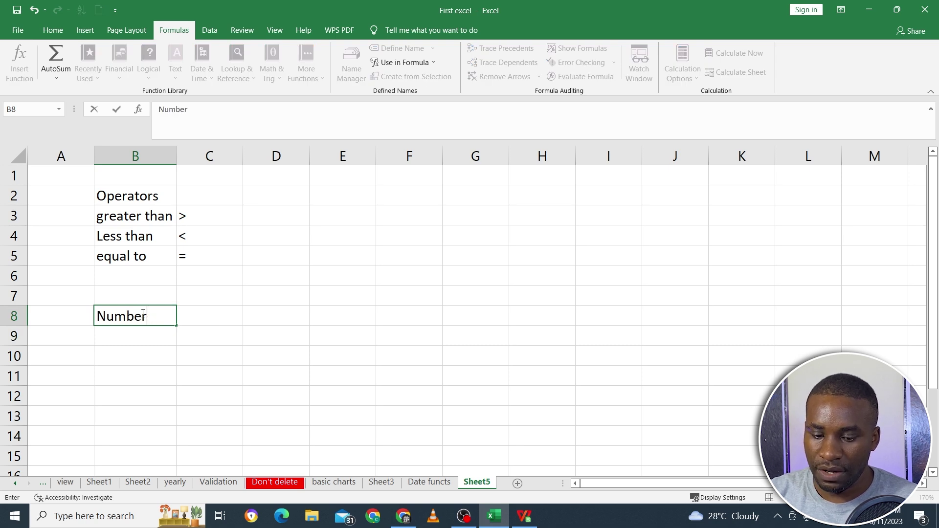
text(1)
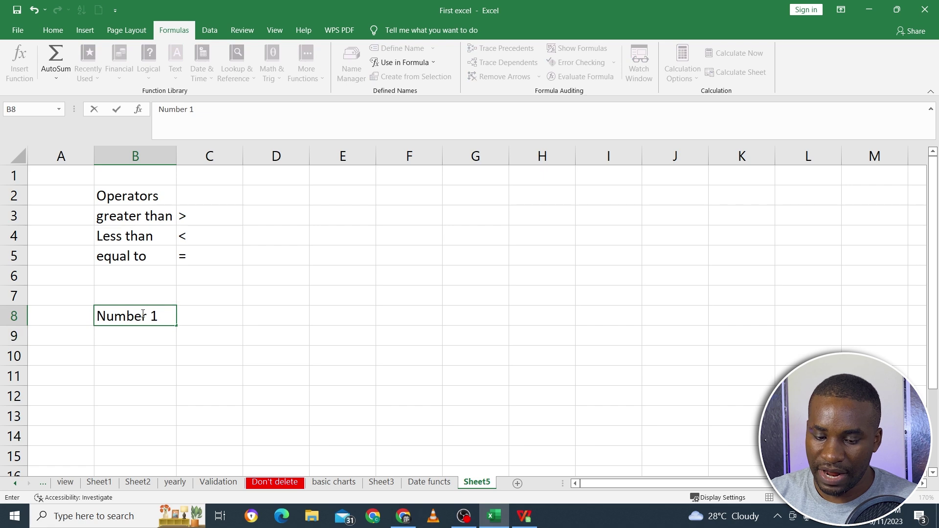
key(Tab)
text(Numb)
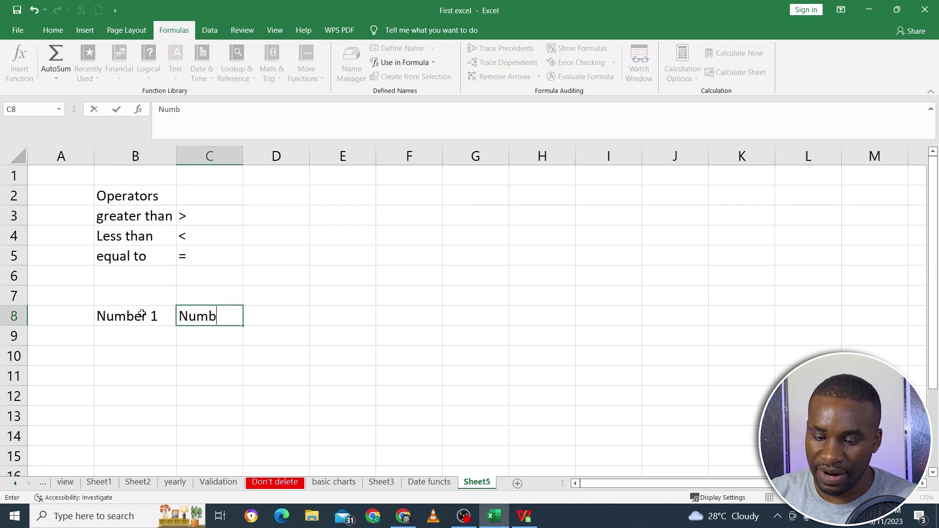
text(er2)
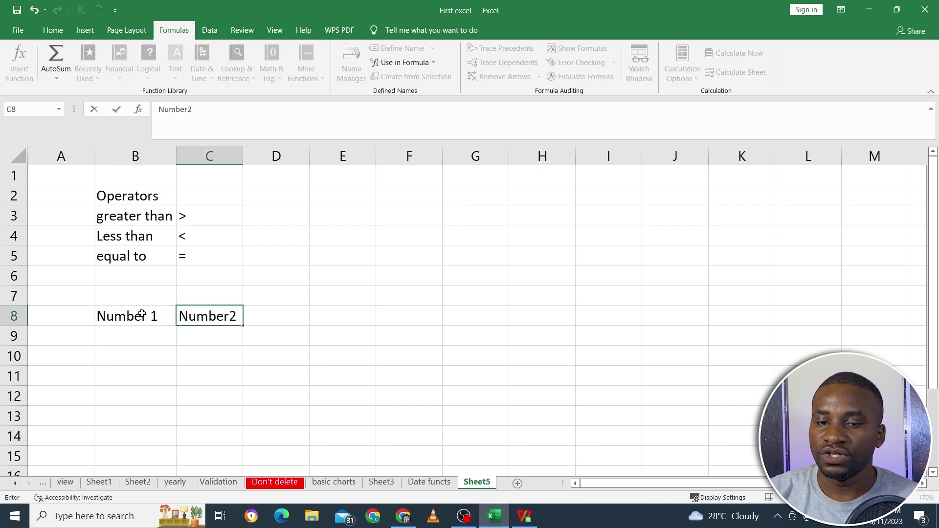
Fill in the sample values 3 in B9 and 4 in C9 under the two number headings.
click(140, 331)
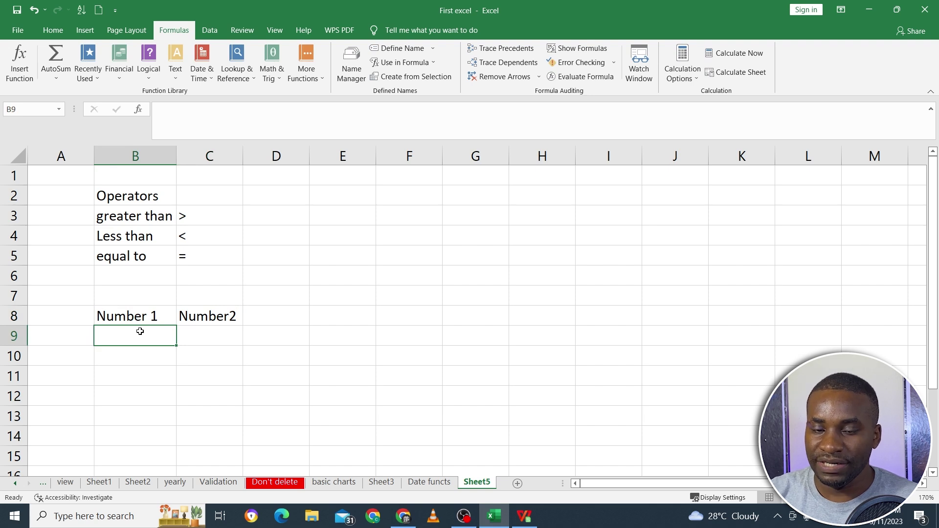
text(3)
click(219, 330)
text(4)
click(294, 330)
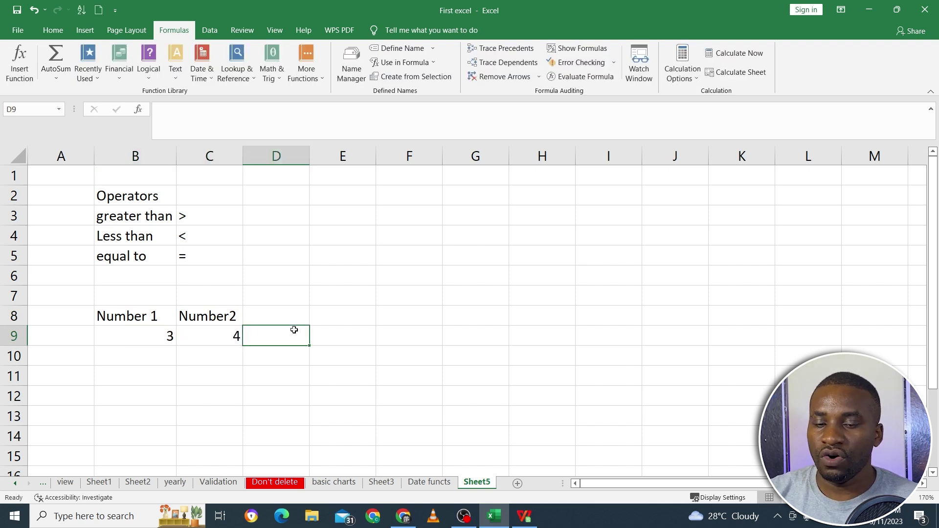
Add the column heading Checking in D8 beside Number2.
click(298, 322)
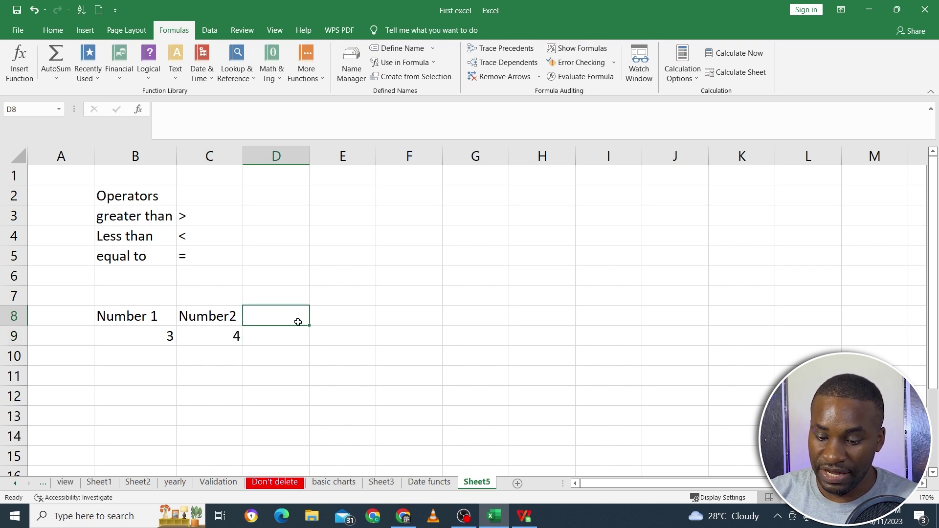
text(Checking)
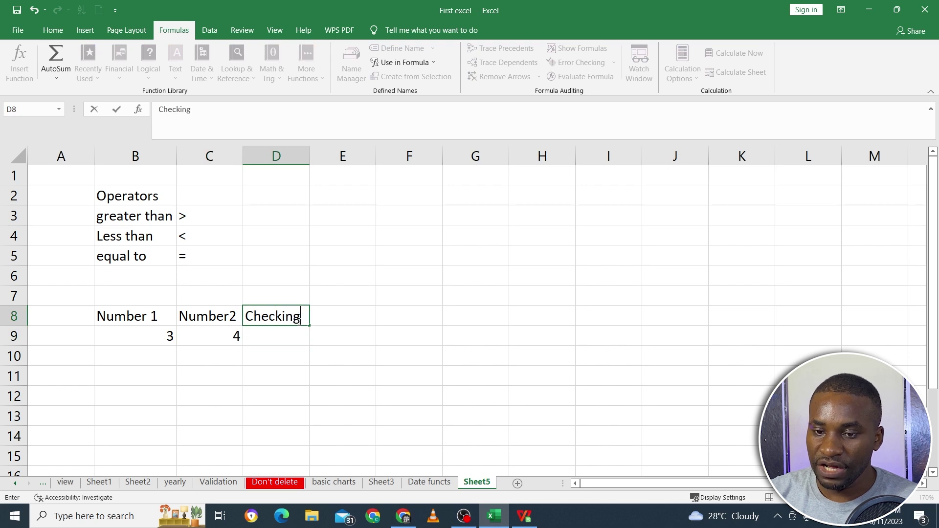
key(Return)
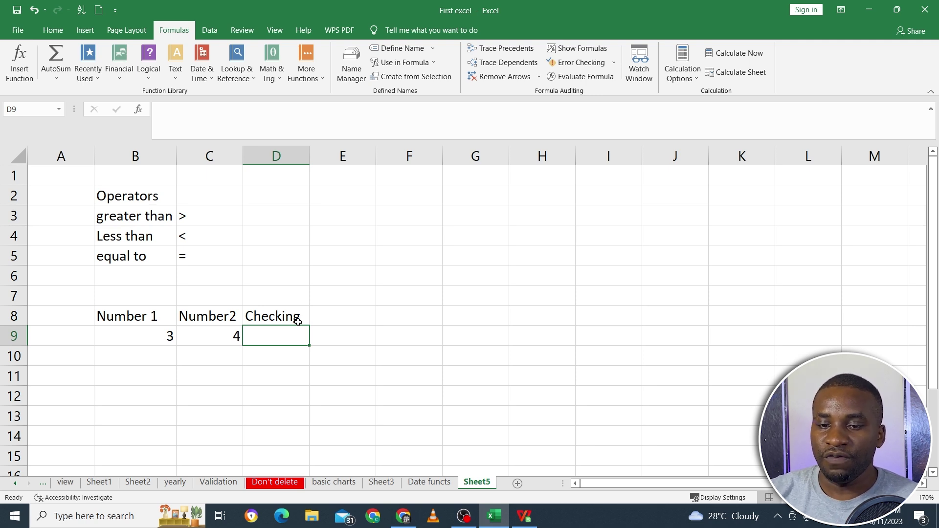
Begin an IF formula in D9 with the logical test B9>C9.
text(=)
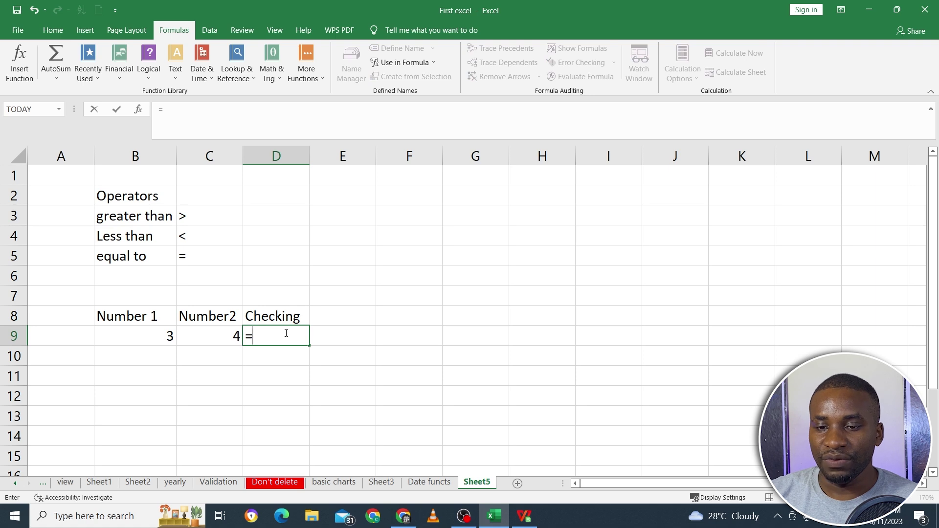
text(if)
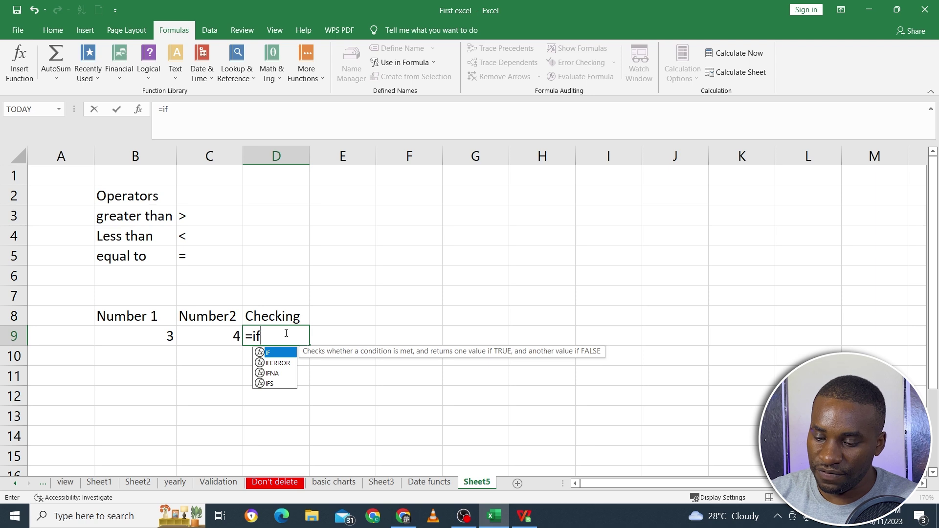
text(()
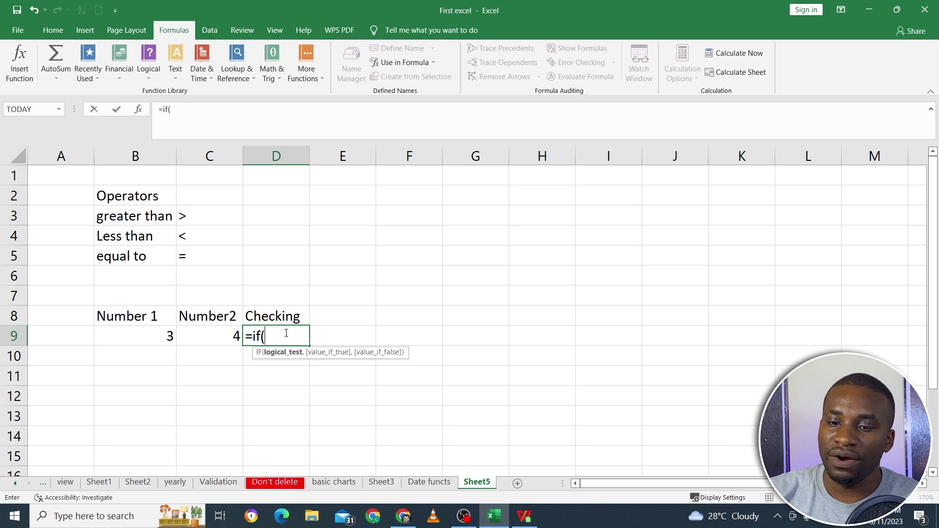
click(149, 335)
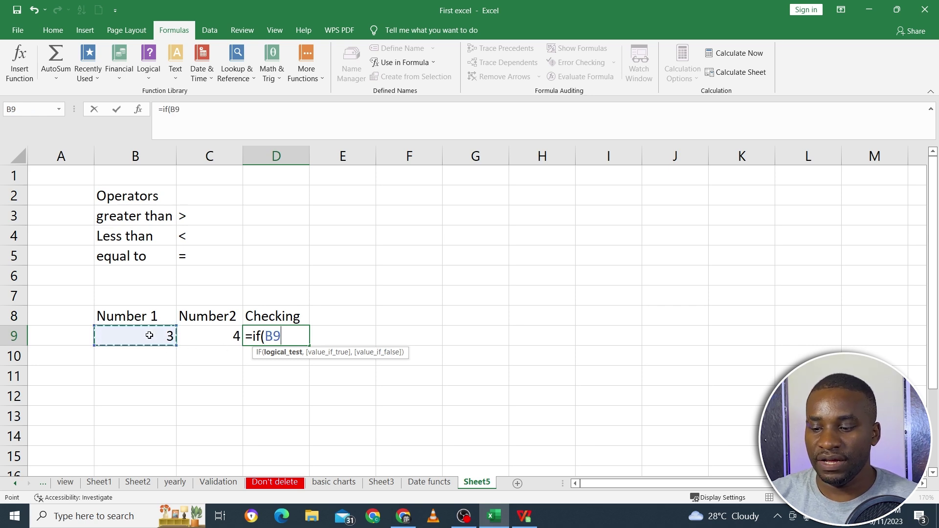
text(>)
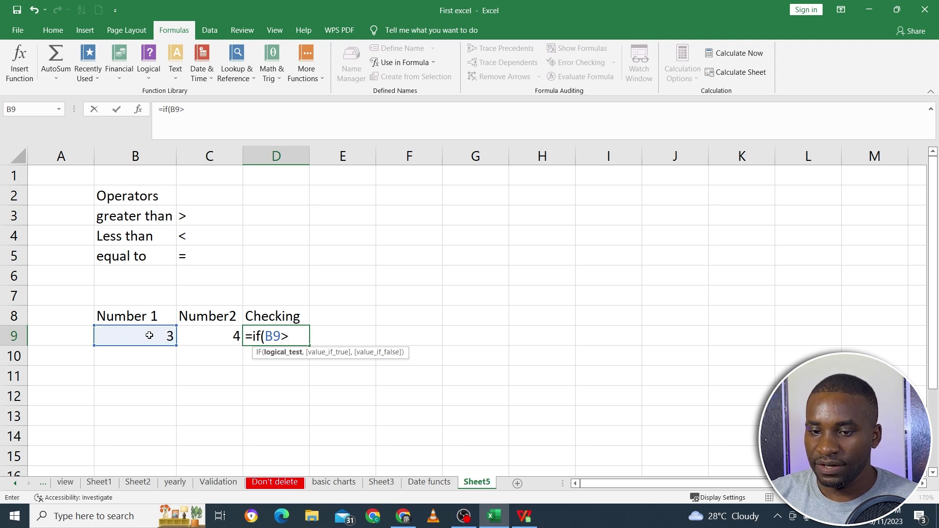
click(193, 336)
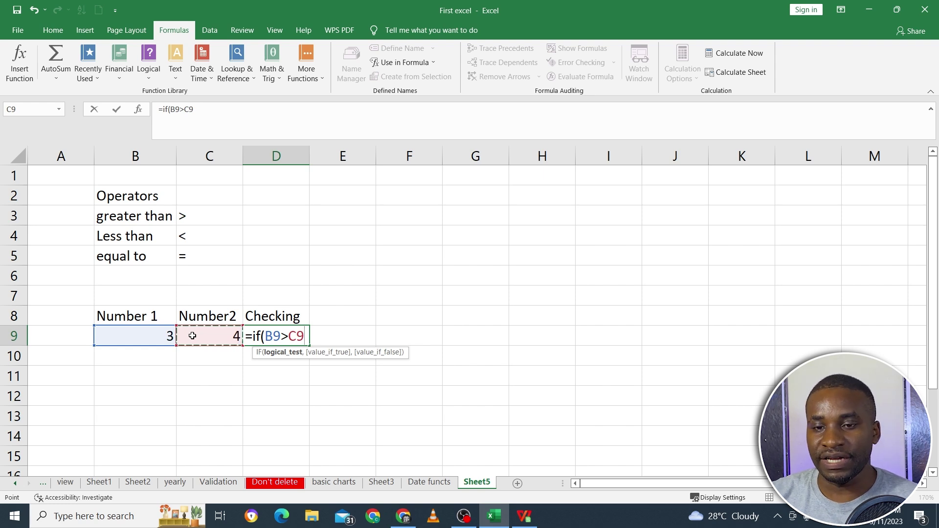
text(,)
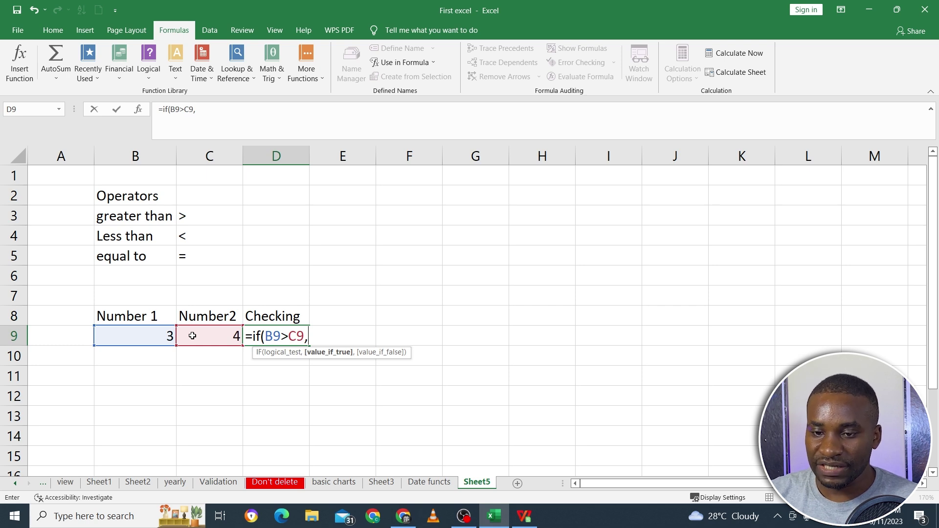
Add "Number1 is bigger" as the value if true in the D9 IF formula.
text("Numb)
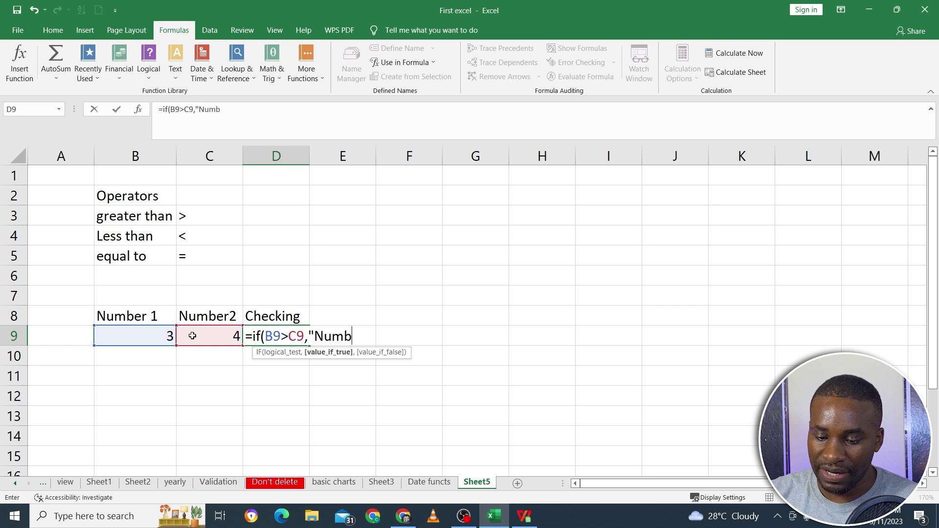
text(e1)
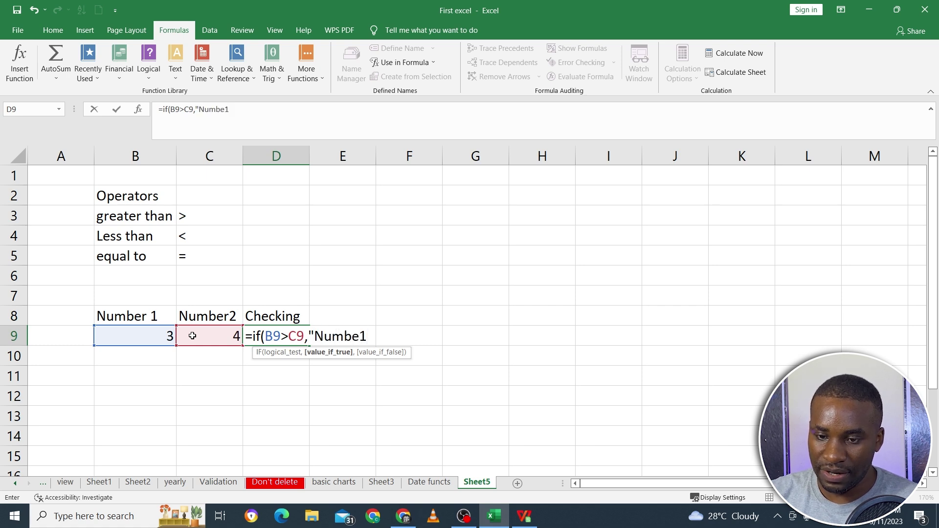
key(BackSpace)
text(r)
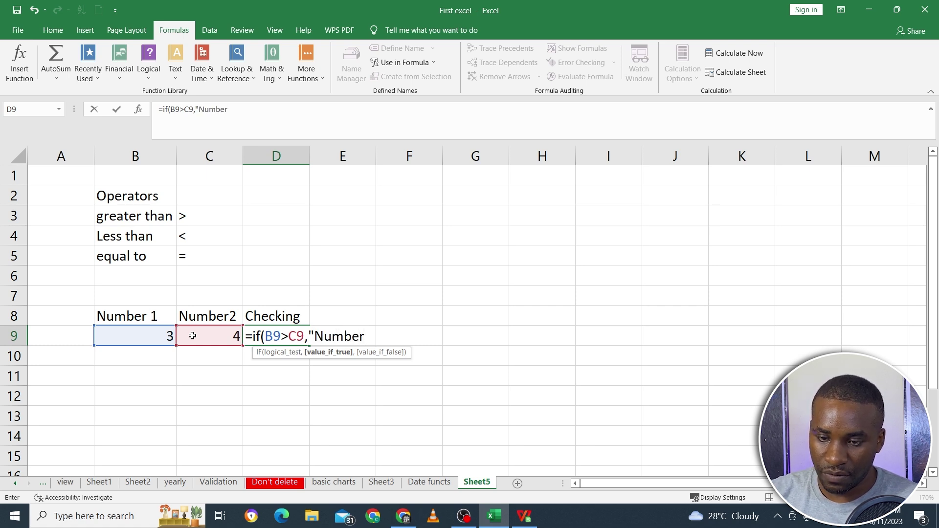
text(1 i)
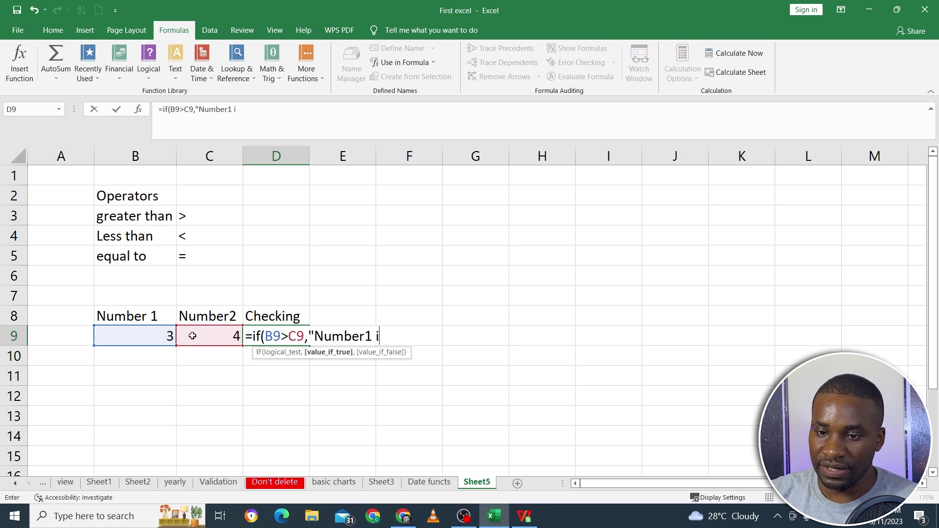
text(s b)
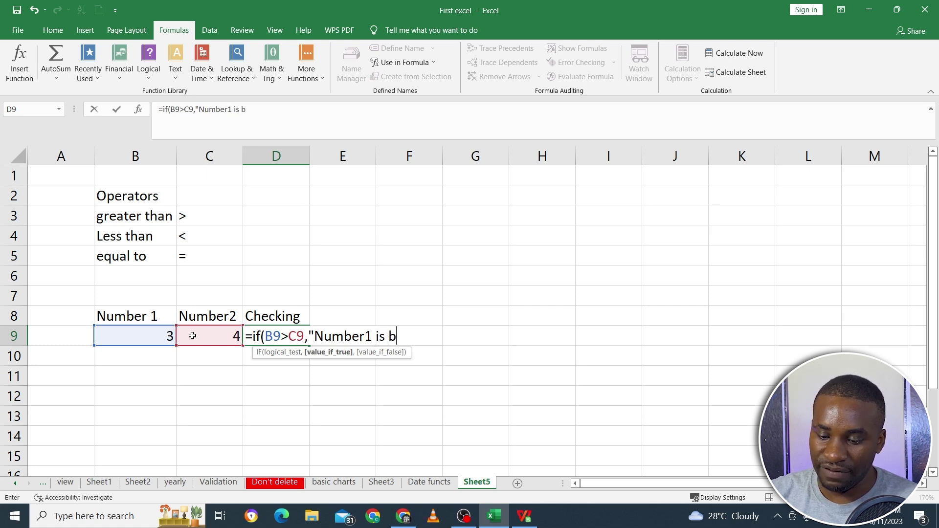
text(igger')
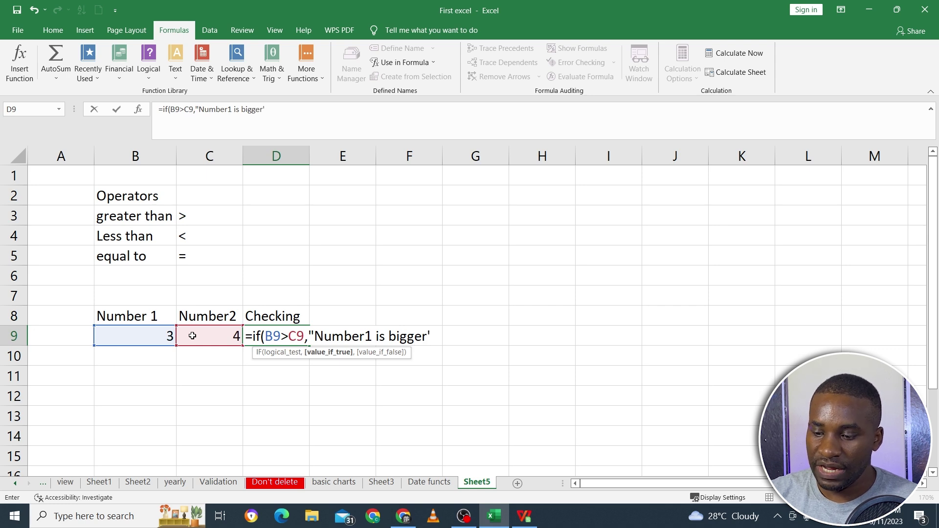
key(BackSpace)
text(")
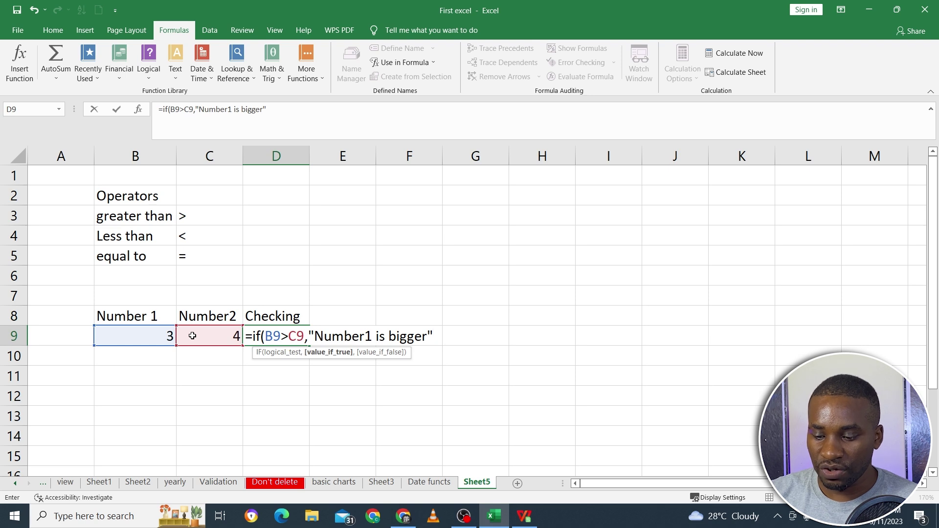
text(,)
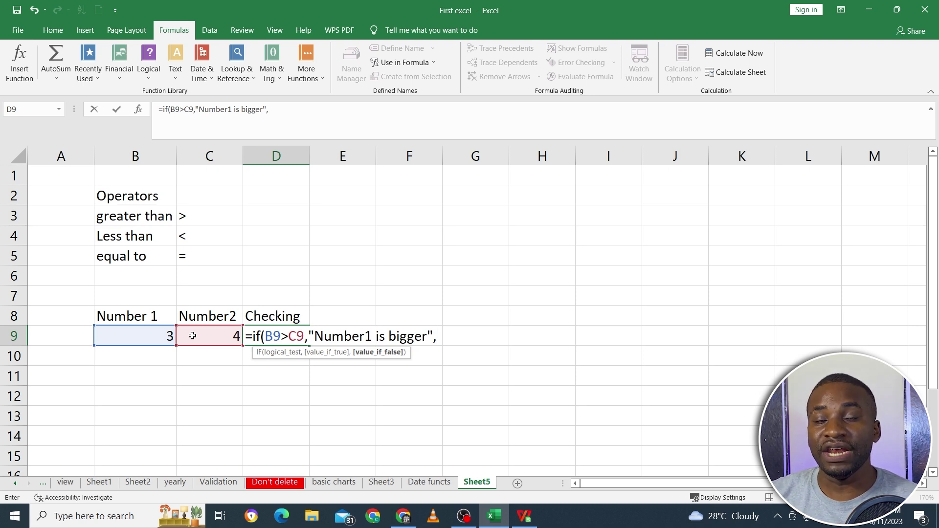
Add "Number2 is bigger" as the value if false and commit the D9 formula.
text("Number)
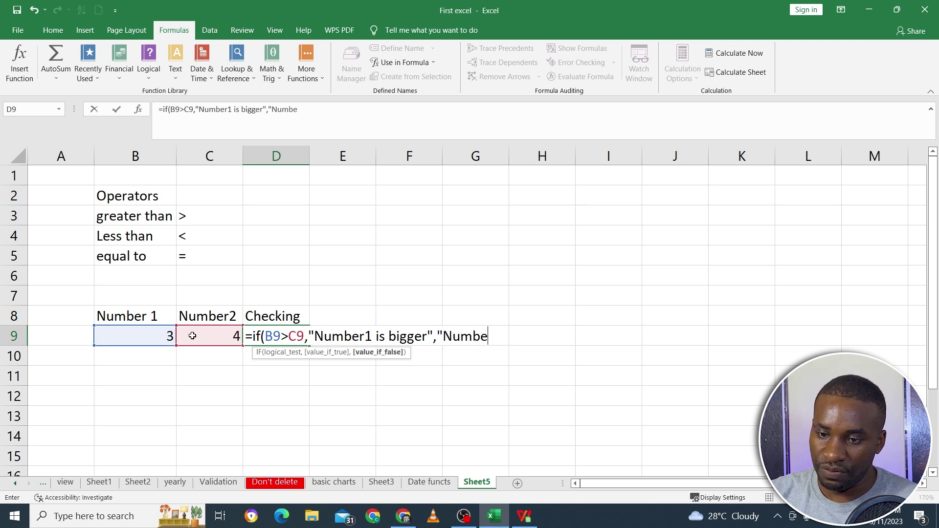
key(BackSpace)
text(2 is greatr)
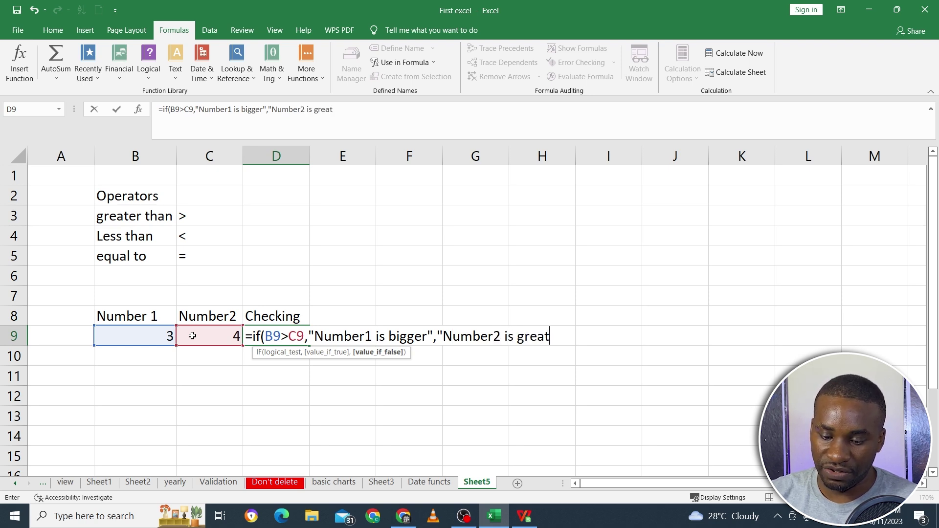
key(BackSpace)
key(BackSpace)
key(BackSpace)
key(BackSpace)
key(BackSpace)
key(BackSpace)
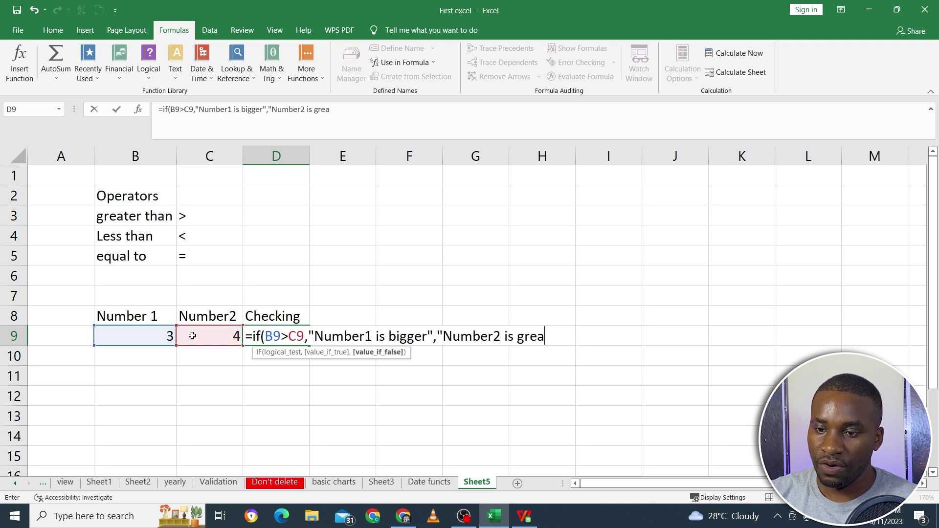
text(bigger)
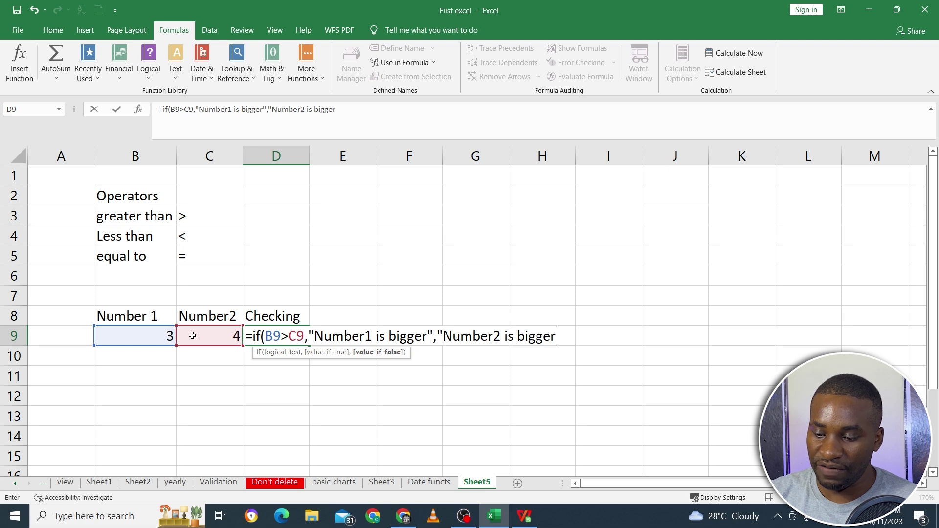
text(")
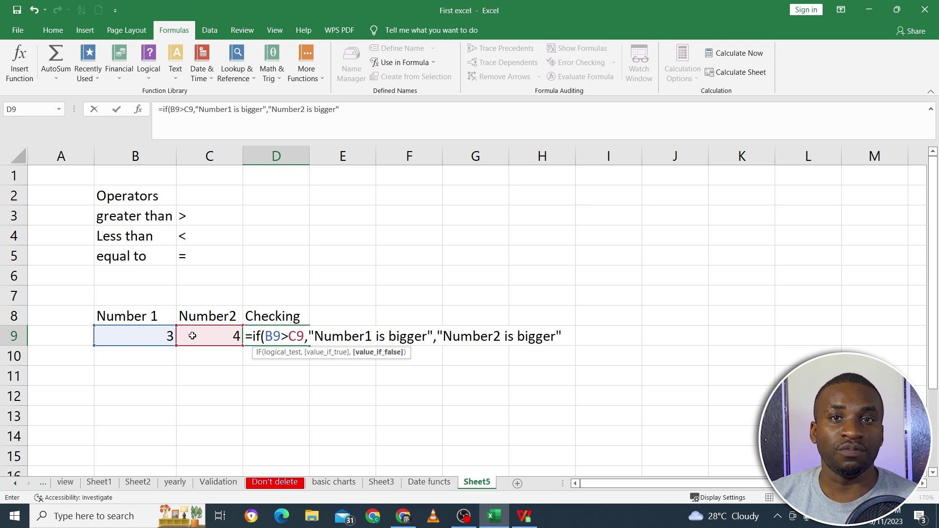
key(Up)
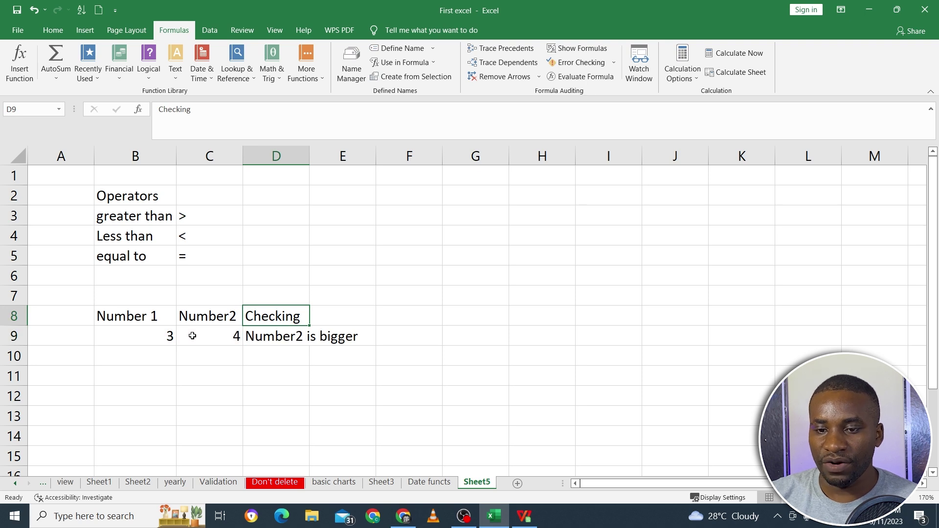
Fit column D's width to its contents and set Number 1 in B9 to 10.
click(278, 342)
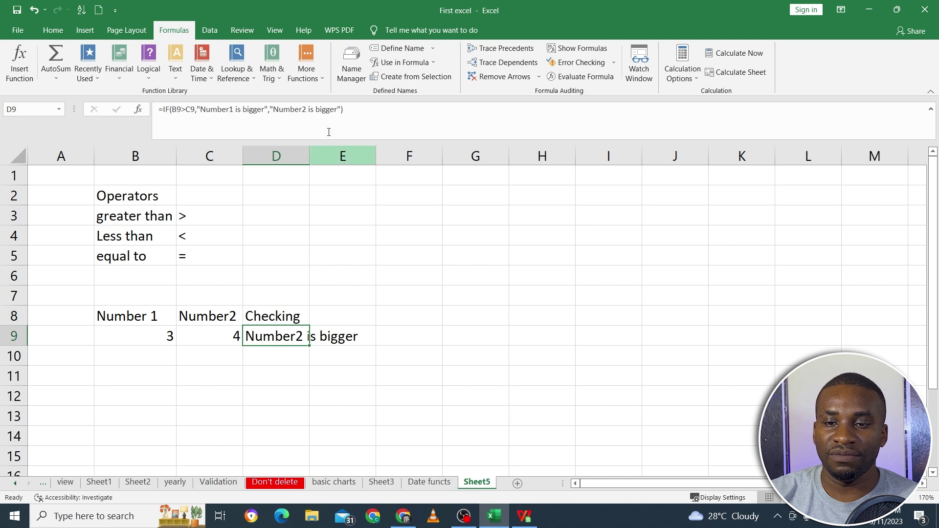
double_click(310, 150)
click(161, 343)
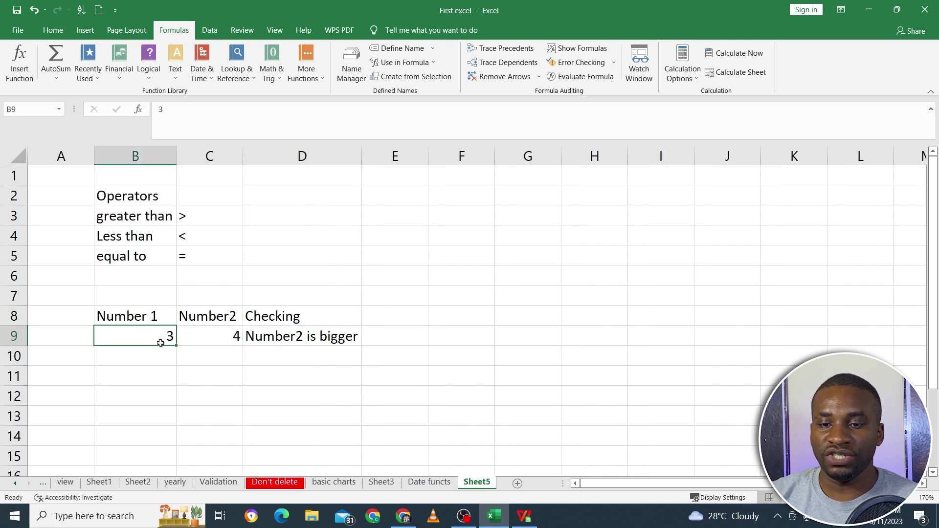
text(10)
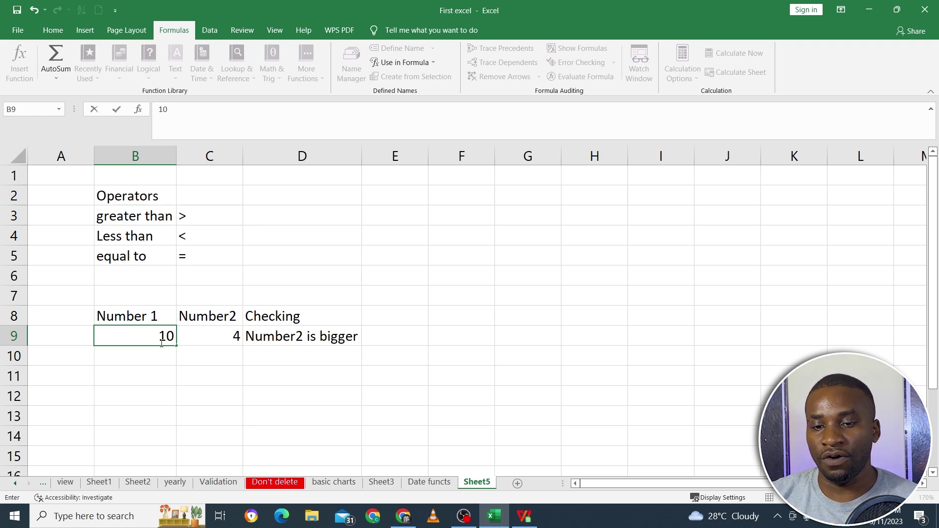
key(Return)
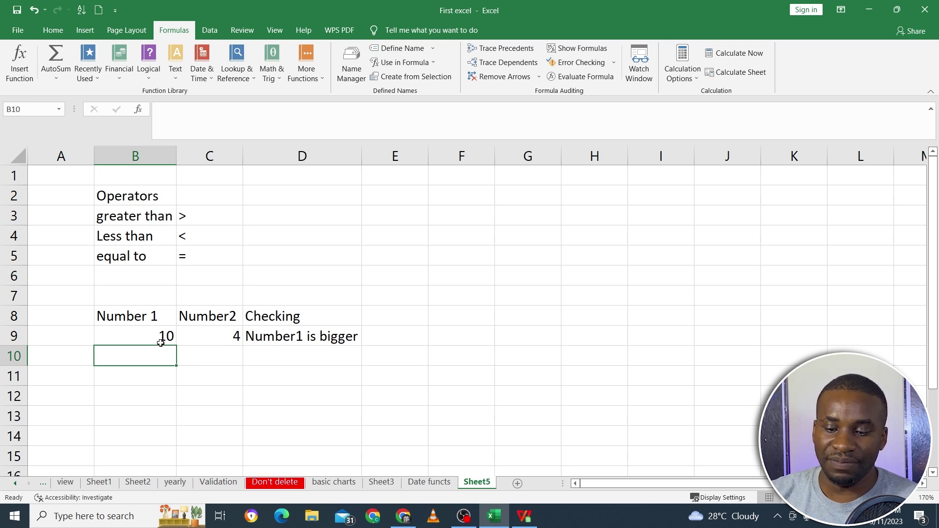
Remove the "Number1 is bigger" text from the D9 formula and restore C9 as the reference in the B9> test.
click(287, 337)
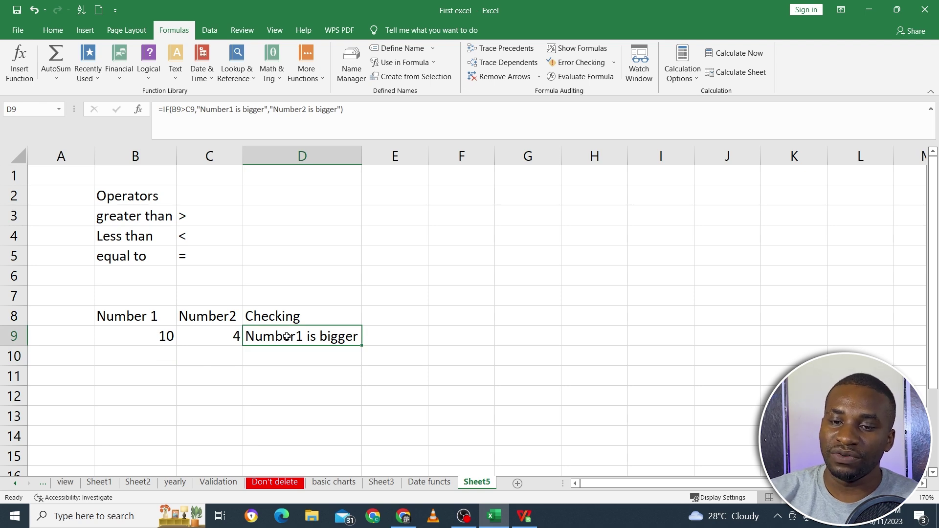
click(265, 107)
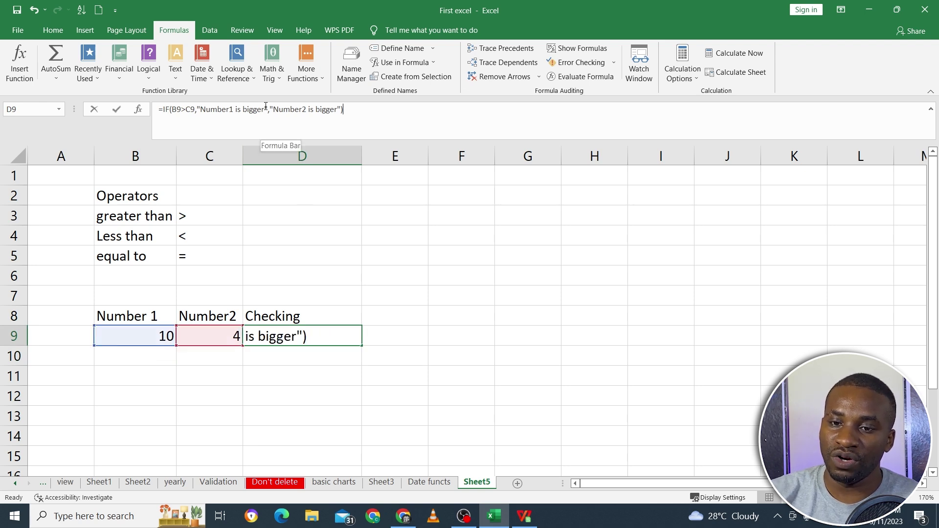
click(267, 109)
key(BackSpace)
key(BackSpace)
key(BackSpace)
key(BackSpace)
key(BackSpace)
key(BackSpace)
key(BackSpace)
key(BackSpace)
key(BackSpace)
key(BackSpace)
key(BackSpace)
key(BackSpace)
key(BackSpace)
key(BackSpace)
key(BackSpace)
key(BackSpace)
key(BackSpace)
key(BackSpace)
key(BackSpace)
key(BackSpace)
key(BackSpace)
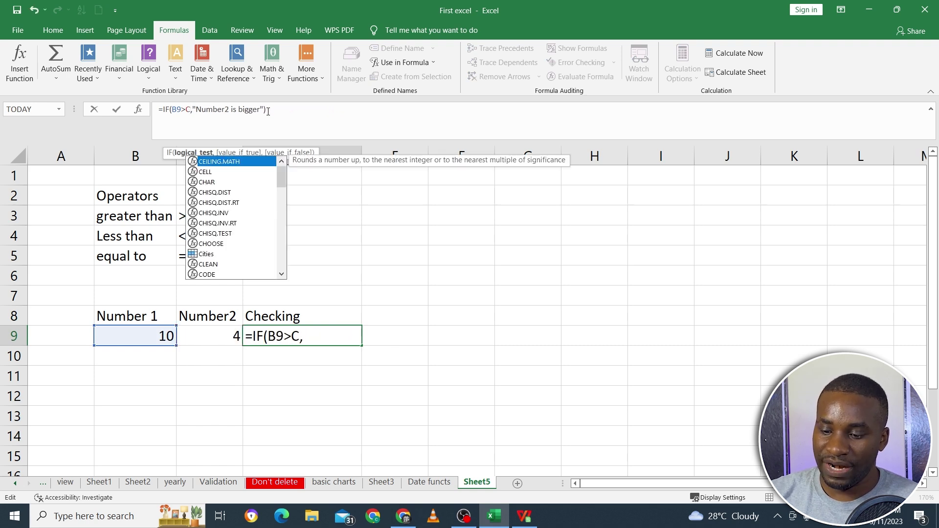
key(BackSpace)
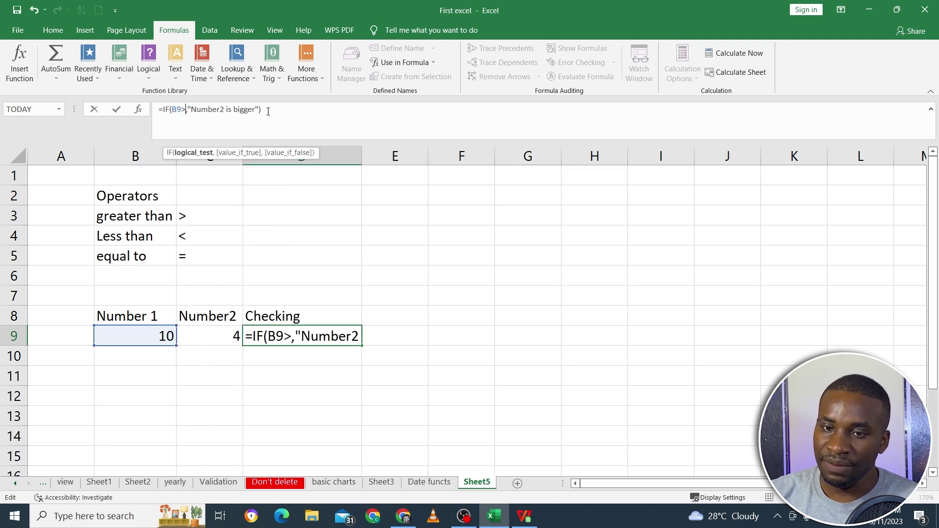
click(208, 328)
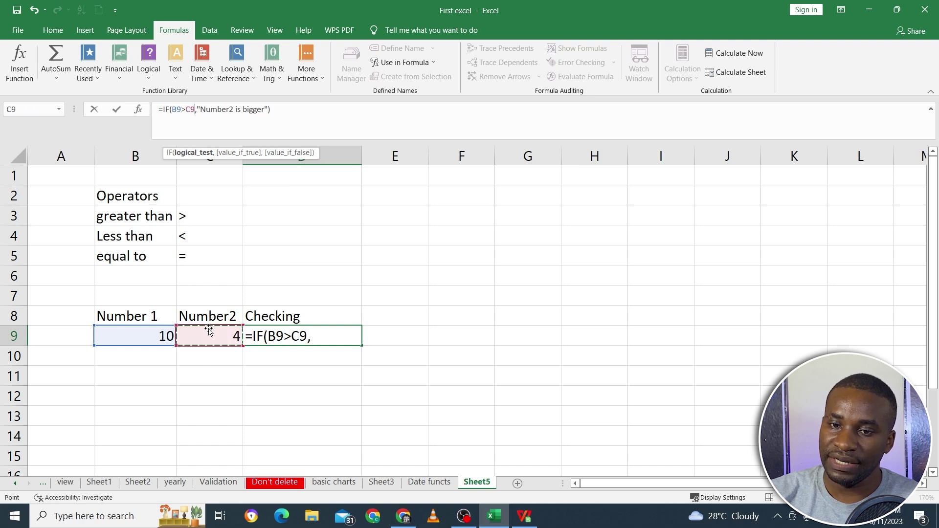
text(,"Number2 is bigger"))
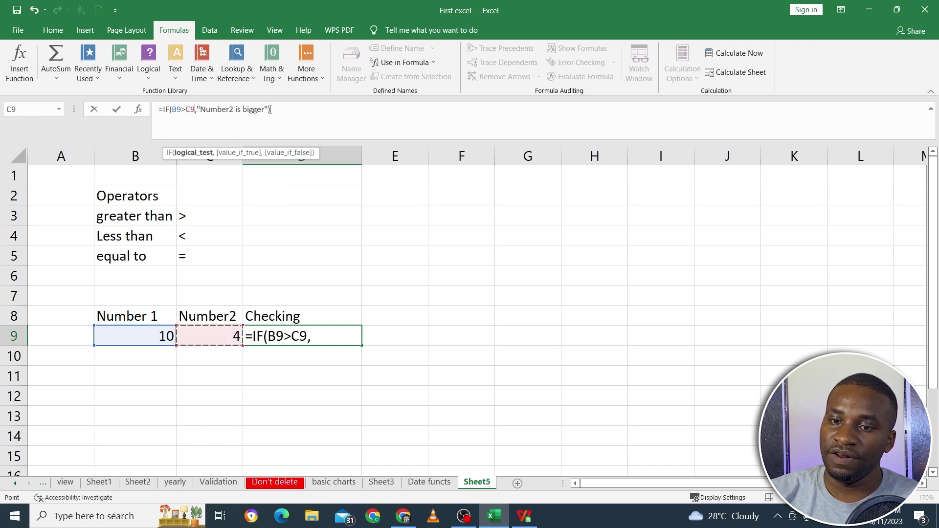
Replace the remaining "Number2 is bigger" text in the D9 formula with 1 if true and 0 if false.
click(269, 109)
key(BackSpace)
key(BackSpace)
key(BackSpace)
key(BackSpace)
key(BackSpace)
key(BackSpace)
key(BackSpace)
key(BackSpace)
key(BackSpace)
key(BackSpace)
key(BackSpace)
key(BackSpace)
key(BackSpace)
key(BackSpace)
key(BackSpace)
key(BackSpace)
key(BackSpace)
key(BackSpace)
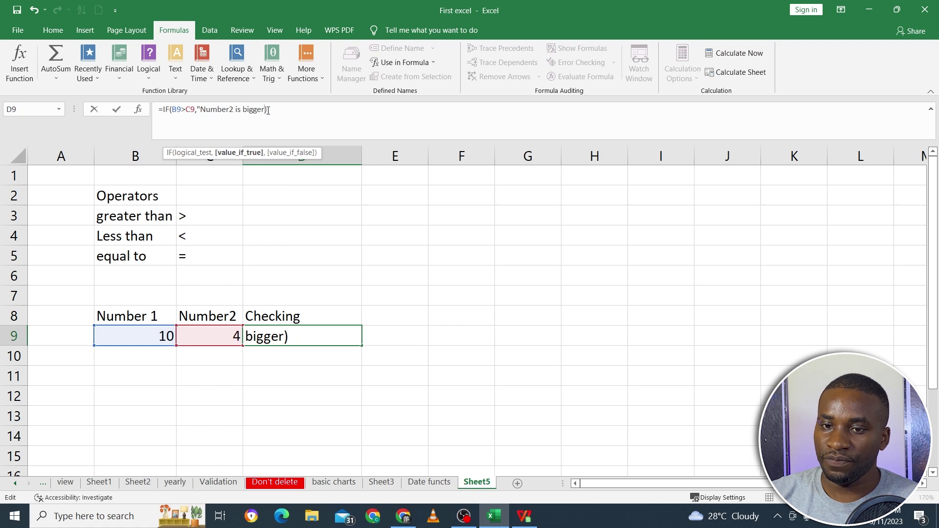
key(BackSpace)
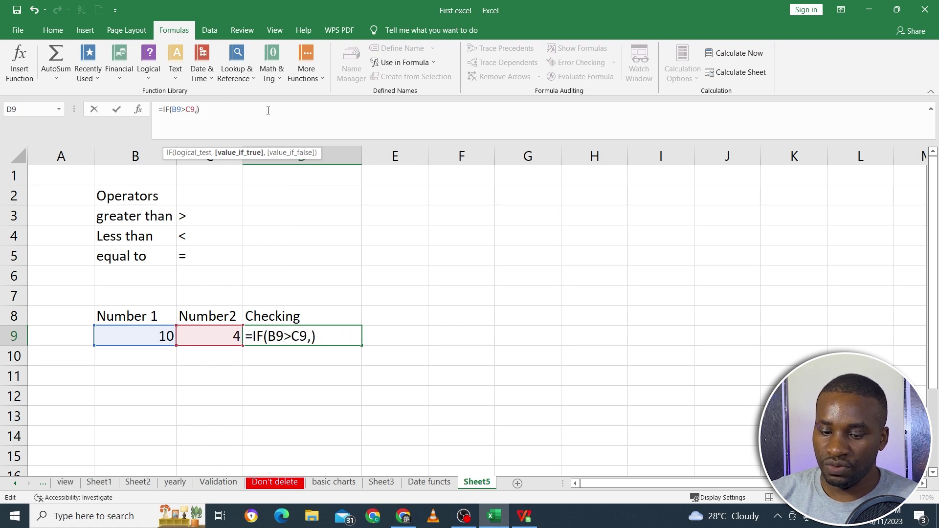
text(1,0)
key(Return)
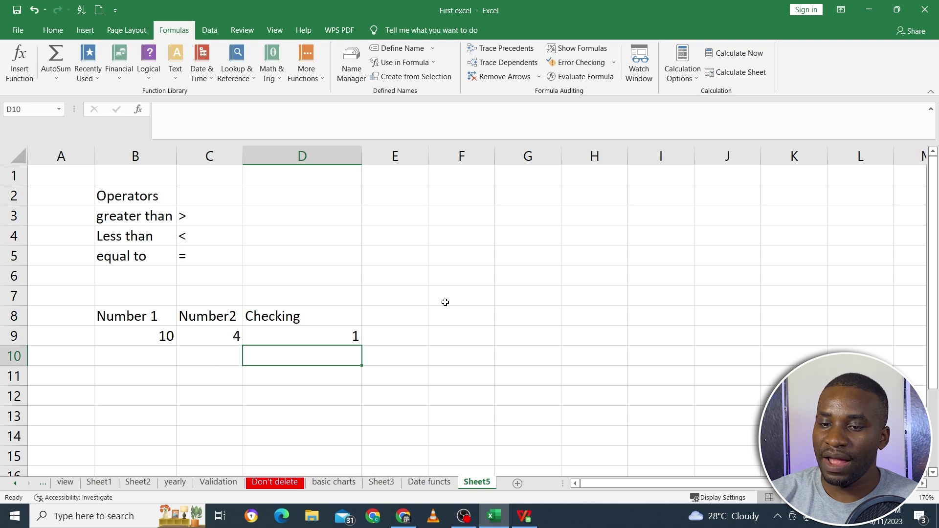
click(400, 316)
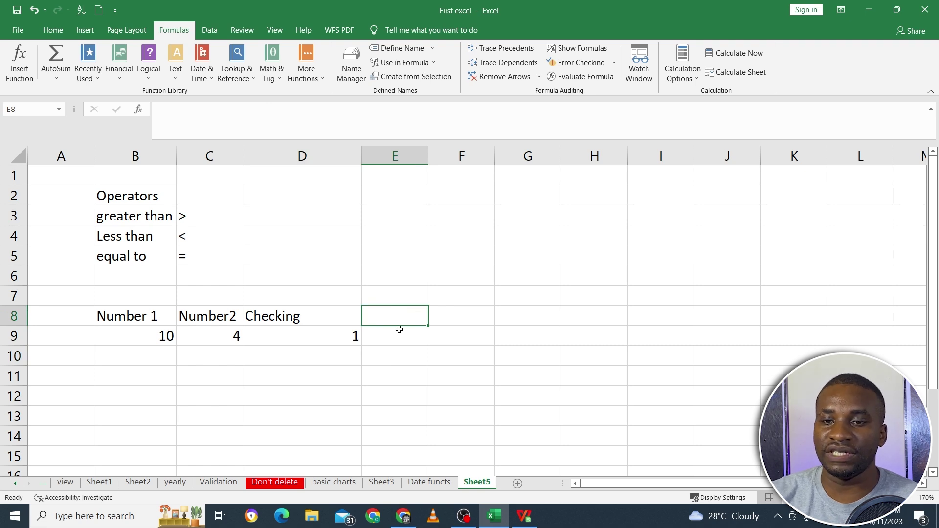
Set Number 1 in B9 to 1 and check the D9 formula cell.
click(337, 333)
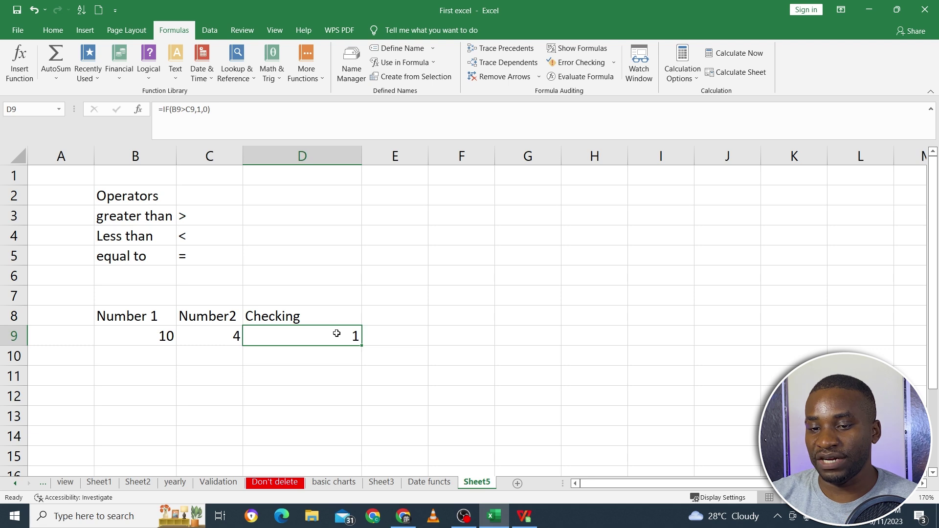
double_click(147, 336)
click(203, 339)
click(277, 329)
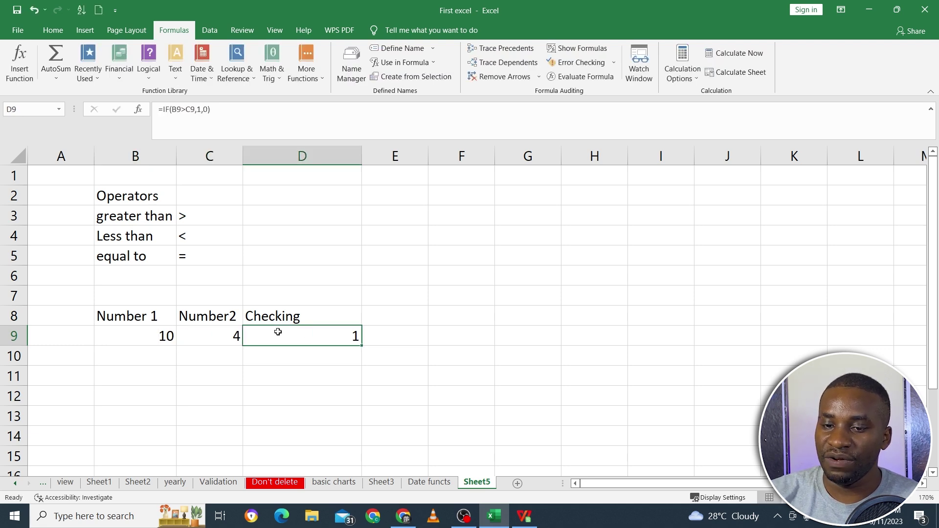
click(165, 331)
text(1)
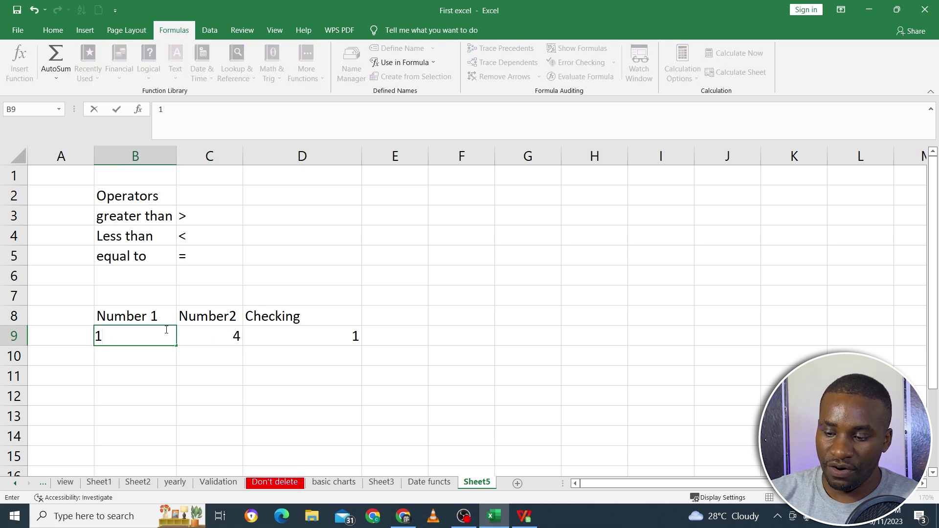
key(Return)
click(332, 340)
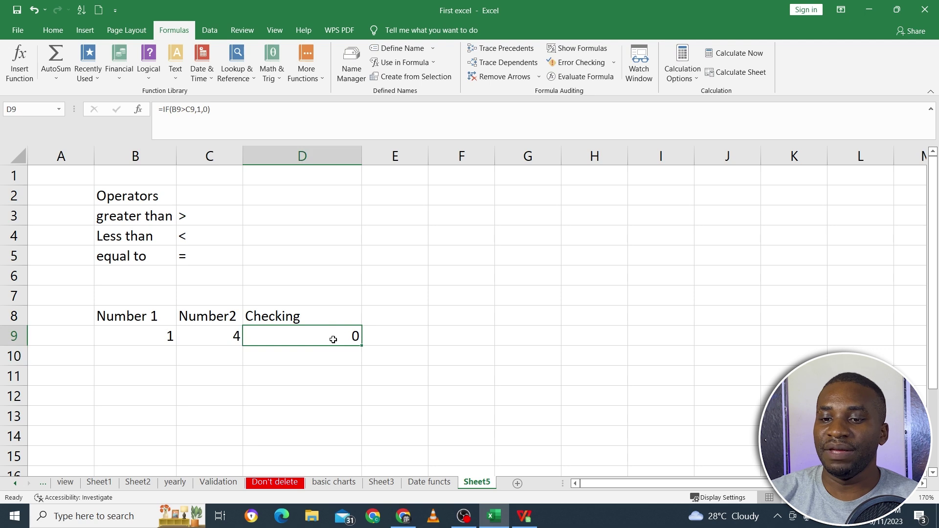
Enter a formula in E9 that multiplies D9 by 2.
click(400, 342)
text(=)
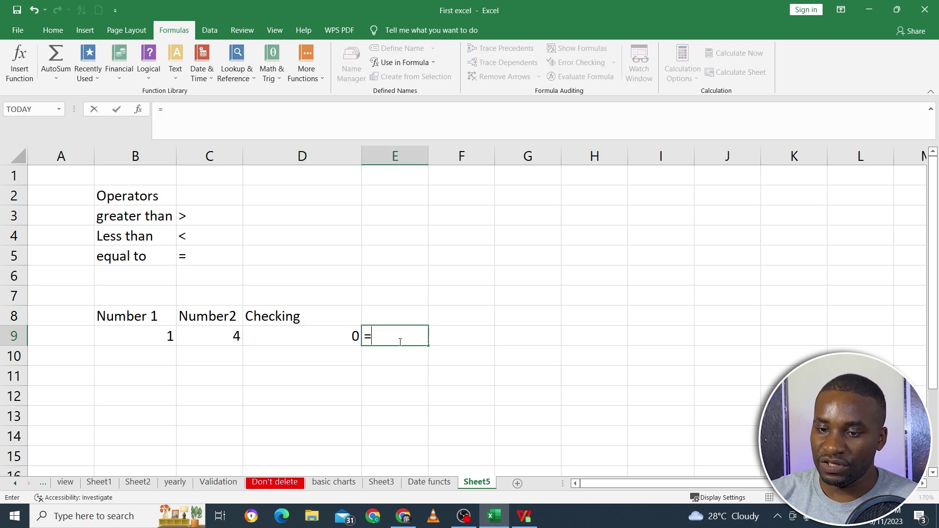
click(343, 345)
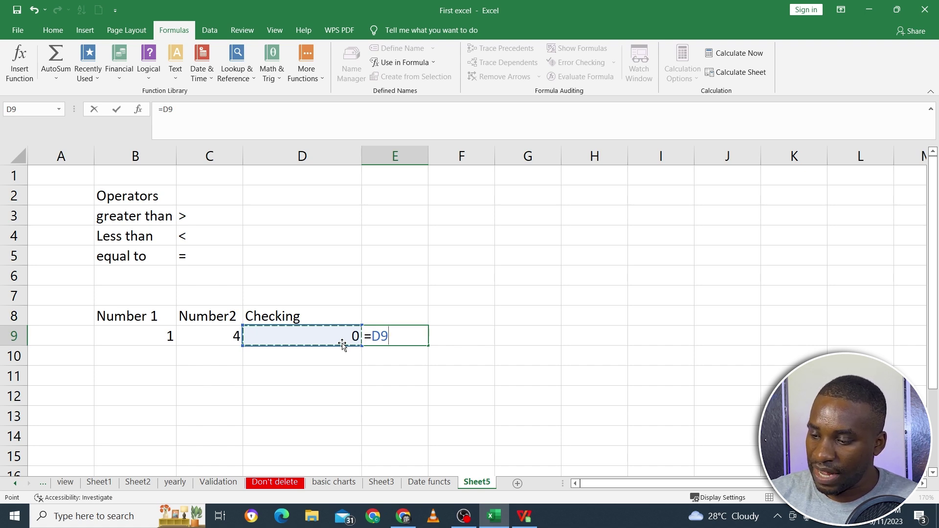
text(*)
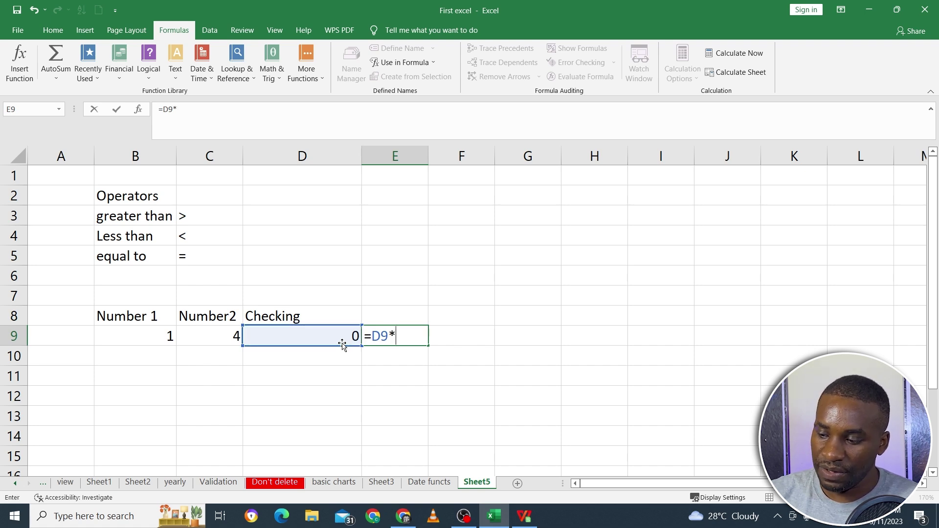
text(2)
key(Return)
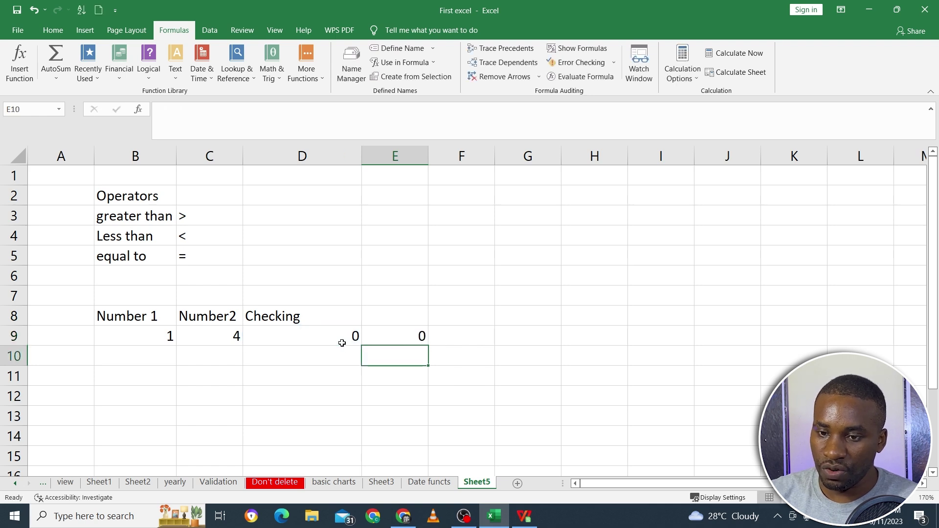
Set Number 1 in B9 to 5.
click(174, 340)
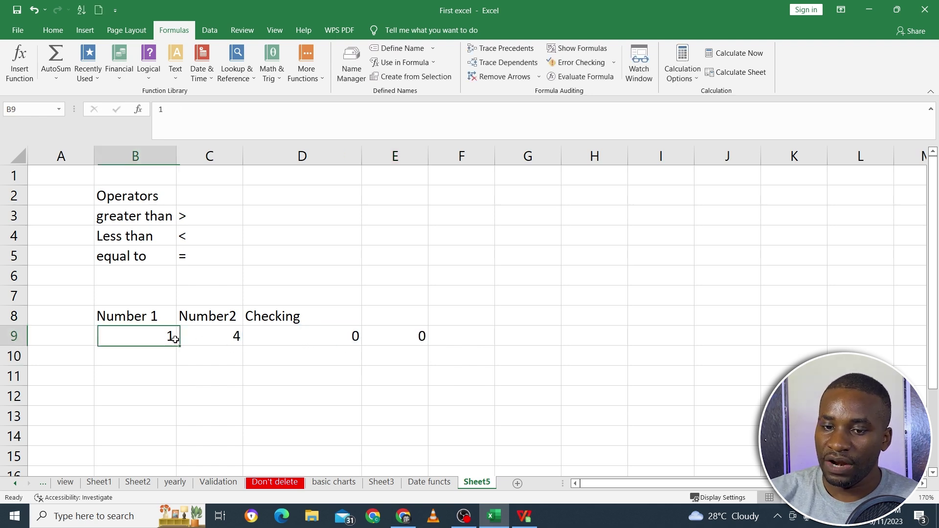
text(4)
key(BackSpace)
text(5)
key(Return)
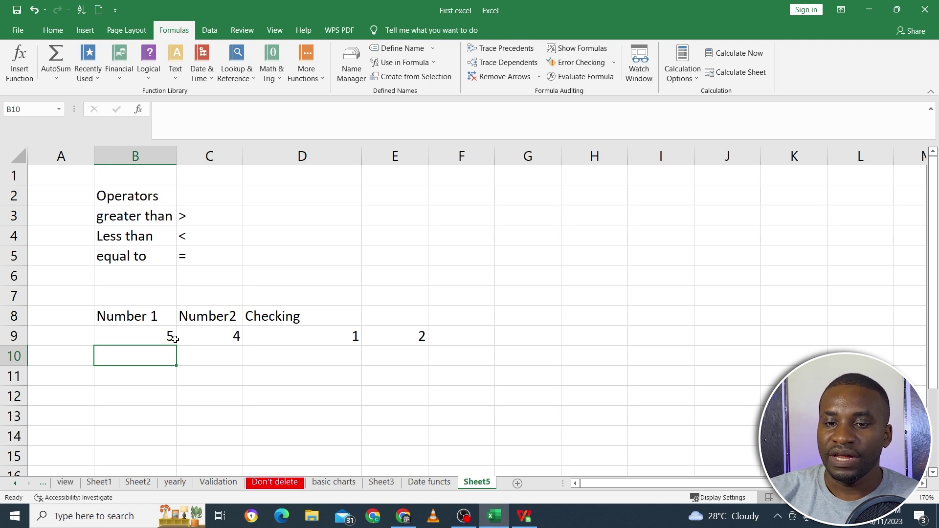
Set Number 1 in B9 to 4, equal to Number2, and check the D9 formula cell.
click(150, 333)
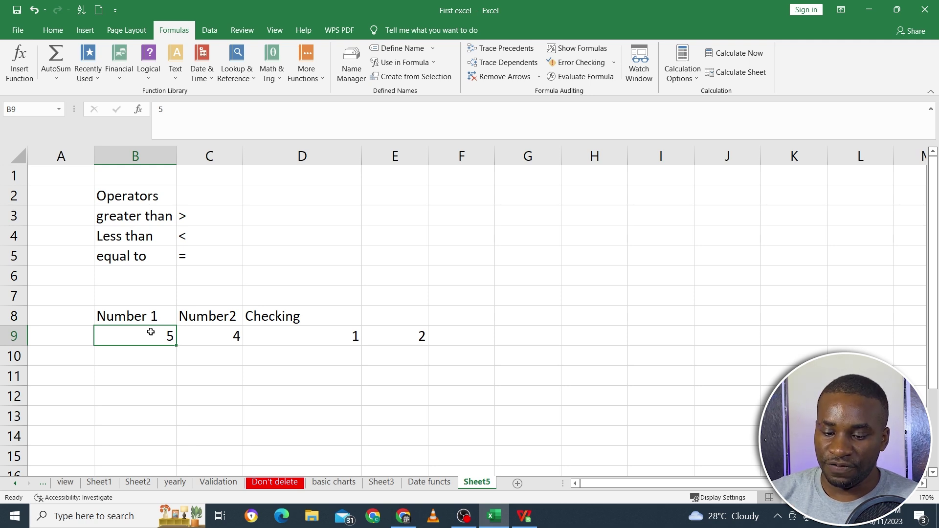
text(4)
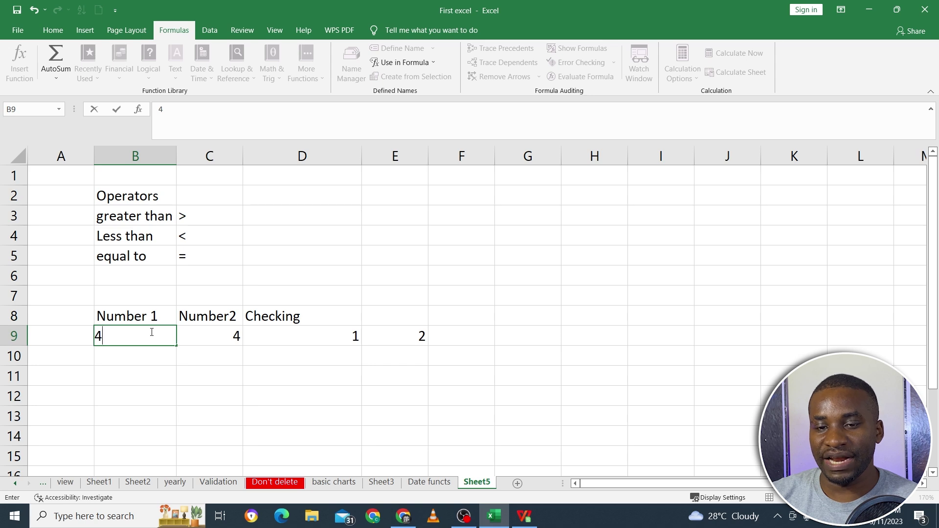
key(Return)
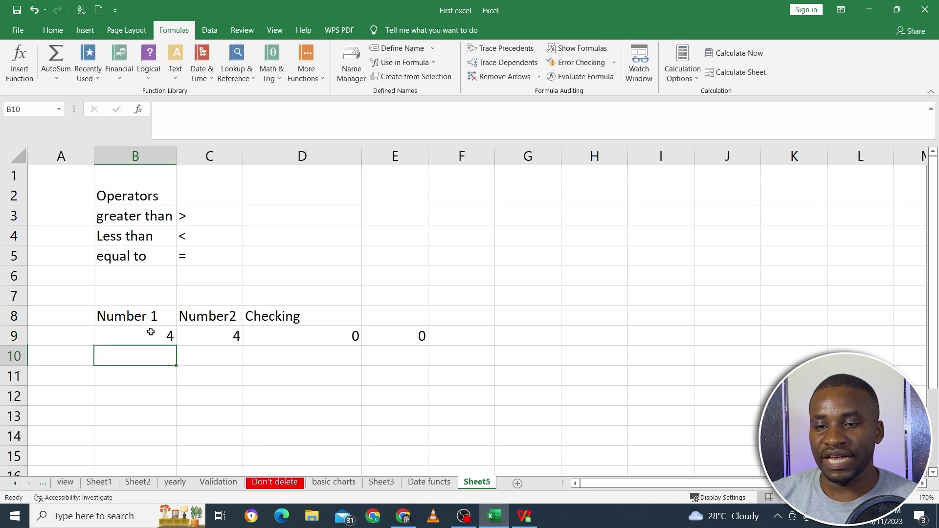
click(311, 335)
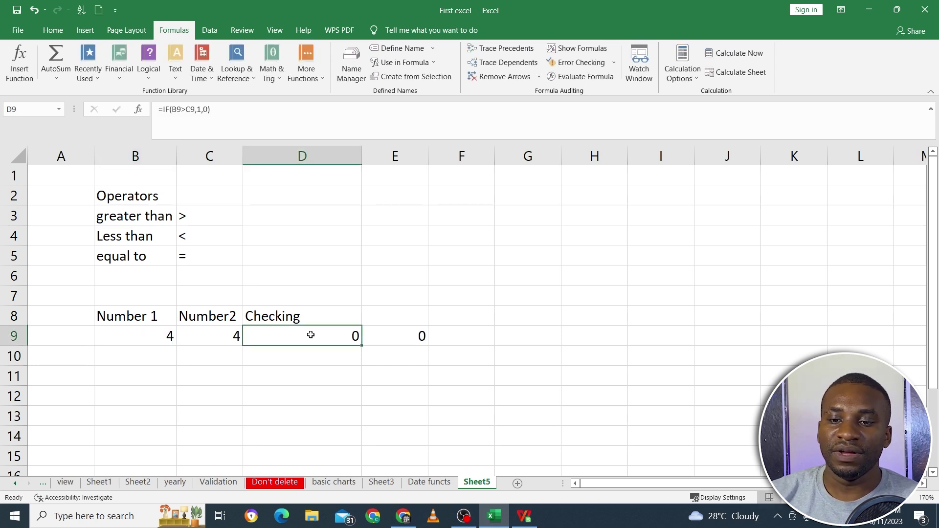
Undo the B9 number changes, the E9 formula and the 1 and 0 results, back to the text version of the D9 formula.
click(34, 10)
click(34, 11)
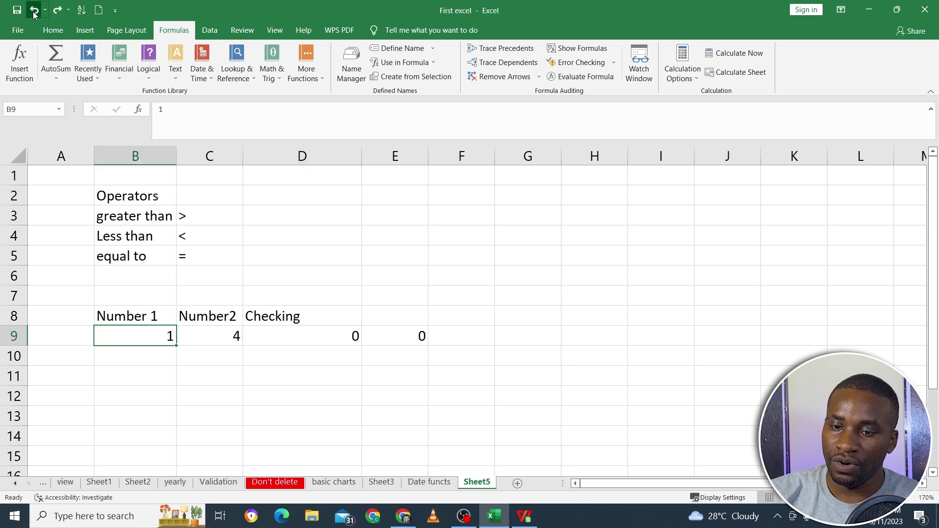
click(34, 11)
click(34, 11)
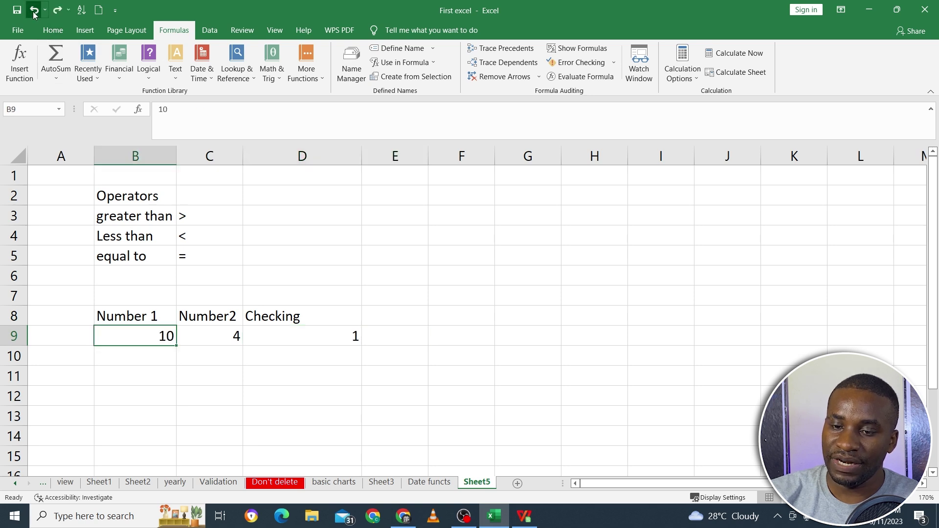
click(34, 11)
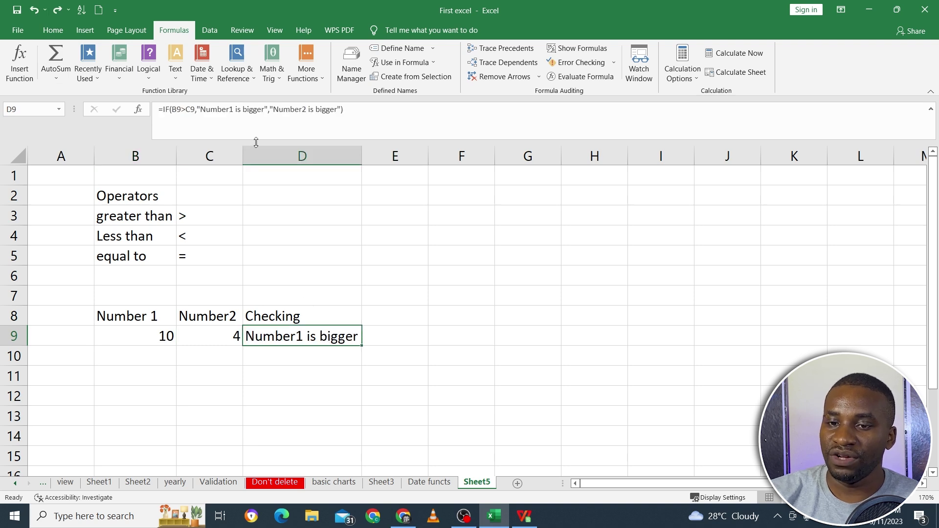
Examine the value-if-true and value-if-false arguments of the D9 formula without editing them.
click(257, 110)
click(306, 109)
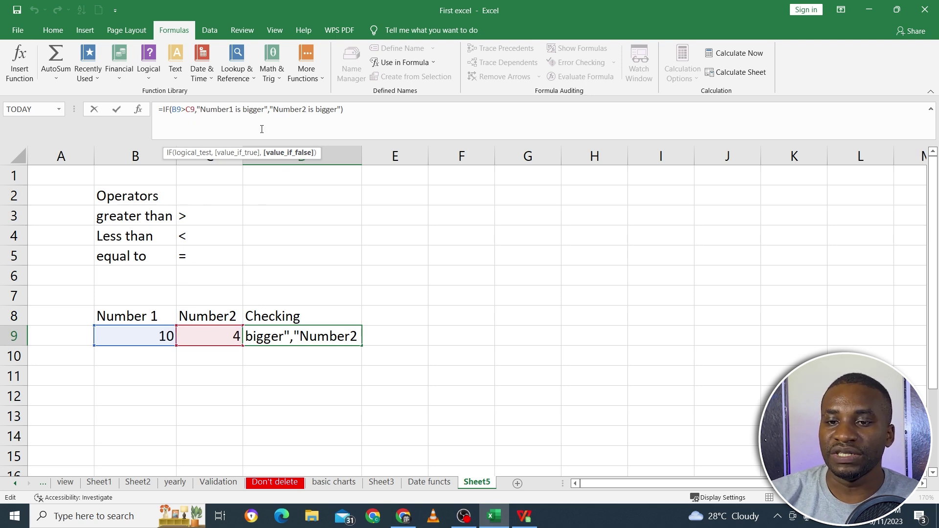
click(266, 109)
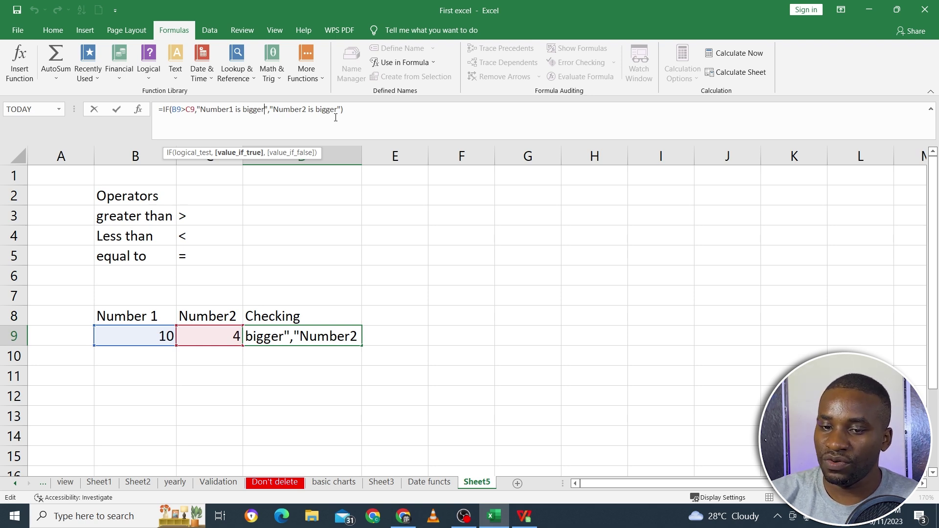
key(ctrl+Return)
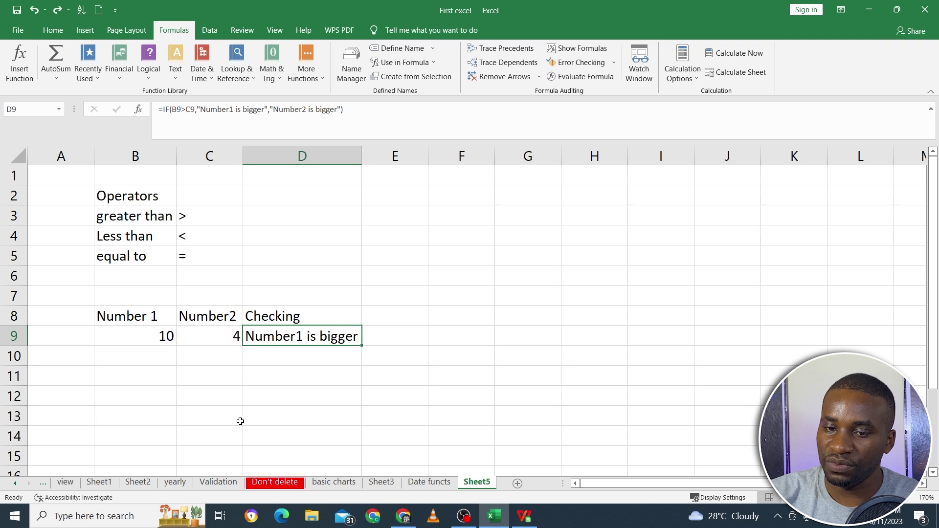
Set Number 1 in B9 to 2 and check the text result in D9.
click(122, 343)
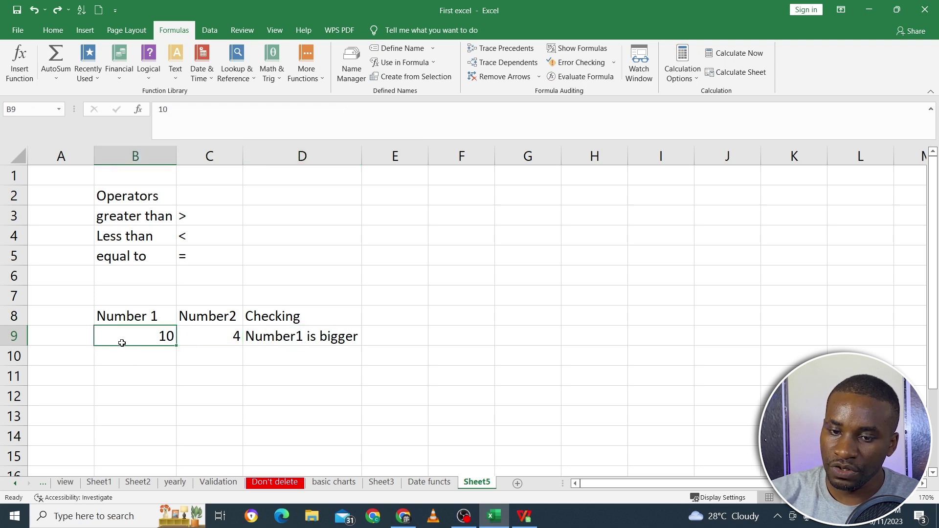
text(2)
click(222, 419)
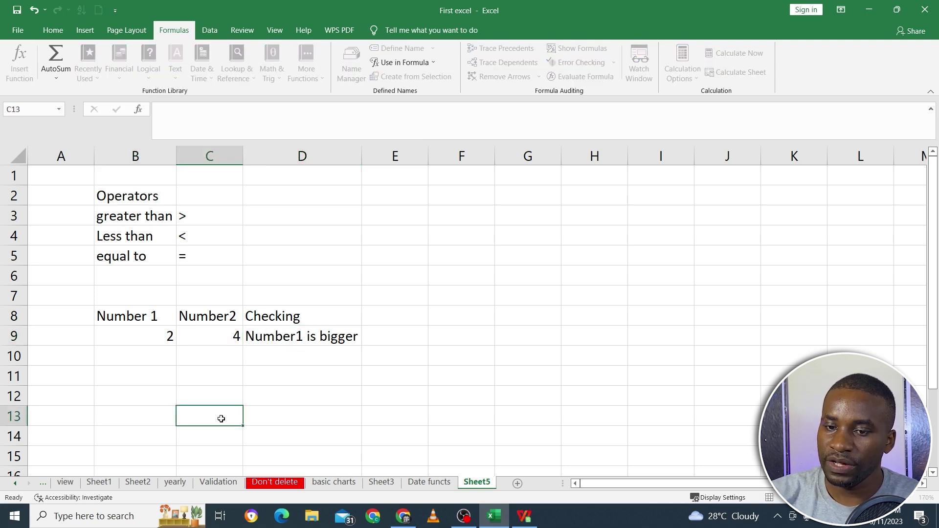
click(275, 341)
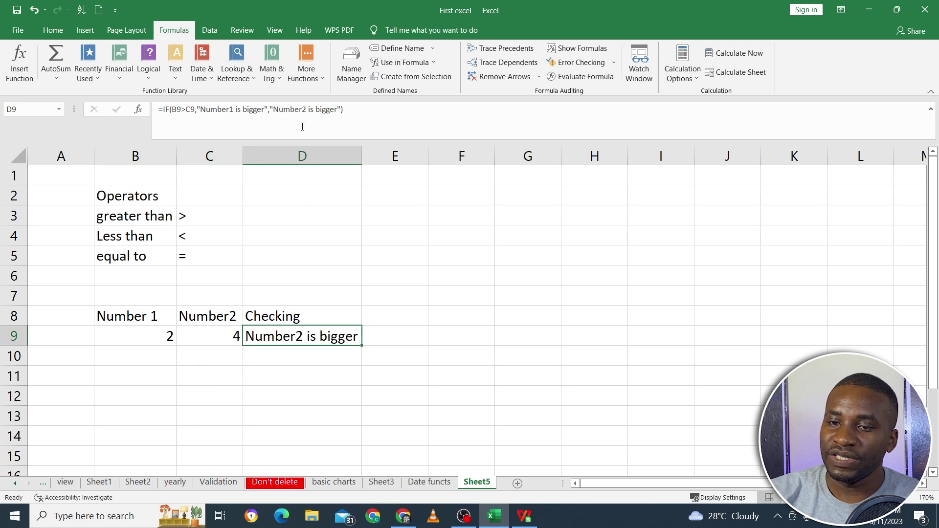
Insert a nested IF function in the D9 formula, directly before the "Number2 is bigger" text.
click(285, 109)
click(269, 110)
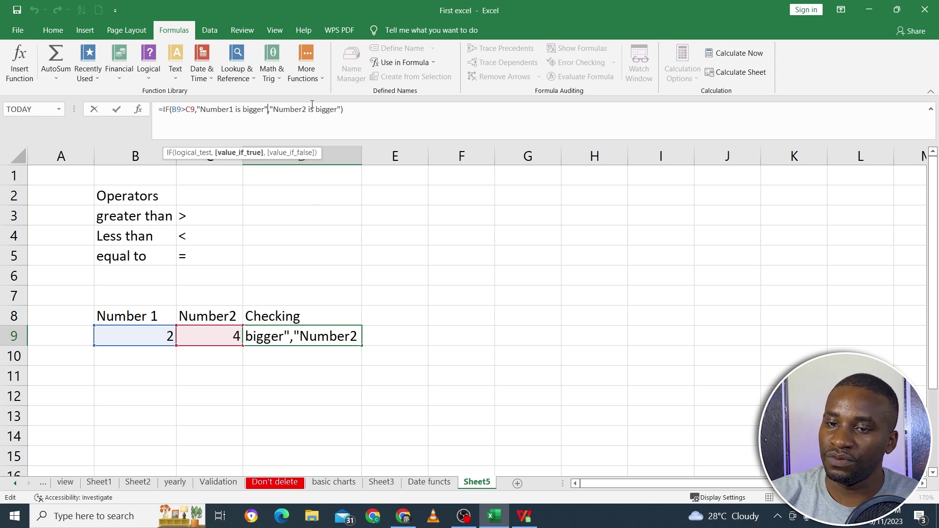
click(271, 109)
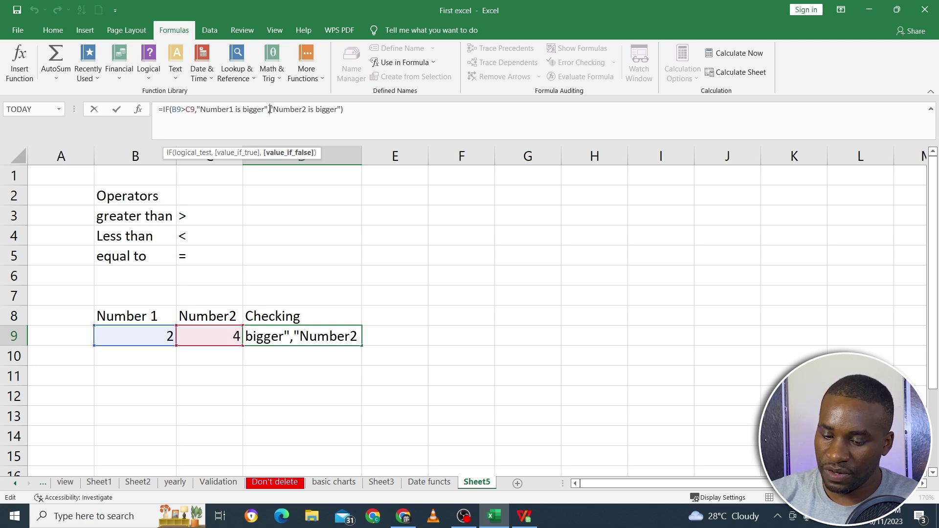
text(if)
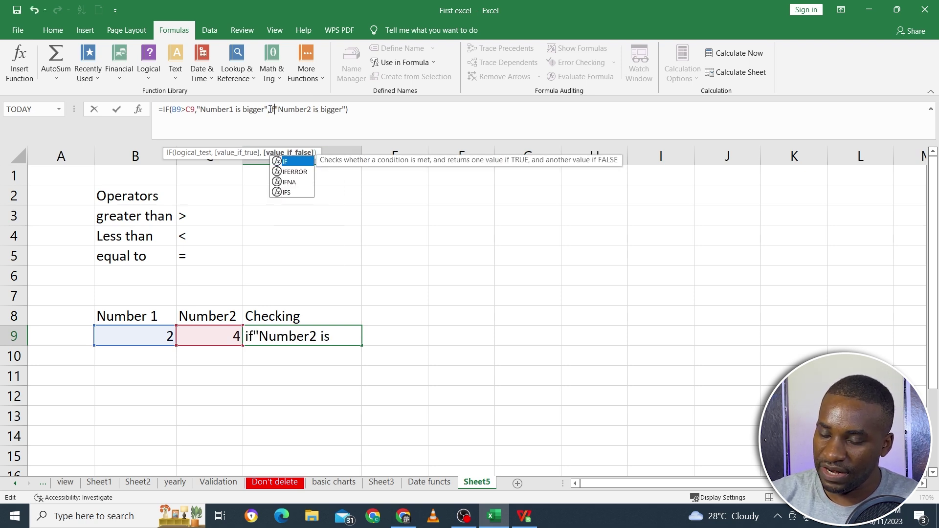
key(Tab)
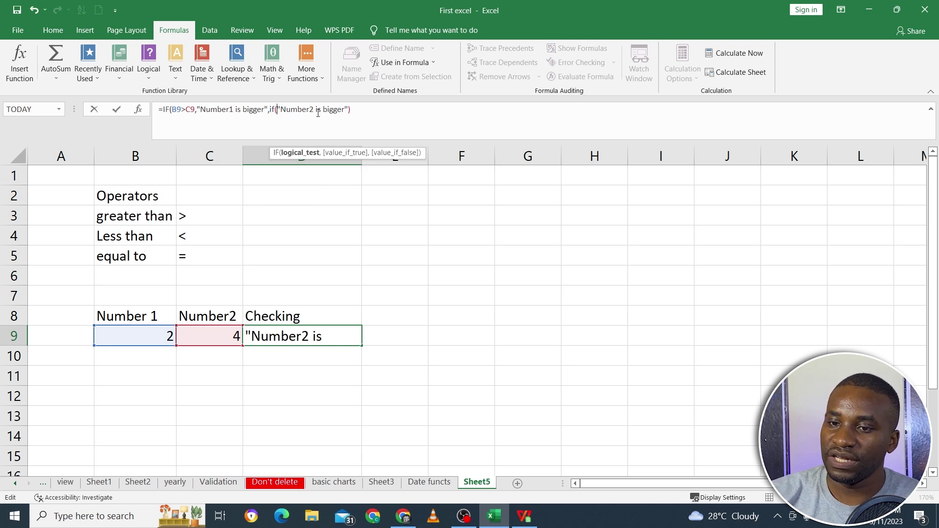
Remove the "Number2 is bigger" text from the D9 formula, leaving the nested IF with its opening parenthesis.
click(346, 109)
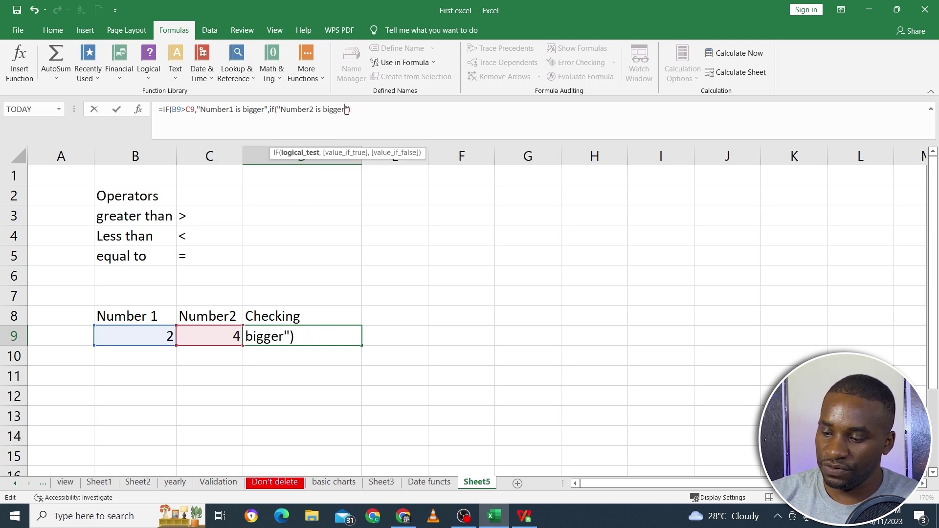
key(BackSpace)
key(BackSpace)
key(BackSpace)
key(BackSpace)
key(BackSpace)
key(BackSpace)
key(BackSpace)
key(BackSpace)
key(BackSpace)
key(BackSpace)
key(BackSpace)
key(BackSpace)
key(BackSpace)
key(BackSpace)
key(BackSpace)
key(BackSpace)
key(BackSpace)
key(BackSpace)
key(BackSpace)
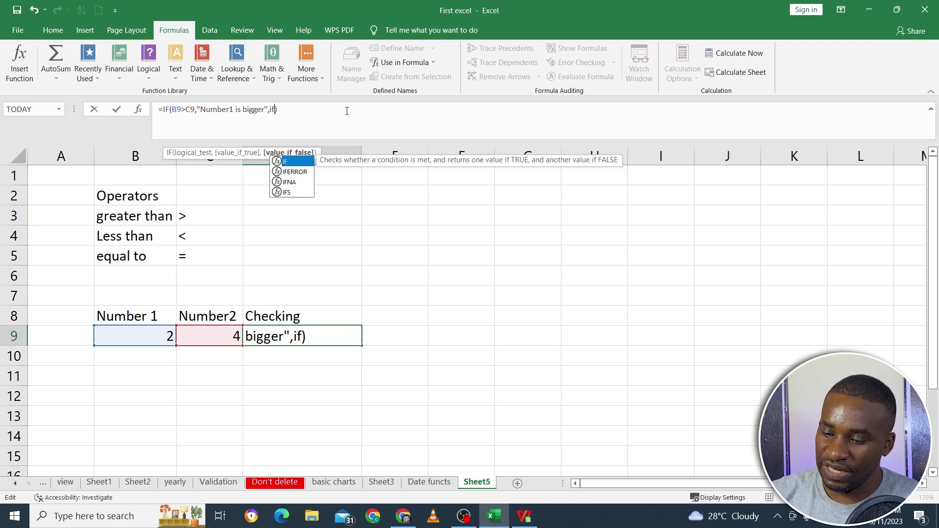
text(()
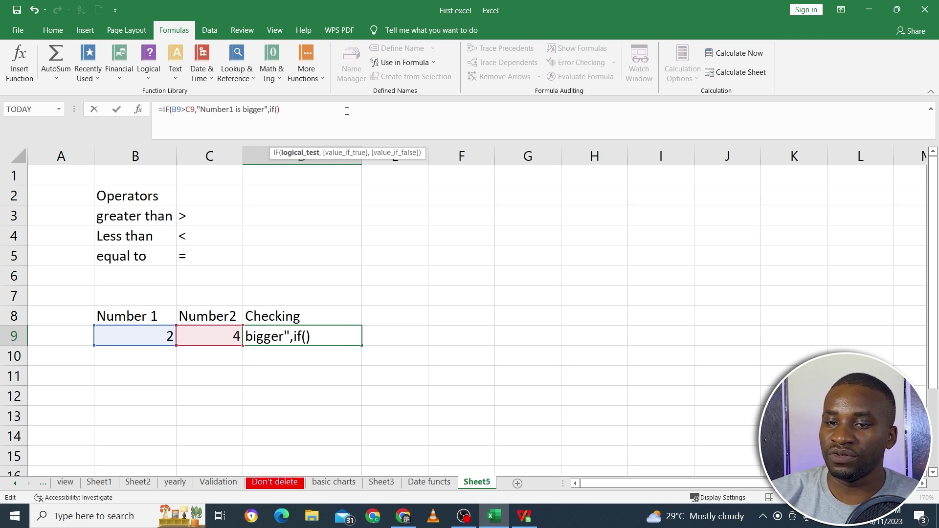
Enter B9<C9 as the logical test of the nested IF in the D9 formula.
click(281, 112)
click(230, 110)
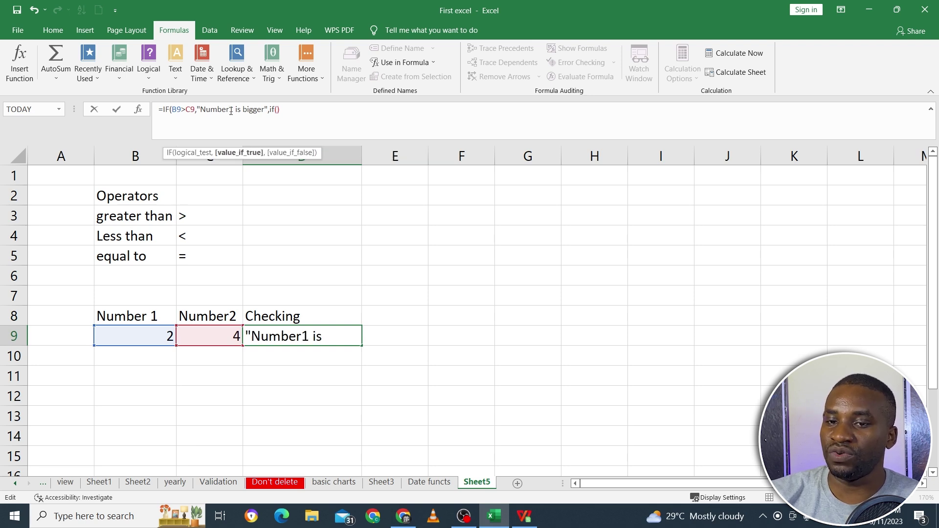
click(277, 109)
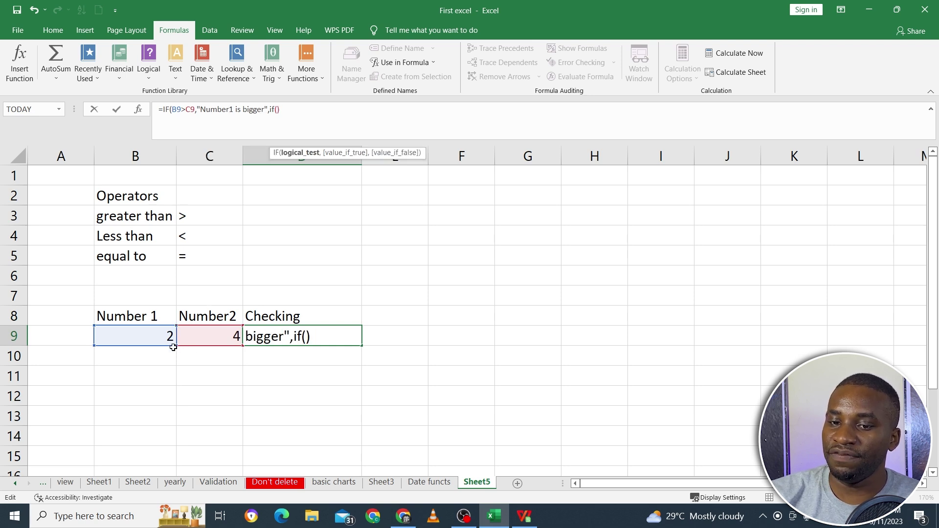
click(150, 335)
text(<)
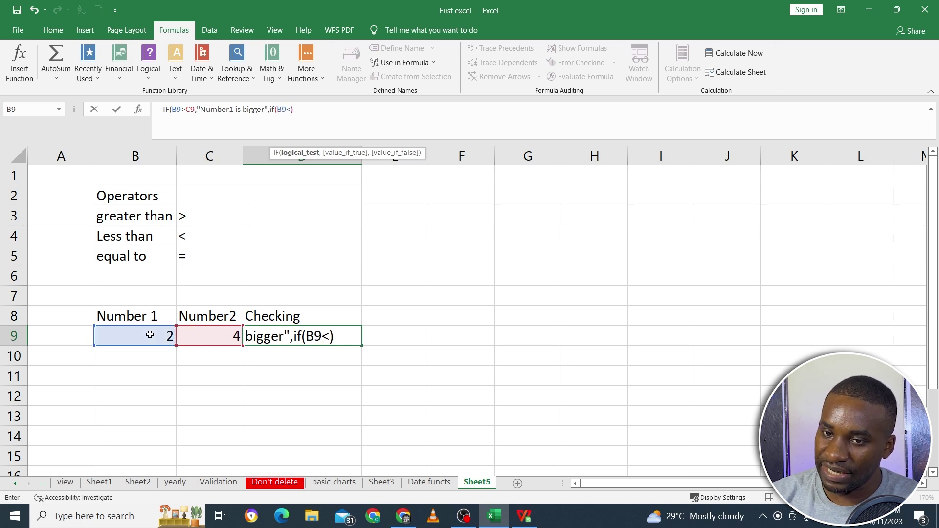
click(212, 339)
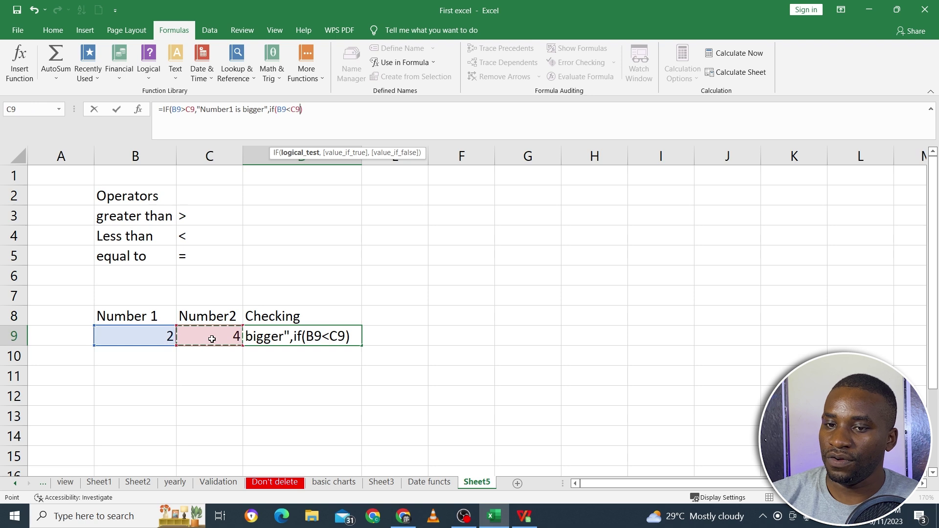
Add "Number2 is bigger" as the nested IF's value-if-true argument in the D9 formula.
text(,")
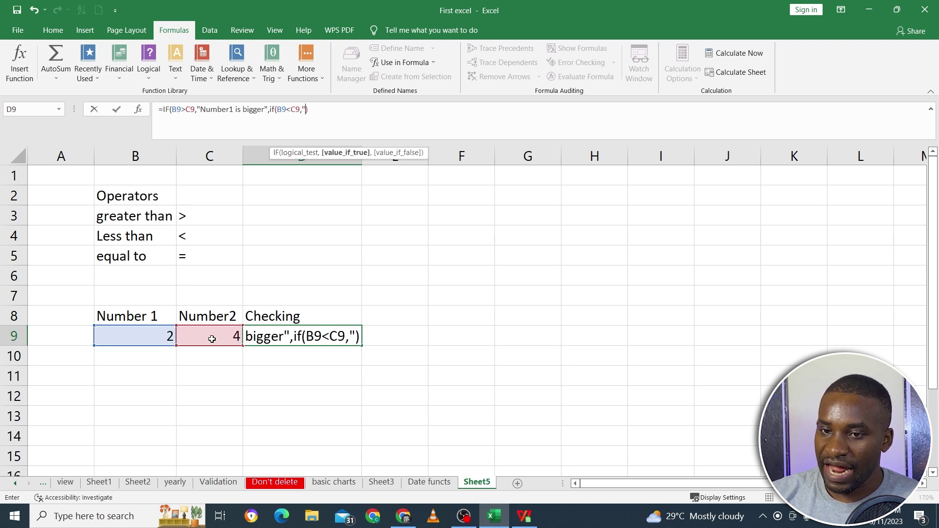
text(Number)
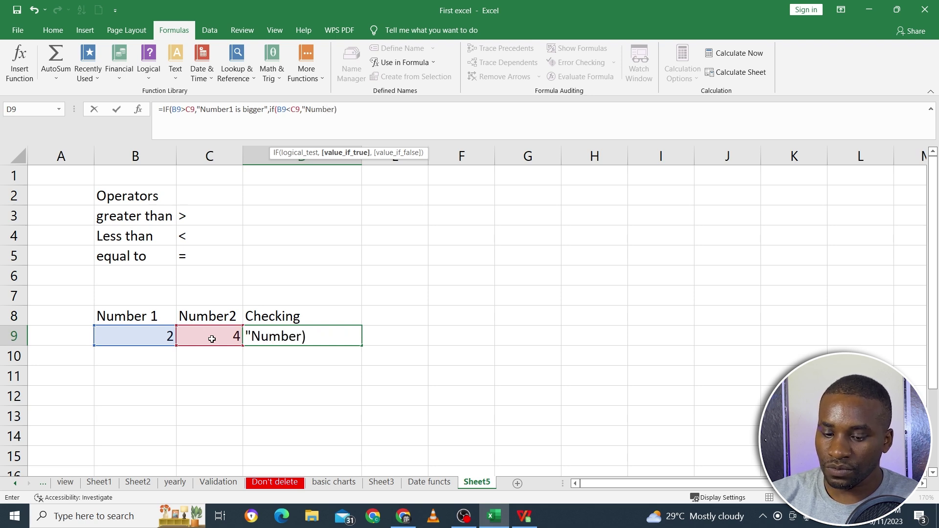
text(2 )
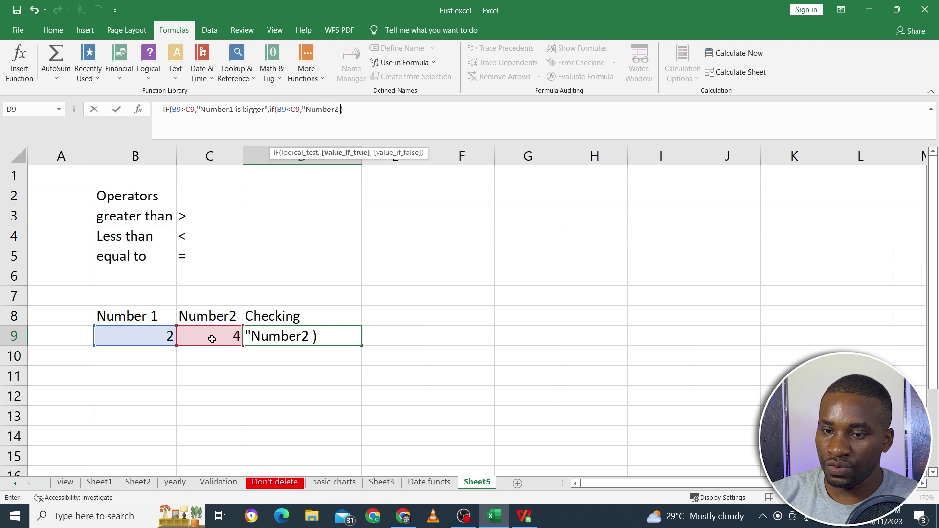
text(is bigger)
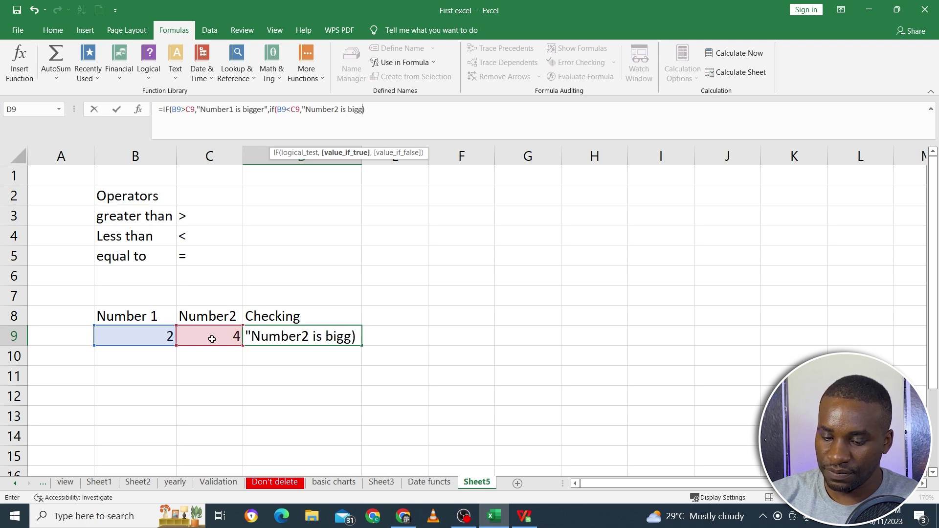
text(")
Add "Number1 equals Number2" as the nested IF's value-if-false argument and commit the D9 formula, accepting the proposed closing-parenthesis correction.
click(229, 128)
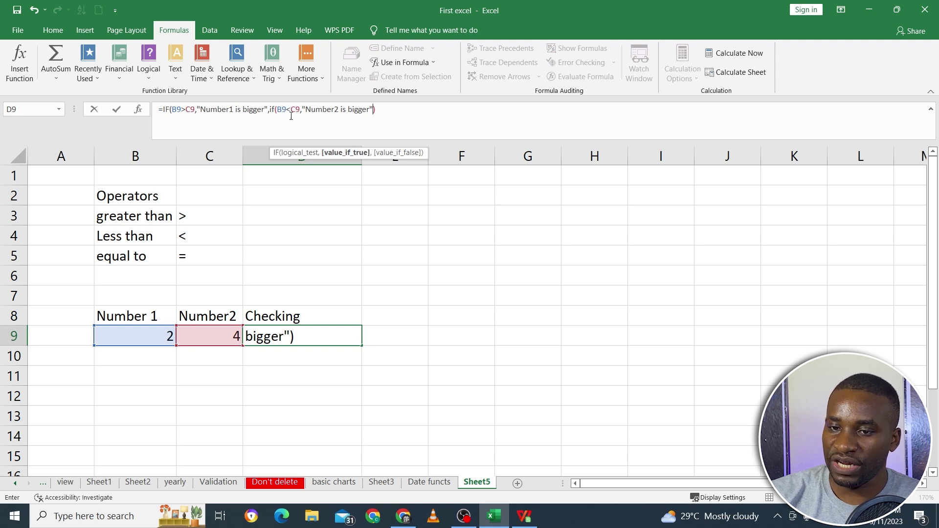
click(277, 111)
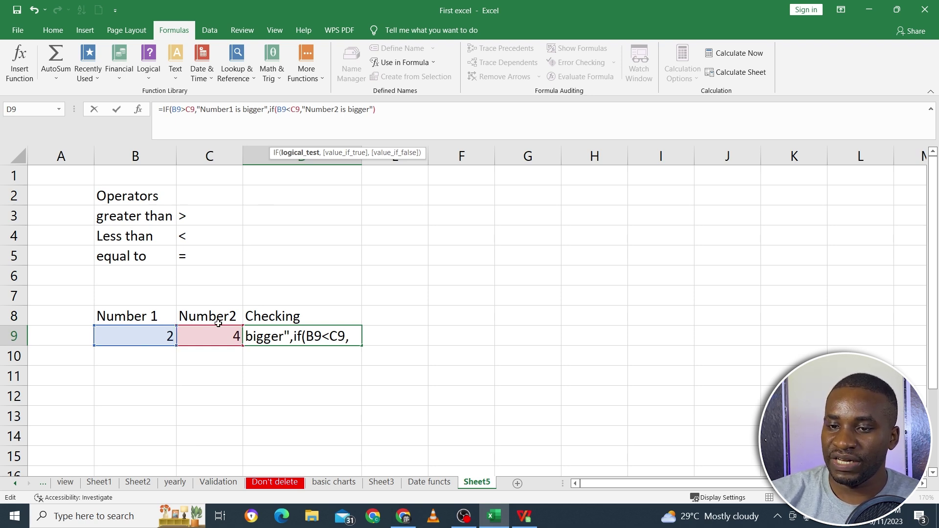
click(362, 109)
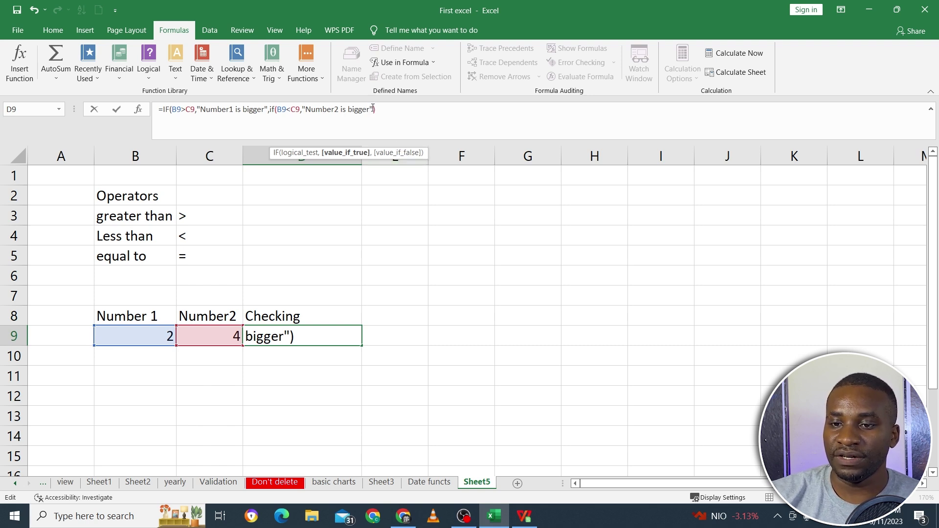
text(,)
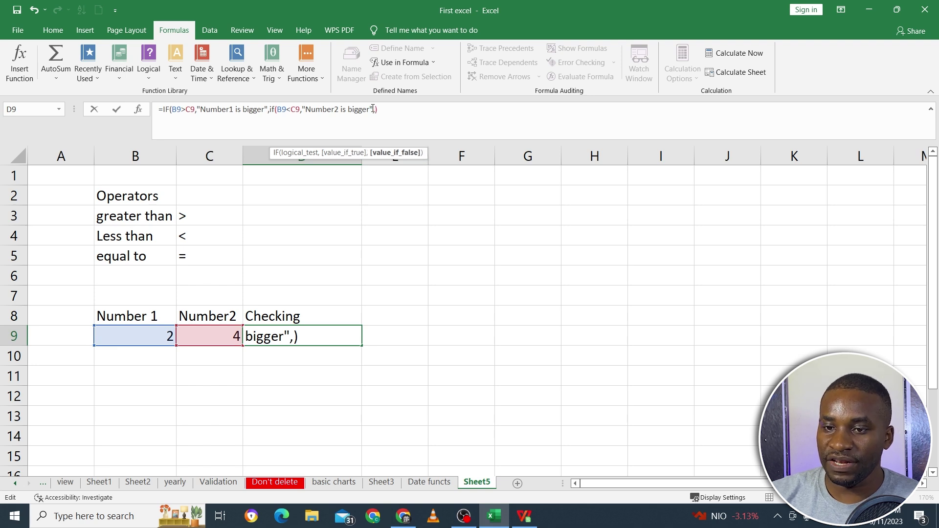
text(")
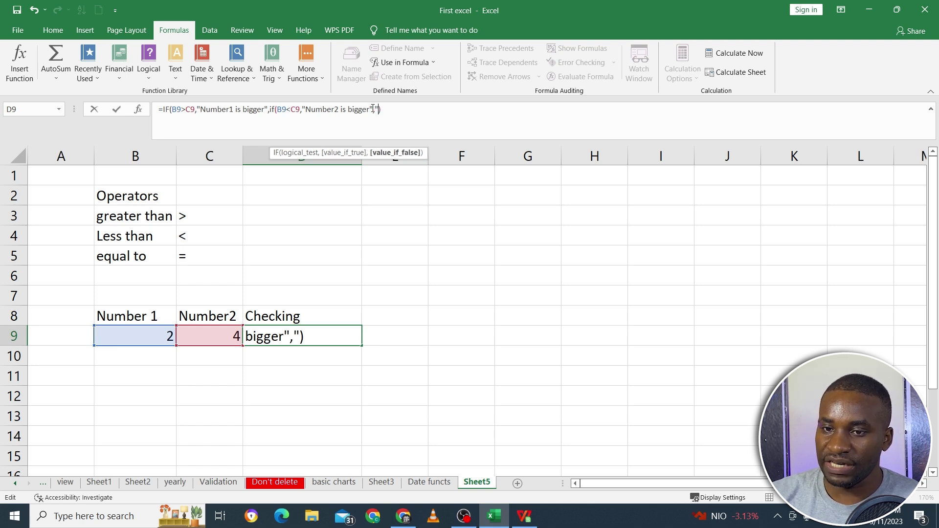
text(Number)
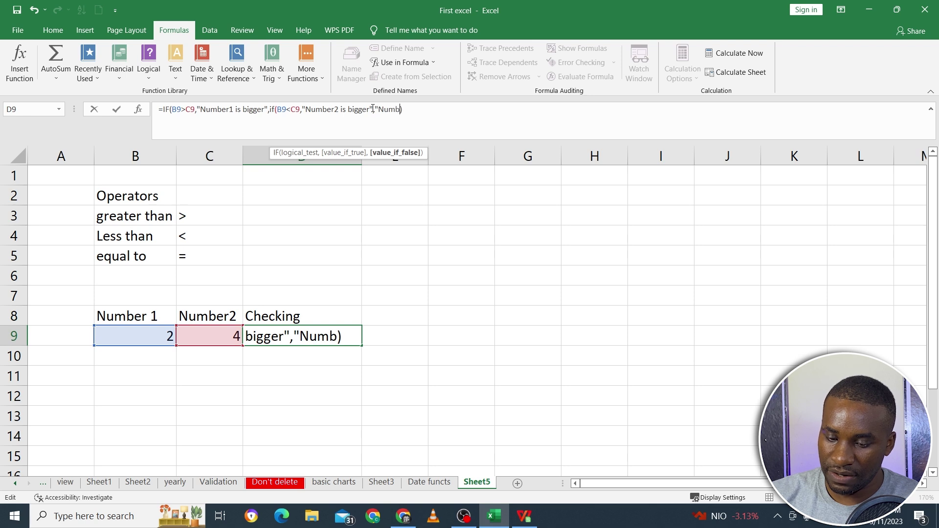
text(1 )
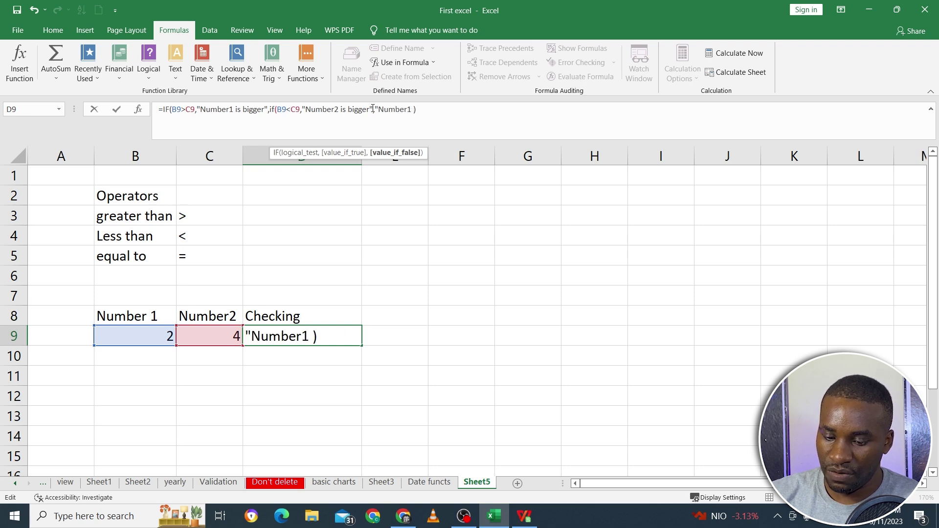
text(equals Number)
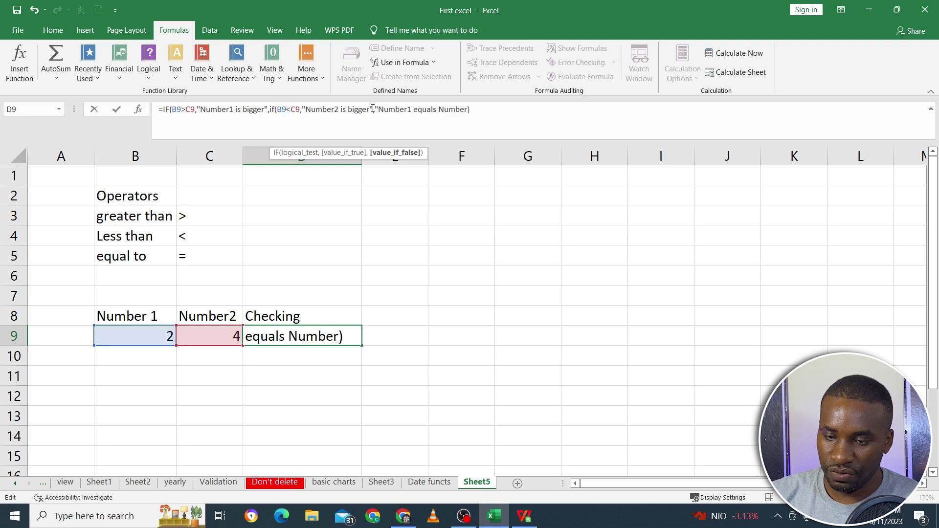
text(2")
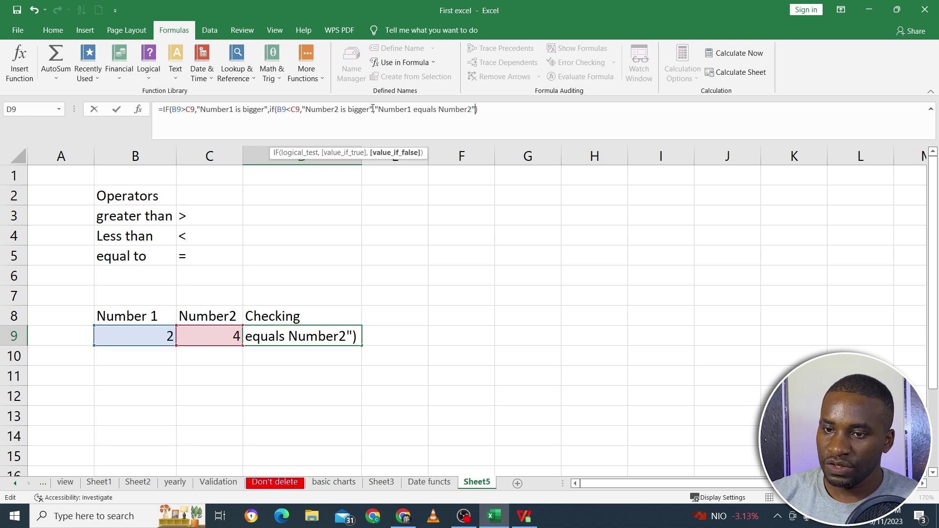
key(Return)
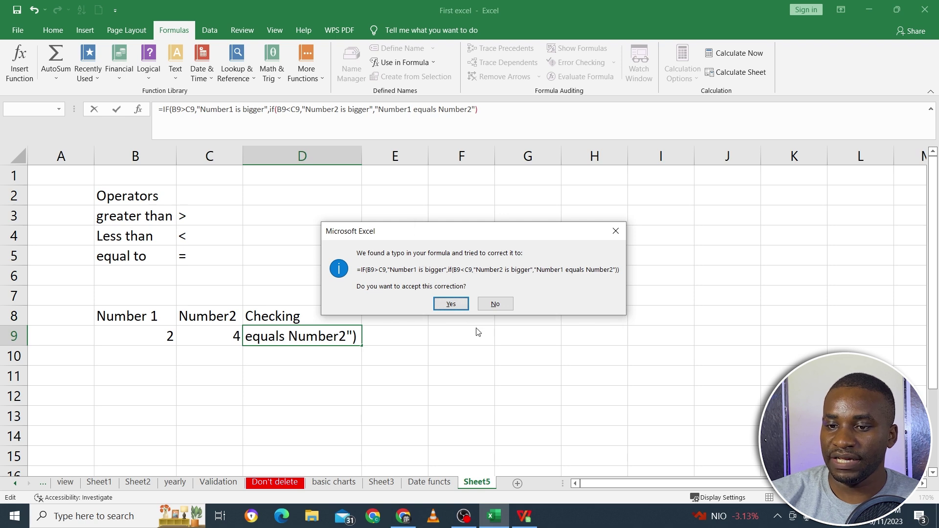
click(456, 308)
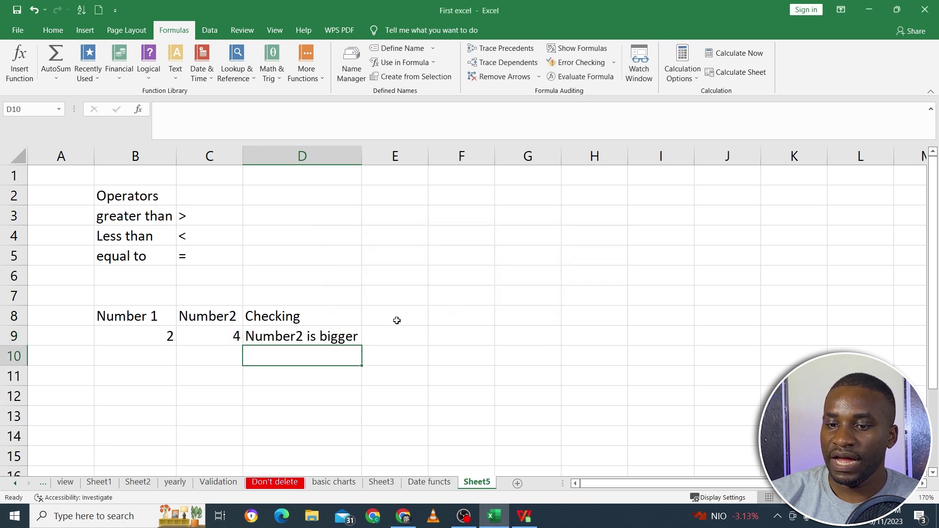
Examine the outer and nested IF arguments of the D9 formula in order, leaving the formula as it is.
click(191, 108)
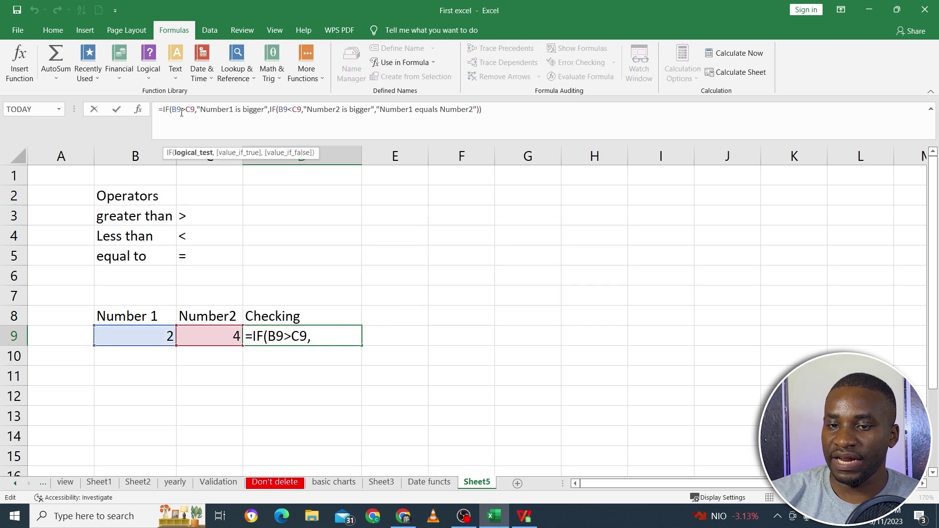
click(244, 111)
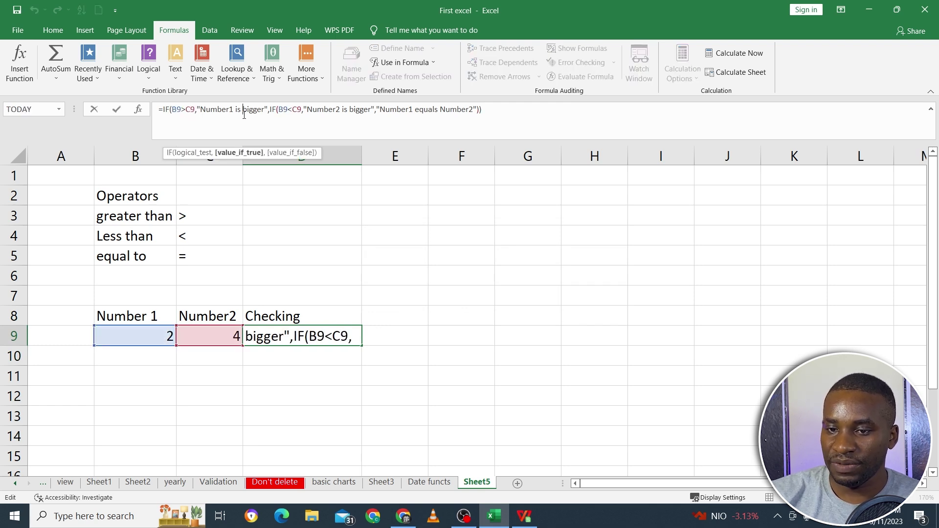
click(289, 111)
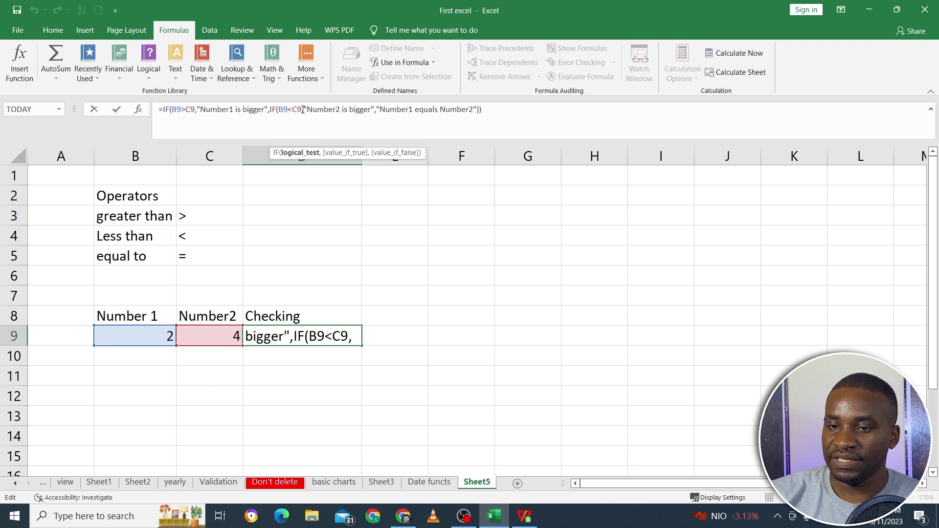
click(333, 109)
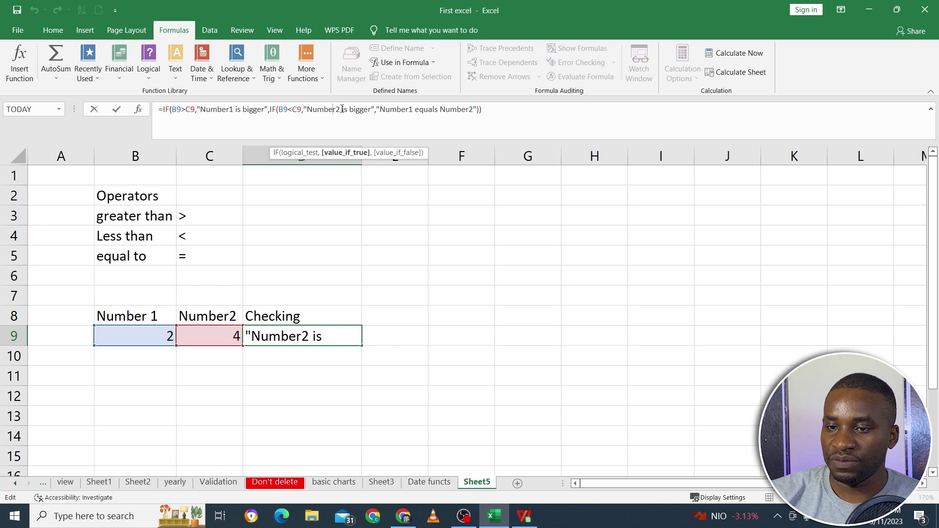
click(398, 108)
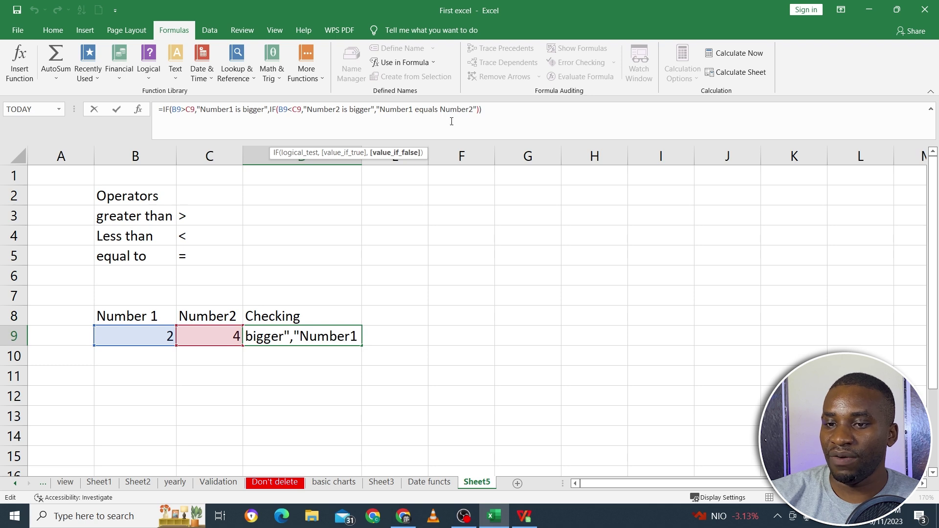
key(Return)
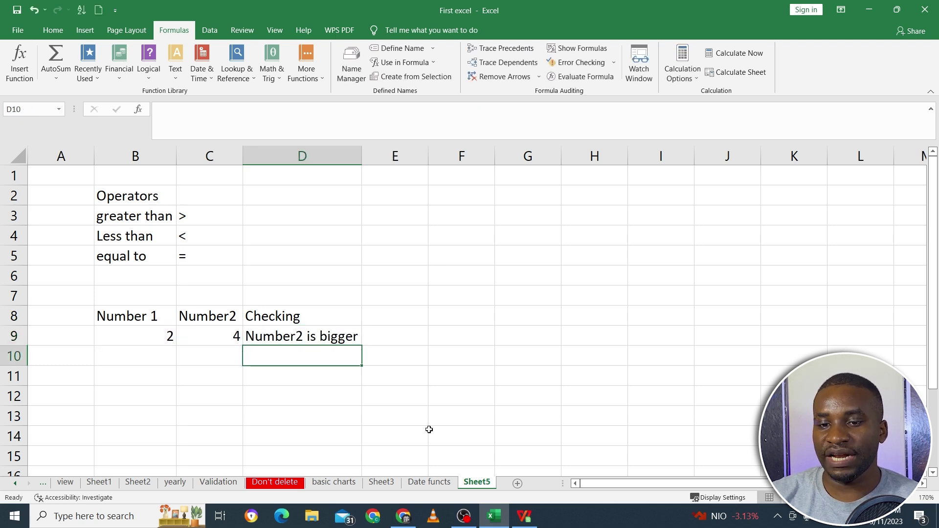
Set Number 1 in B9 to 4 and check the result in D9.
click(142, 339)
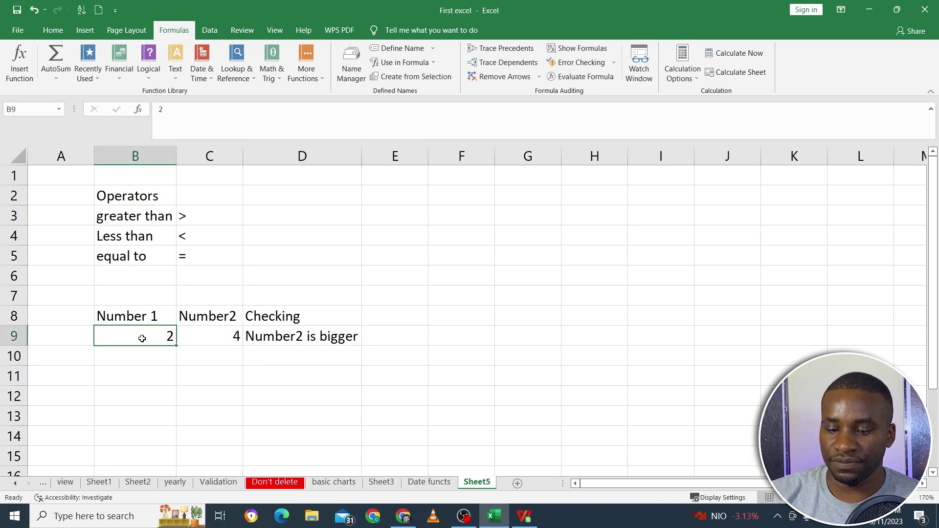
text(4)
key(Return)
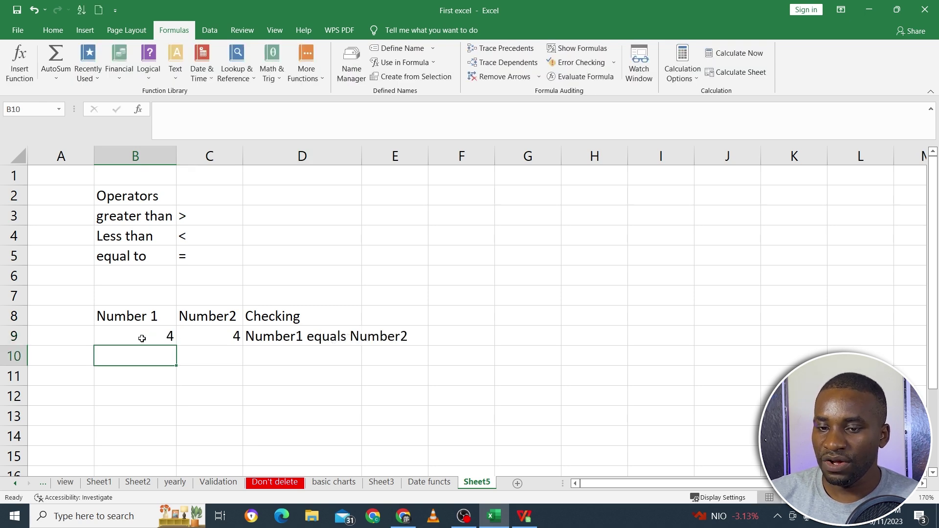
click(298, 343)
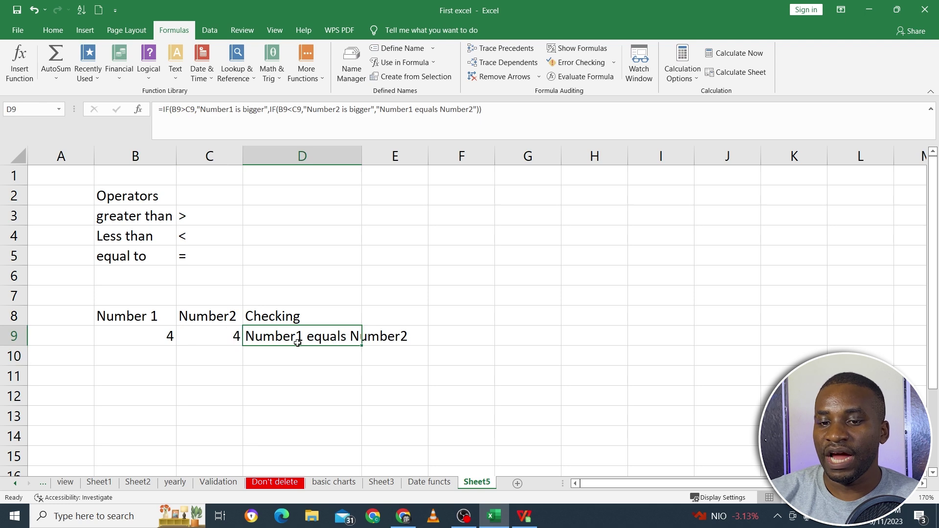
Set Number 1 in B9 to 8 and check the result in D9.
click(146, 336)
text(8)
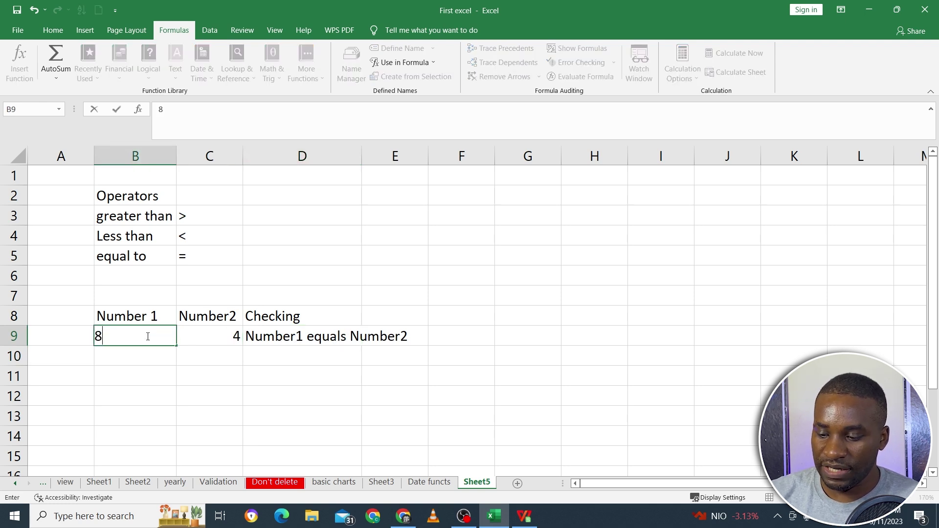
key(Return)
click(321, 334)
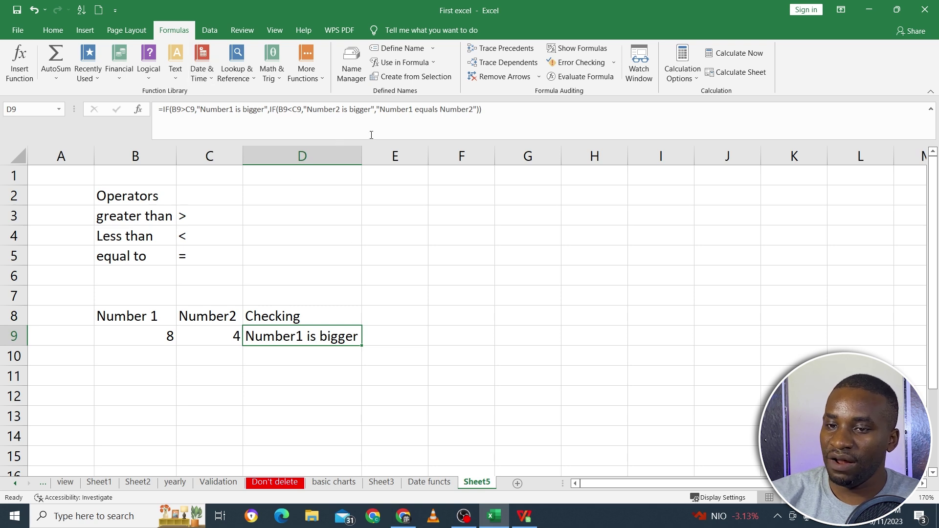
Review the three possible result texts in the D9 formula, then leave the formula without changing it.
click(263, 109)
click(240, 113)
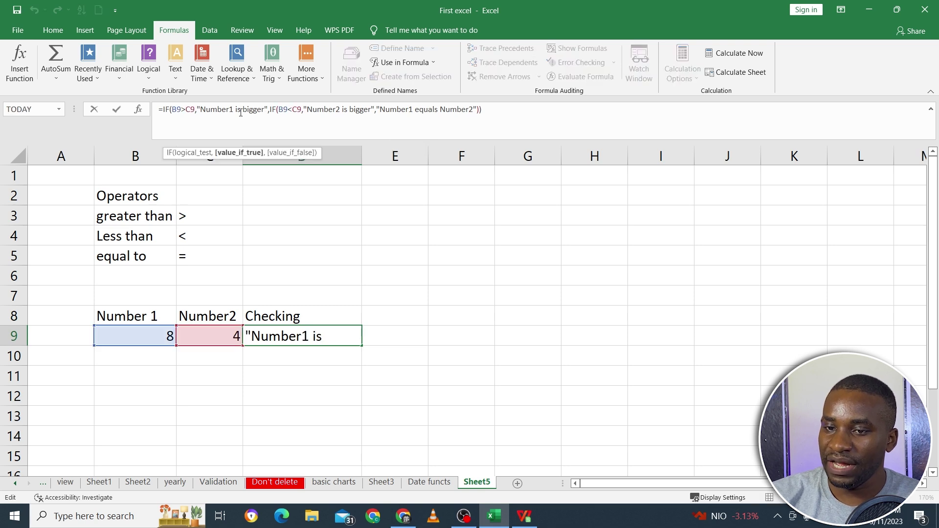
click(356, 109)
click(447, 115)
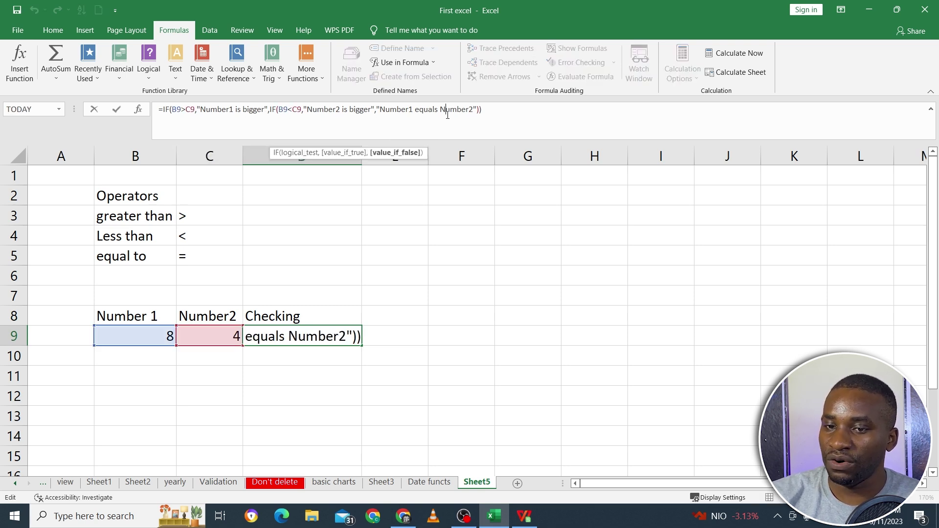
click(231, 109)
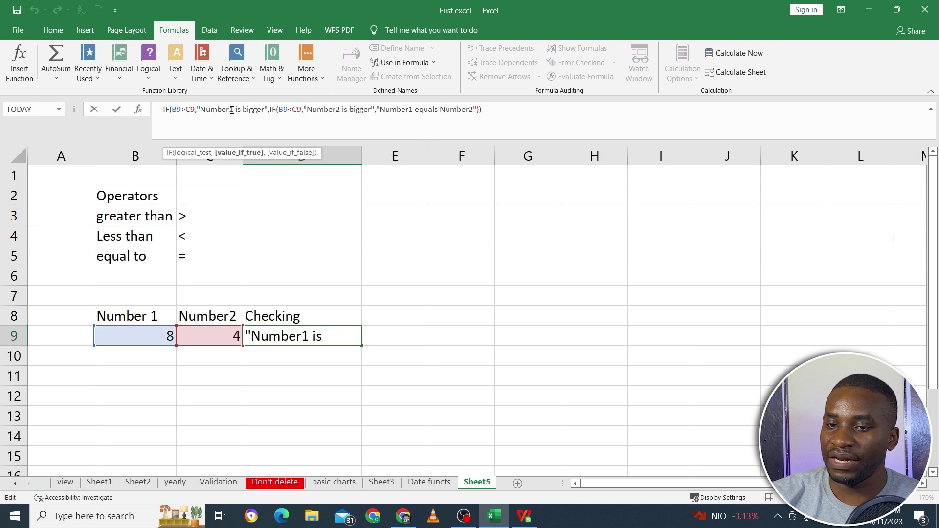
click(349, 112)
click(442, 111)
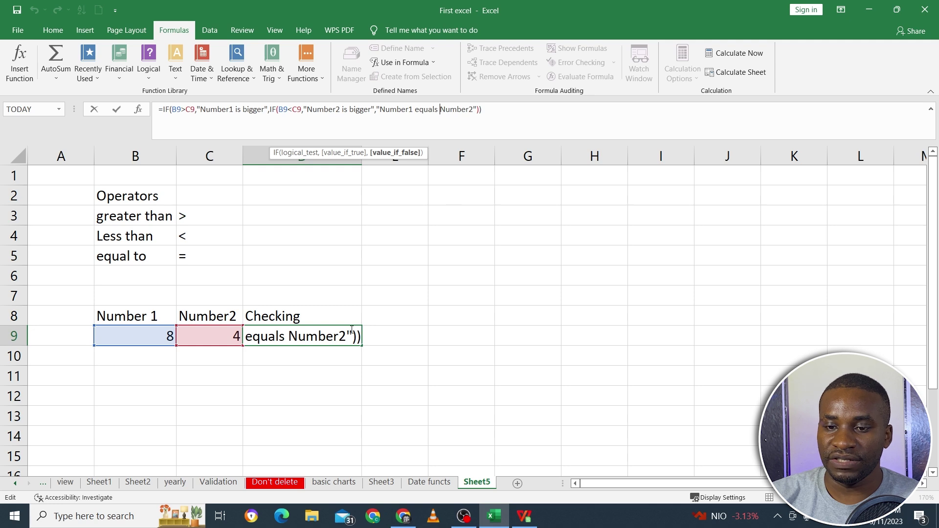
click(259, 412)
key(Escape)
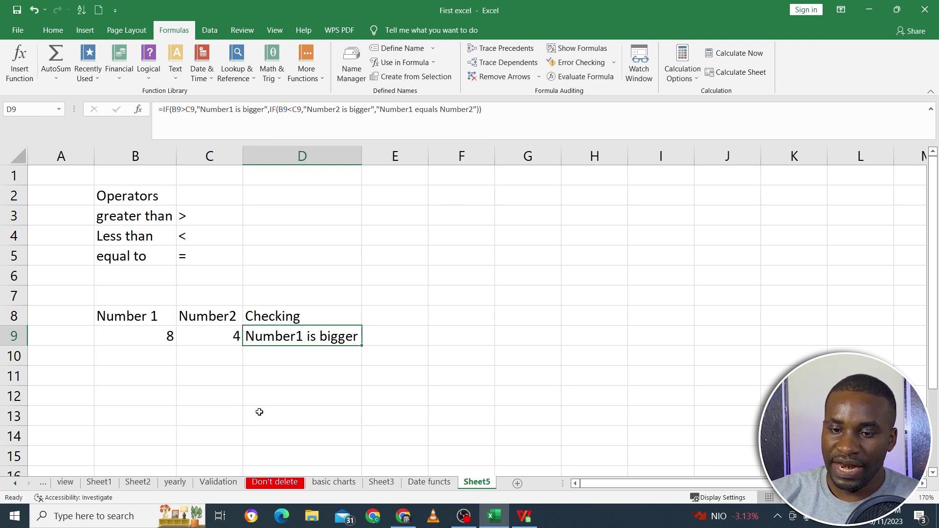
Add the headers Cartons in G2 and Commissions in H2 for a commission rate table.
click(923, 486)
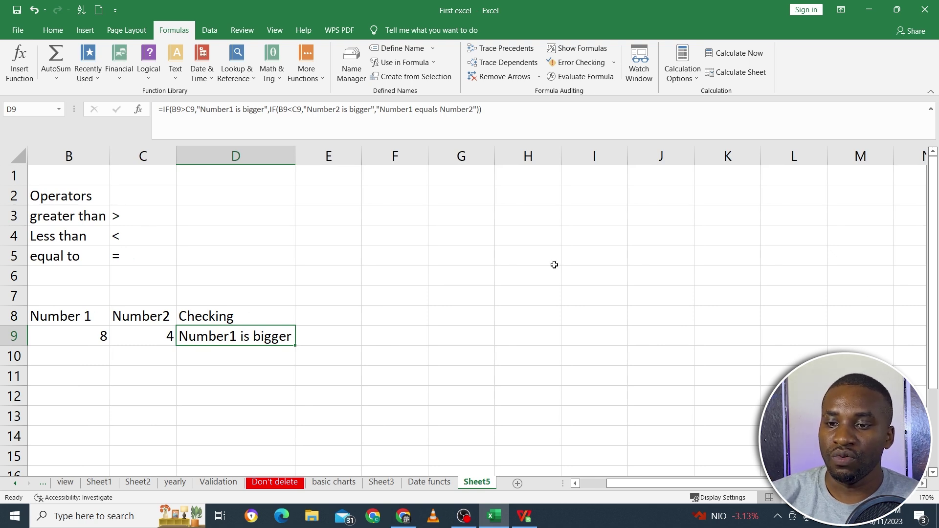
click(458, 201)
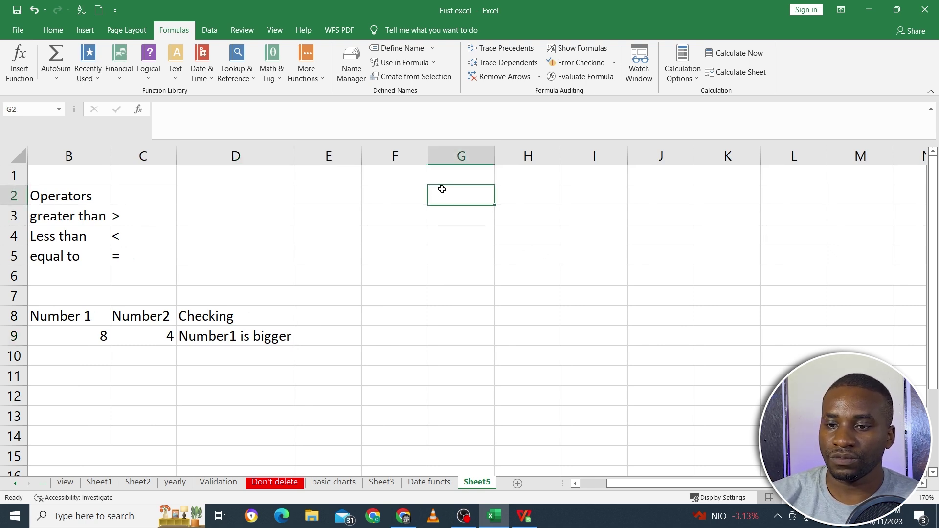
text(Car)
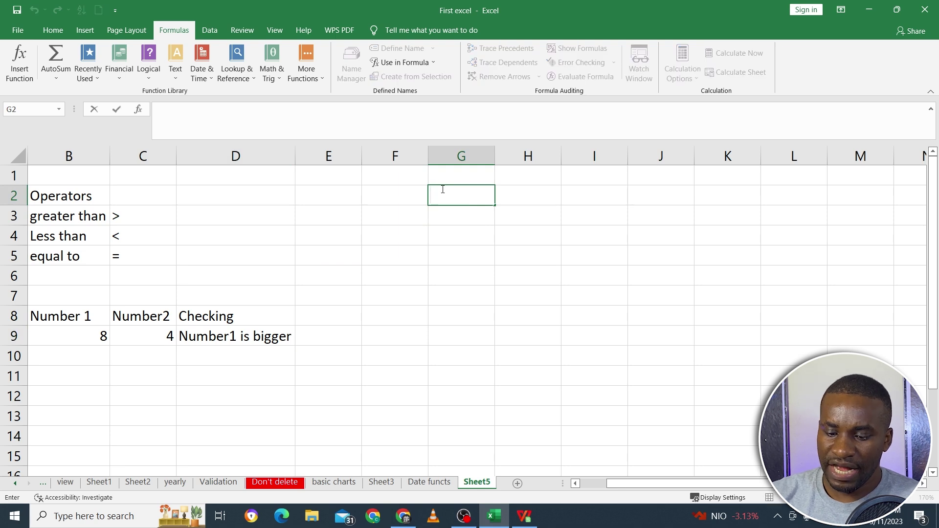
text(tons)
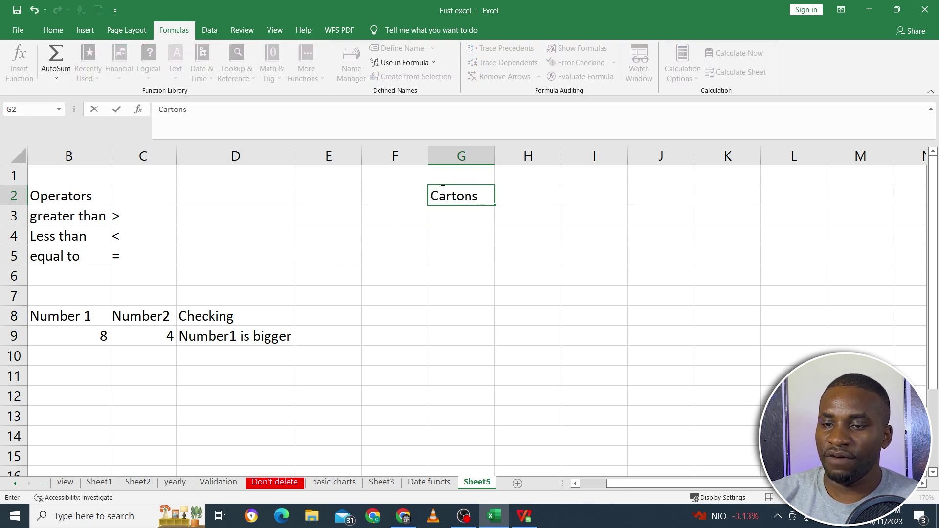
click(518, 194)
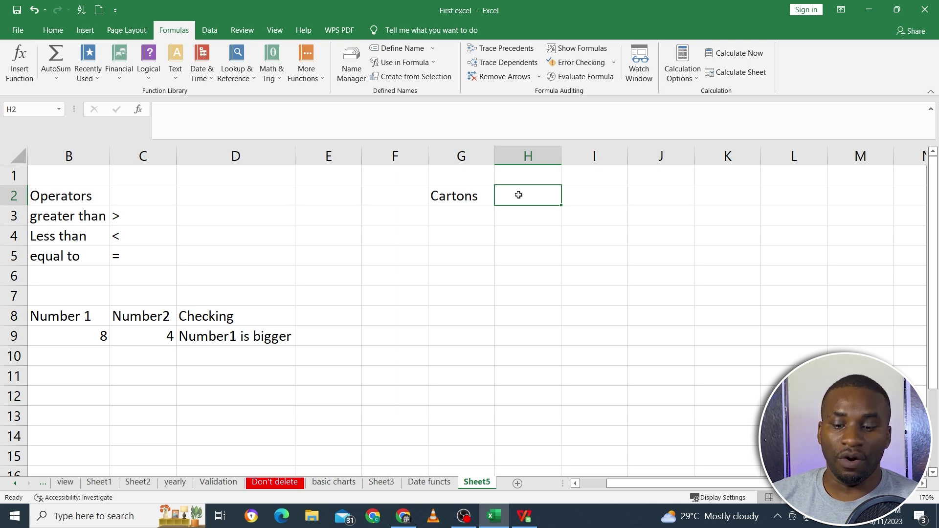
text(Commi)
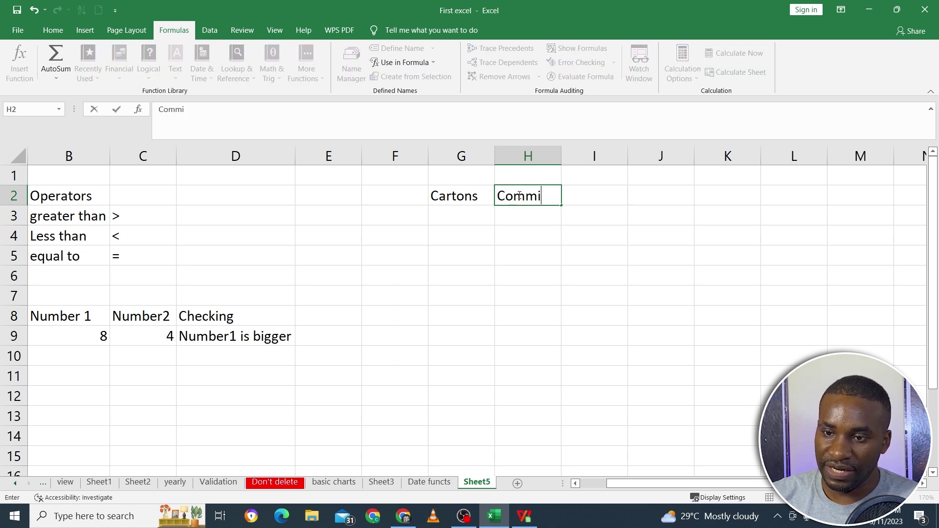
text(ssions)
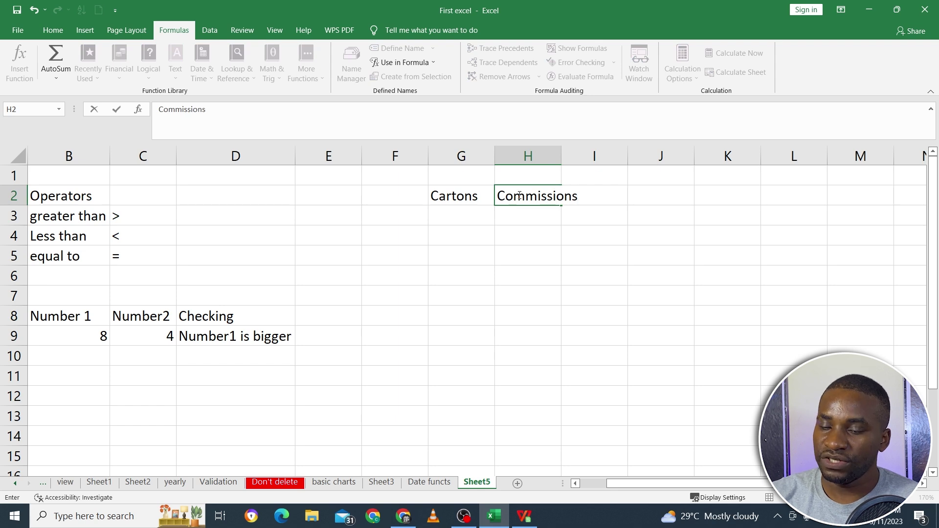
Fill the first row of the rate table with 4 in G3 and 5 in H3.
click(465, 223)
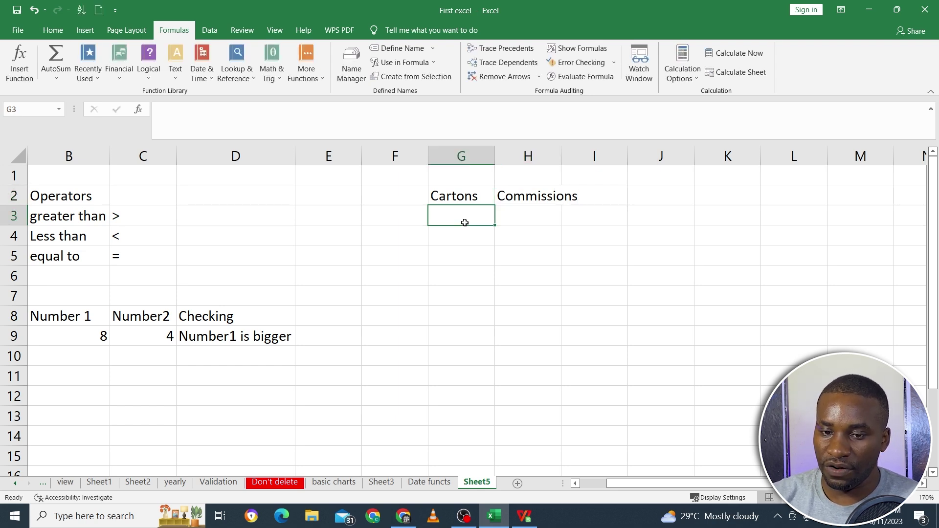
text(4)
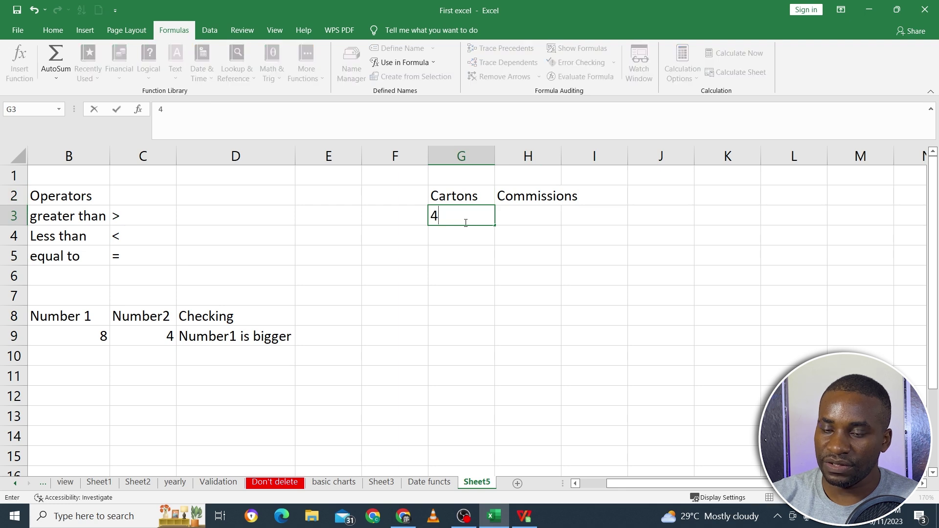
click(517, 214)
text(5)
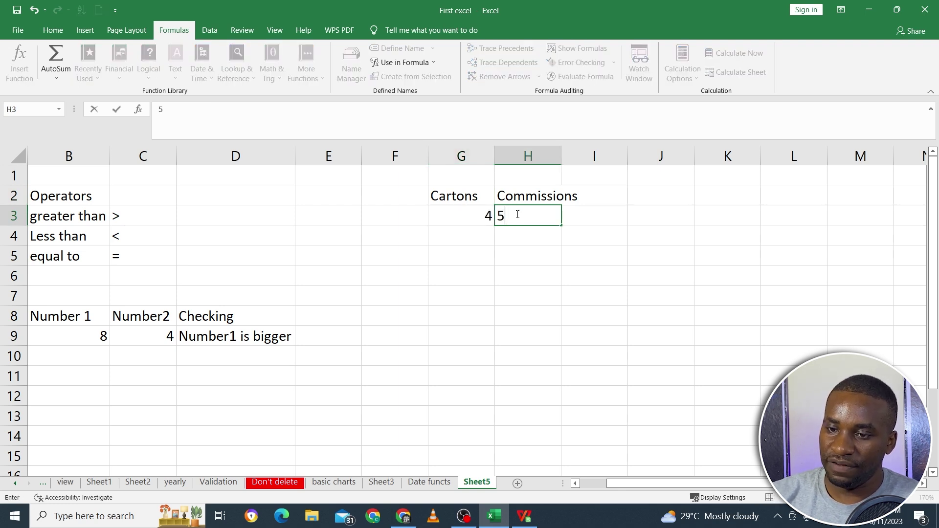
click(451, 258)
Replace the G3 entry with "Less than 4" and widen column G to fit its text.
click(452, 216)
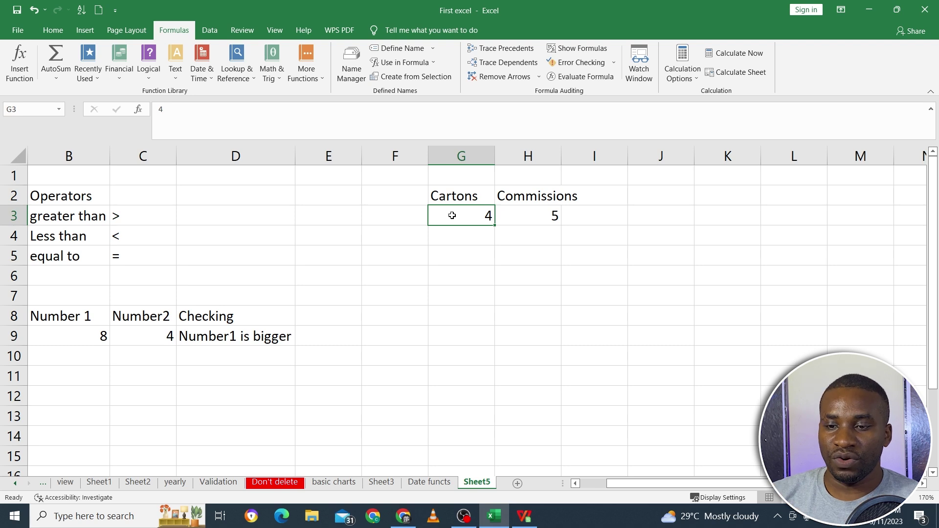
text(Le)
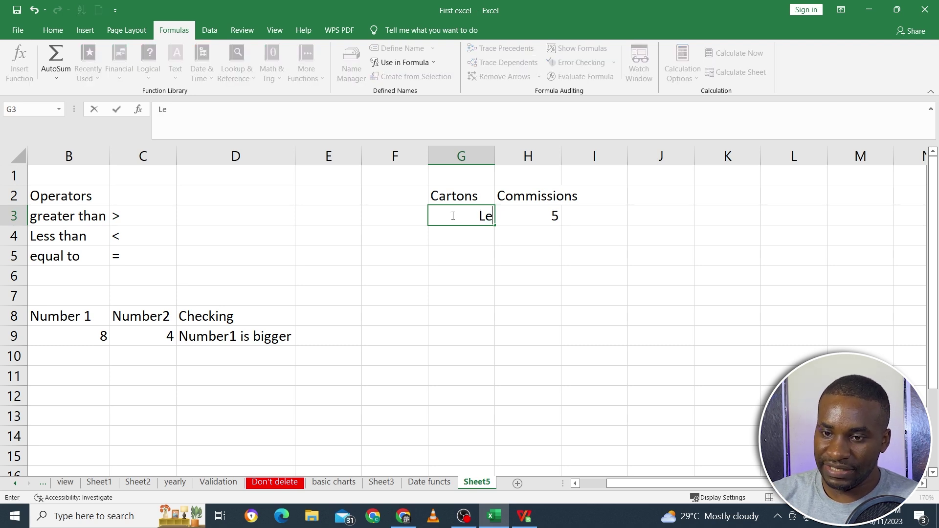
text(ss than 4)
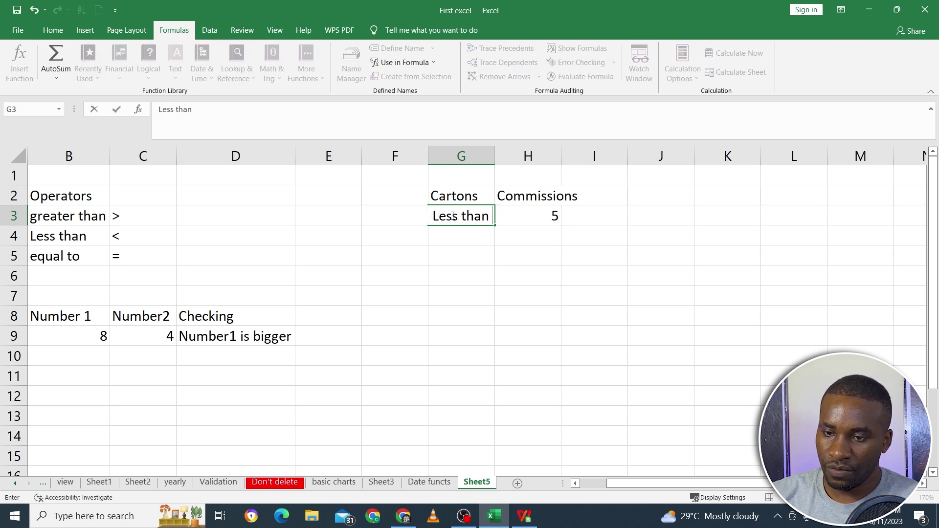
click(551, 216)
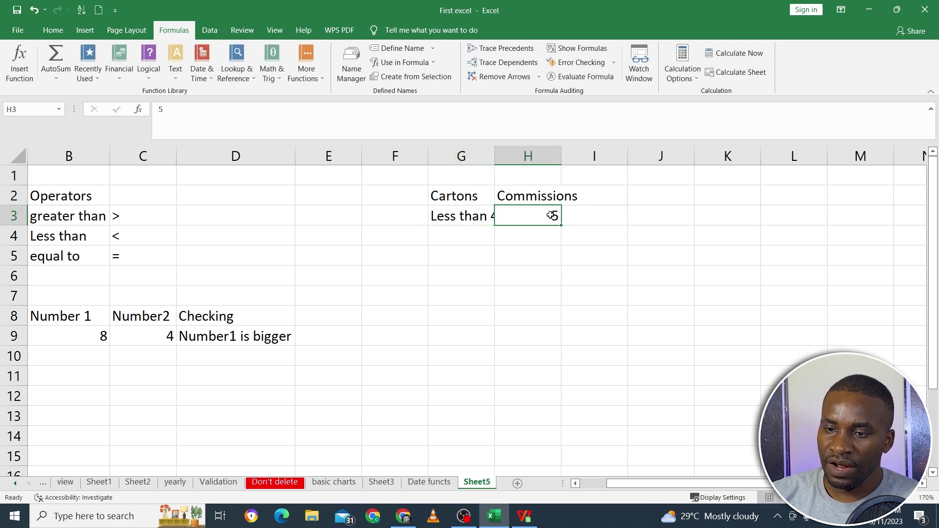
double_click(495, 156)
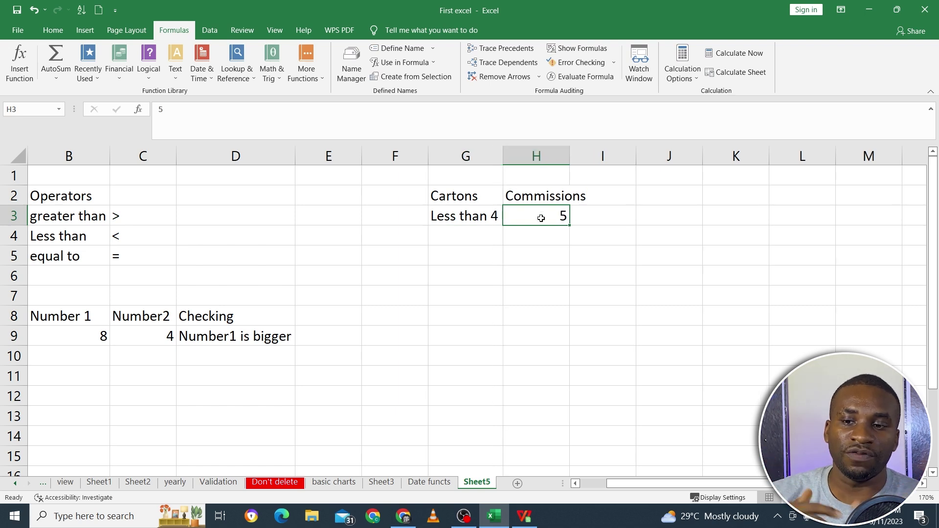
Add the second rate row with "Greater 4" in G4 and a commission of 10 in H4.
click(465, 235)
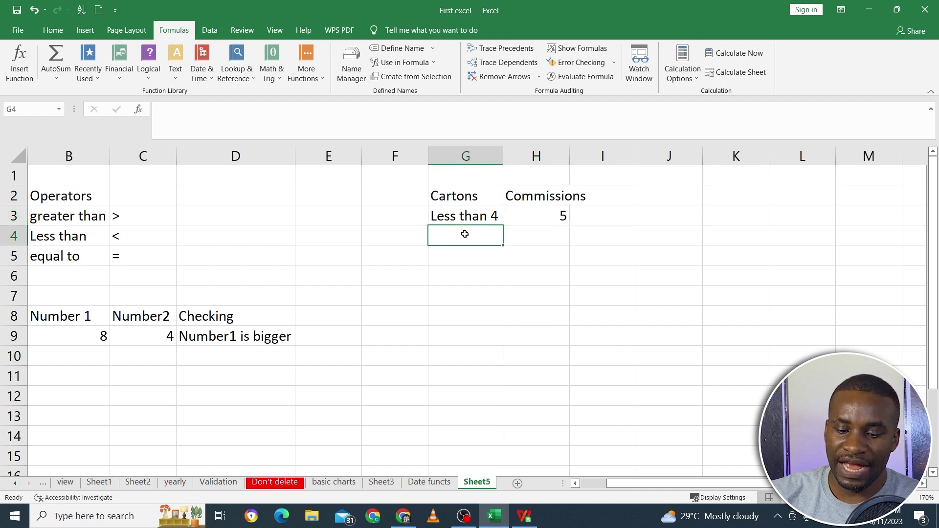
text(Great)
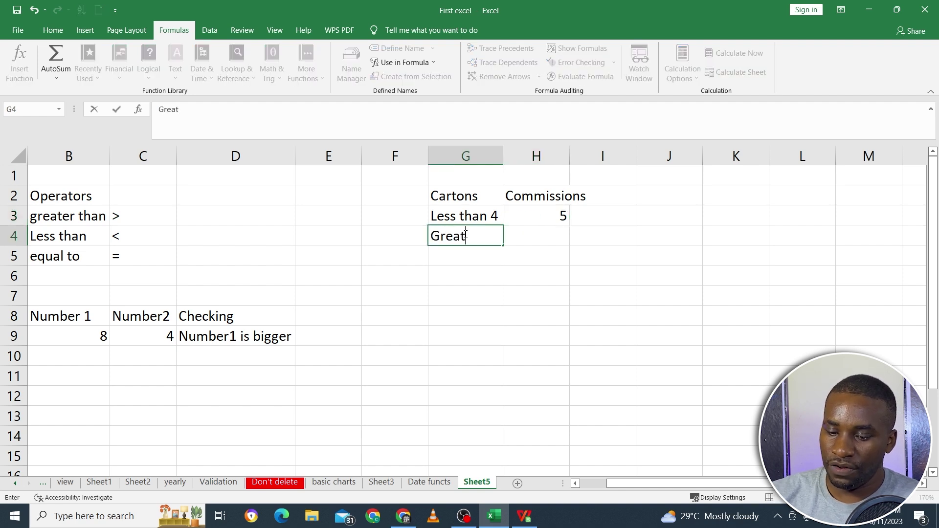
text(er 4)
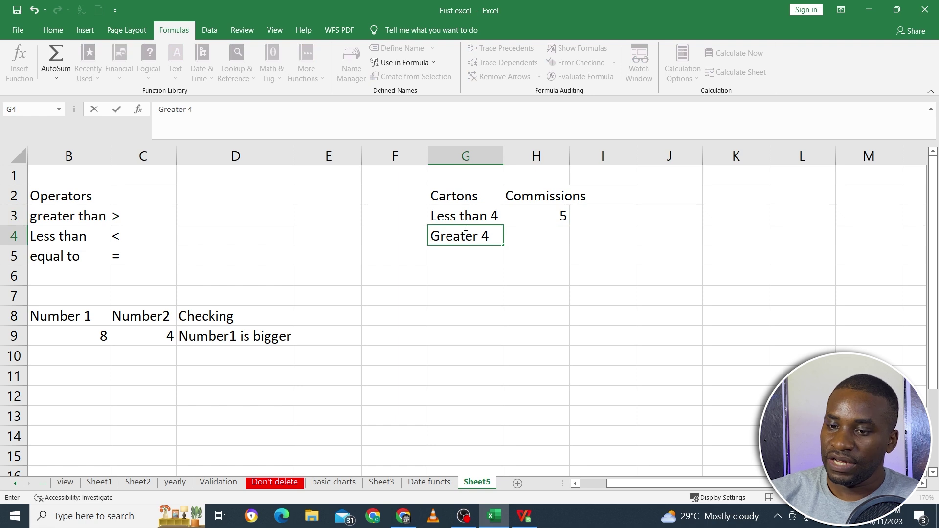
click(533, 237)
text(10)
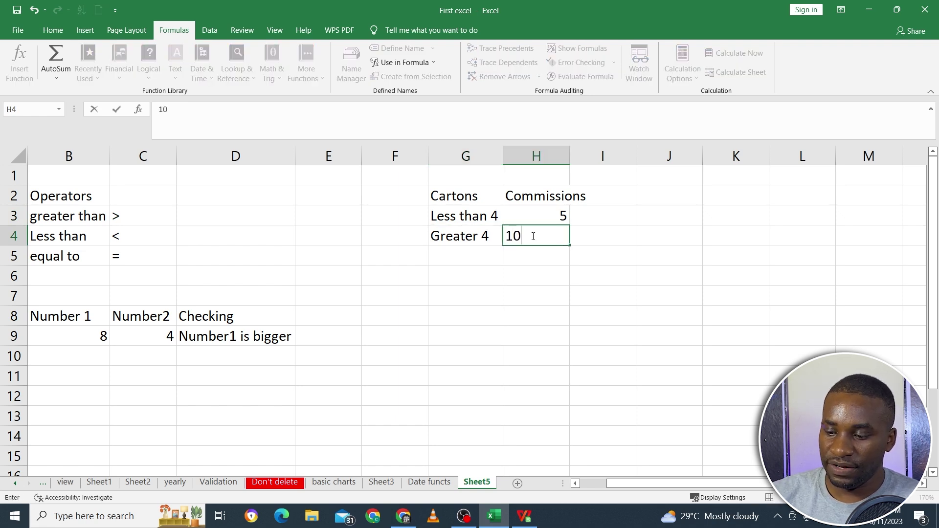
key(Return)
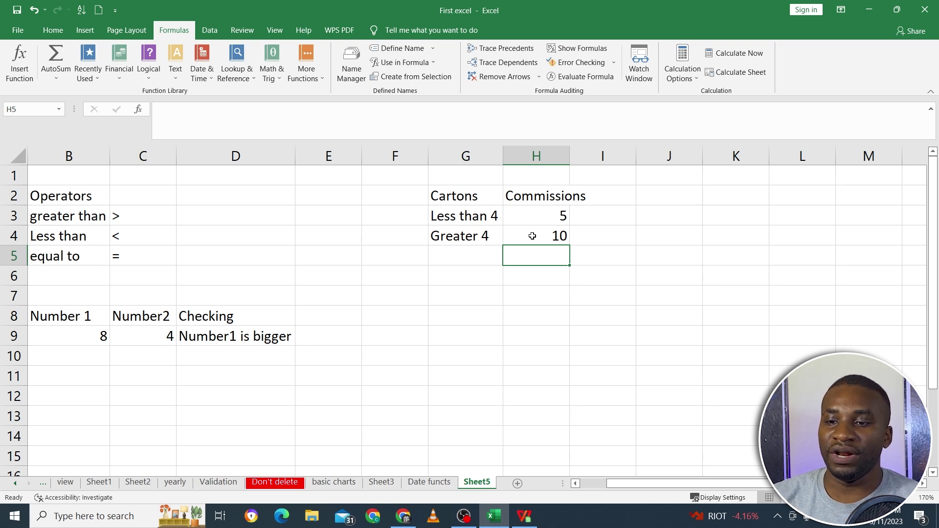
Create the headers staff, Performance and Commisions in cells G8 to I8.
click(461, 310)
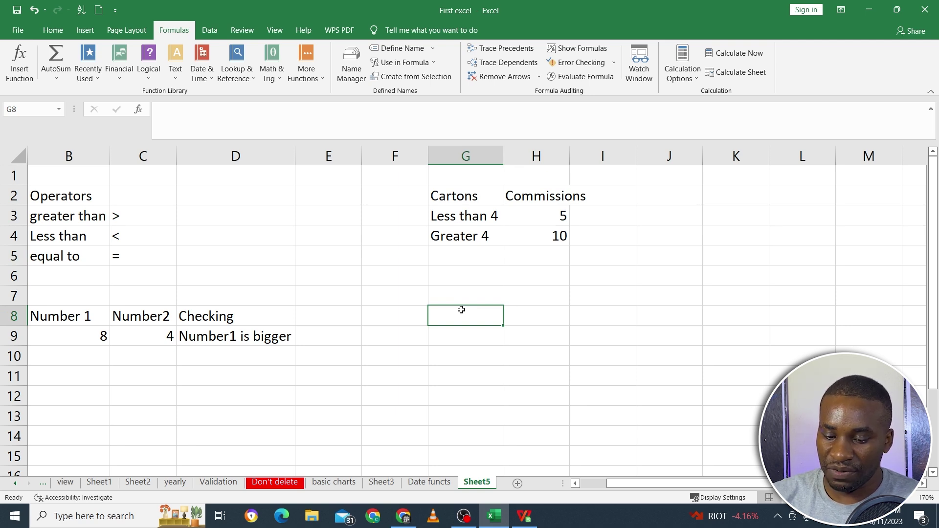
text(staff)
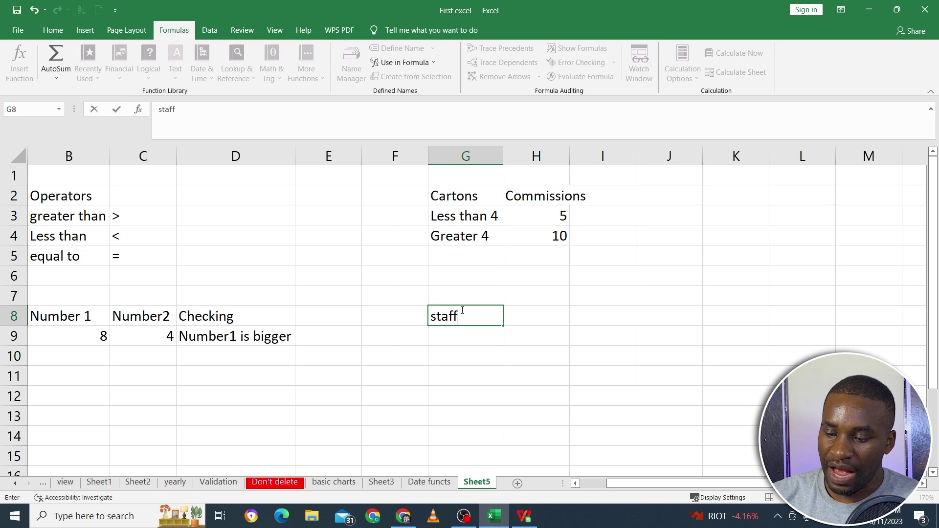
key(Tab)
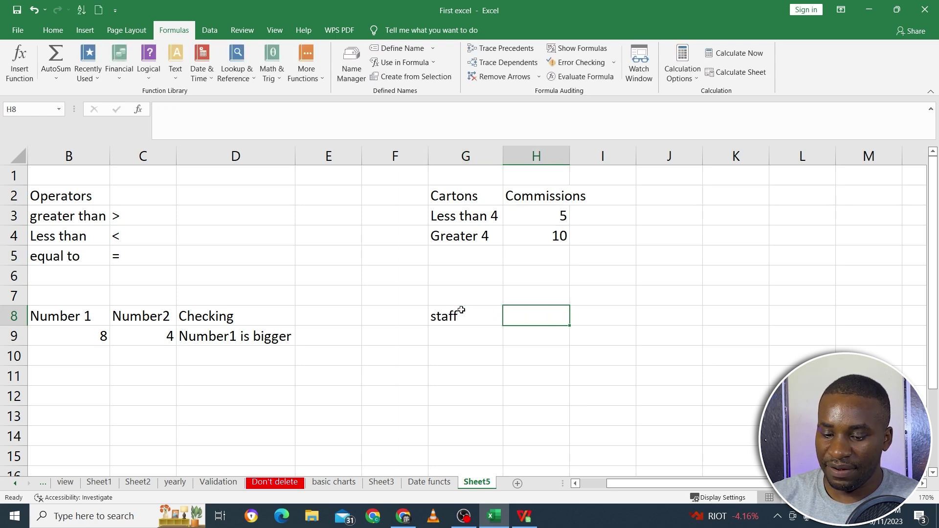
text(P)
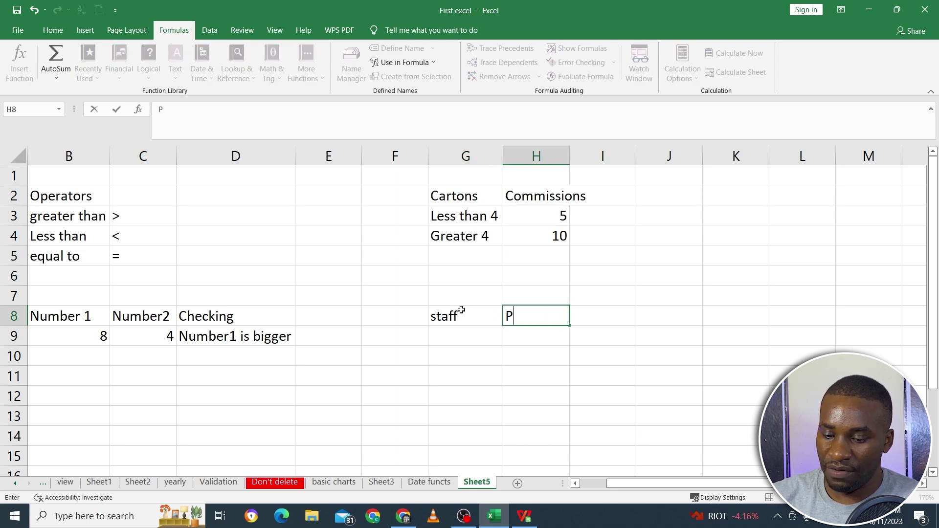
text(erforma)
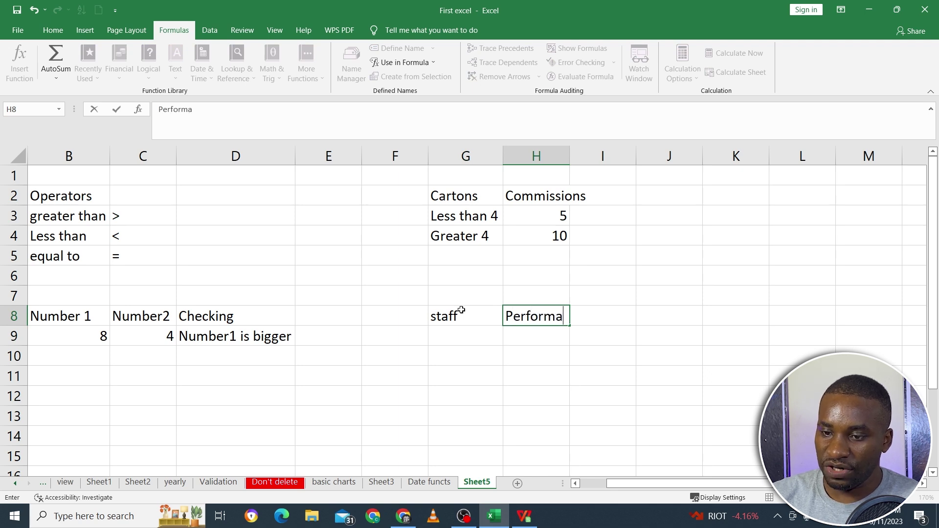
text(nce)
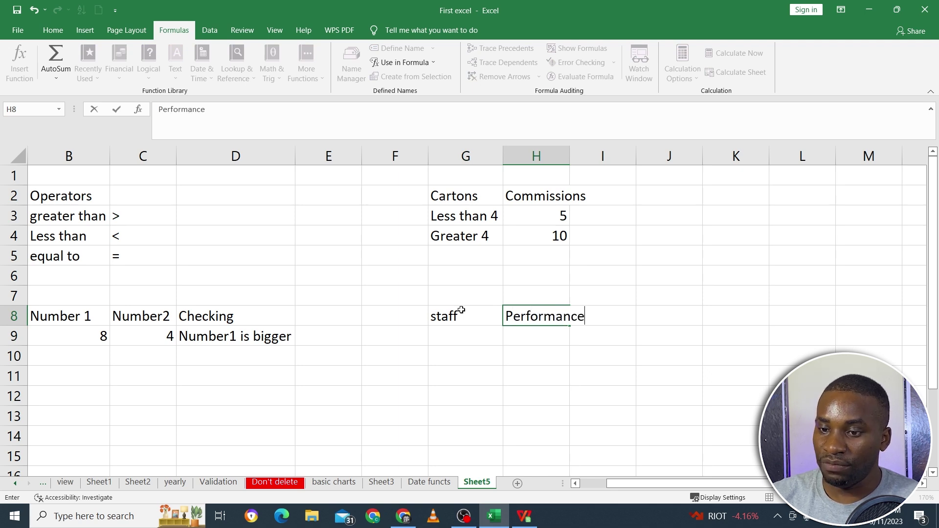
key(Tab)
text(Commisions)
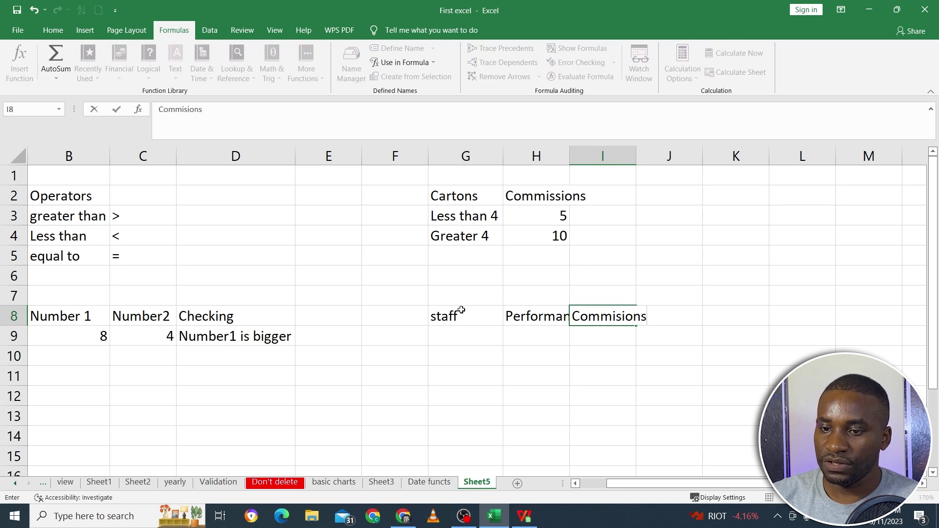
key(Return)
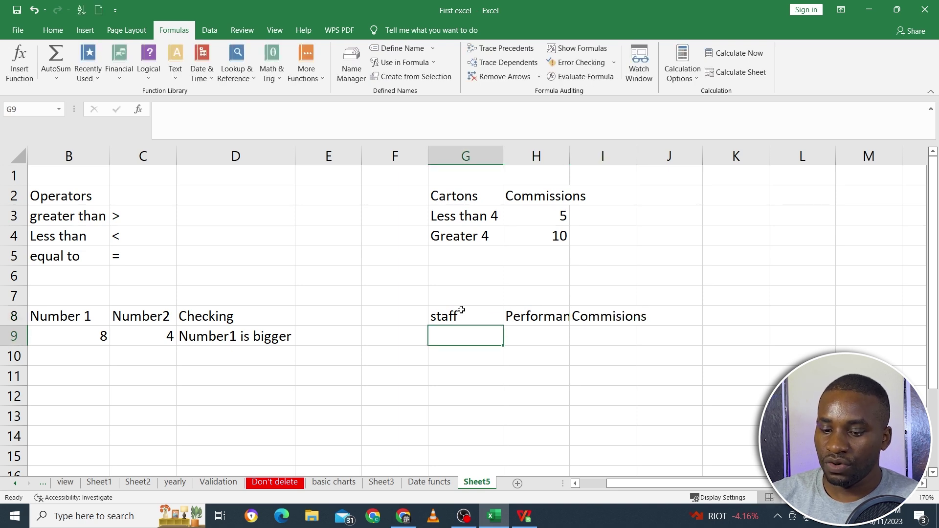
Enter the first staff member's name in G9 and a performance of 3 in H9.
text(John)
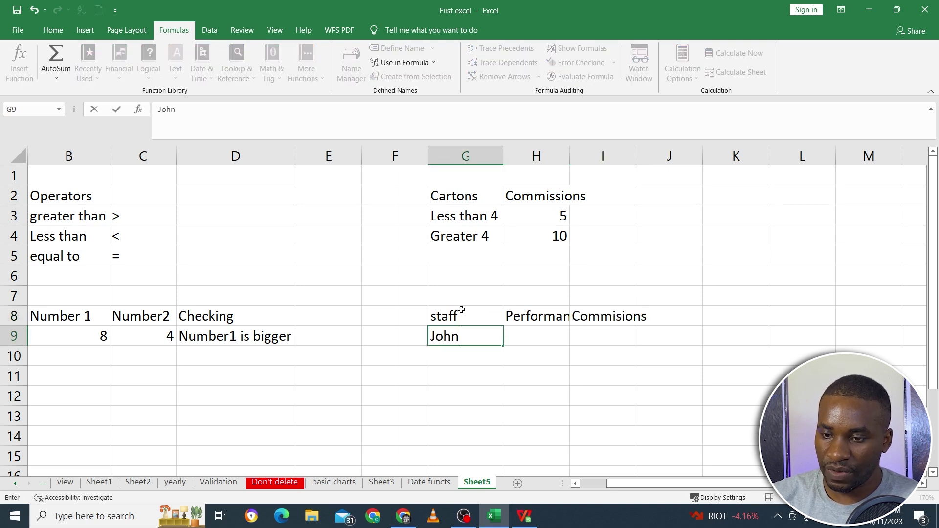
key(Tab)
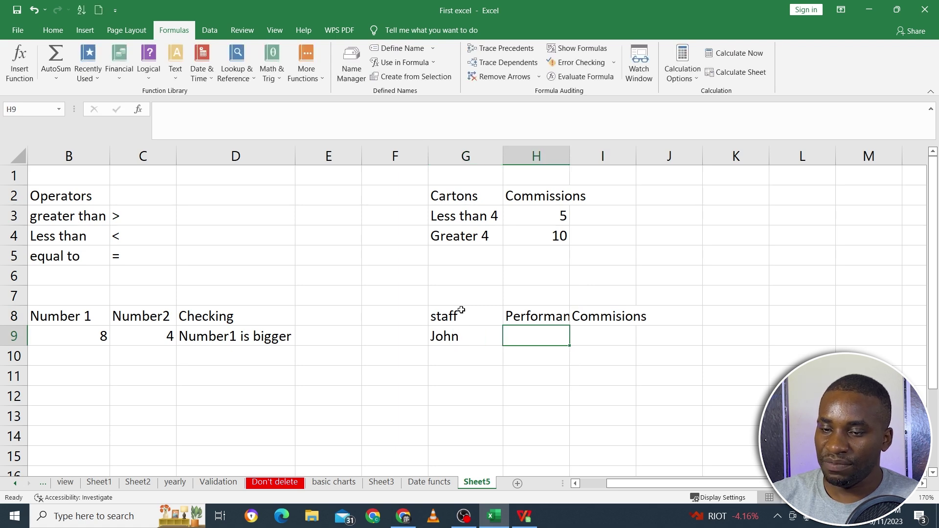
text(4)
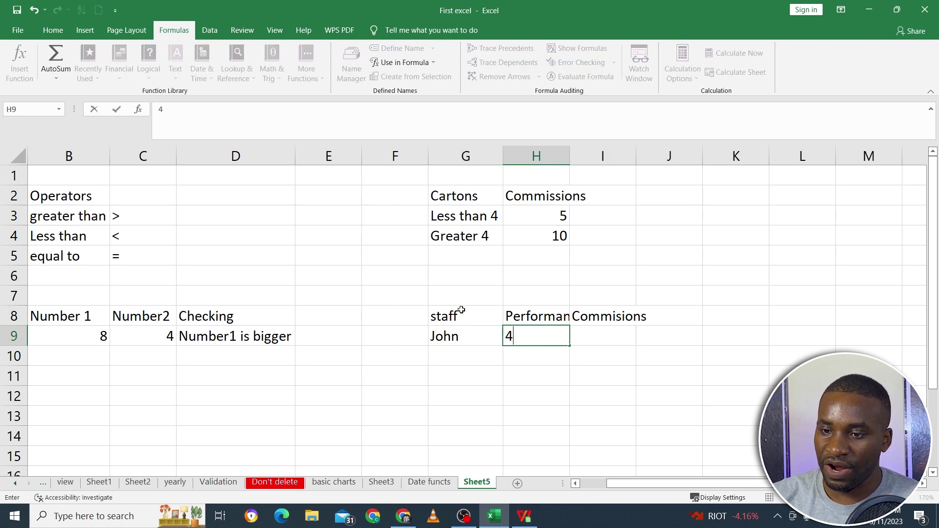
key(BackSpace)
text(3)
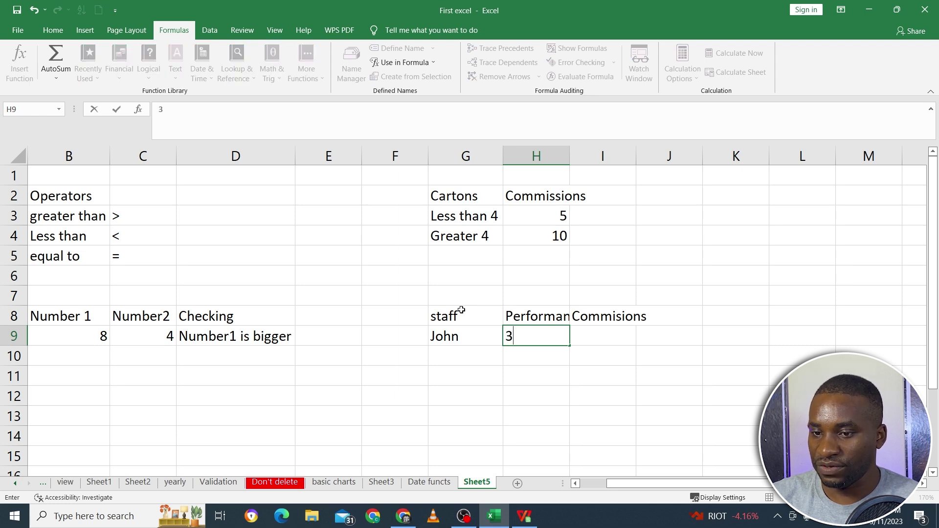
key(Return)
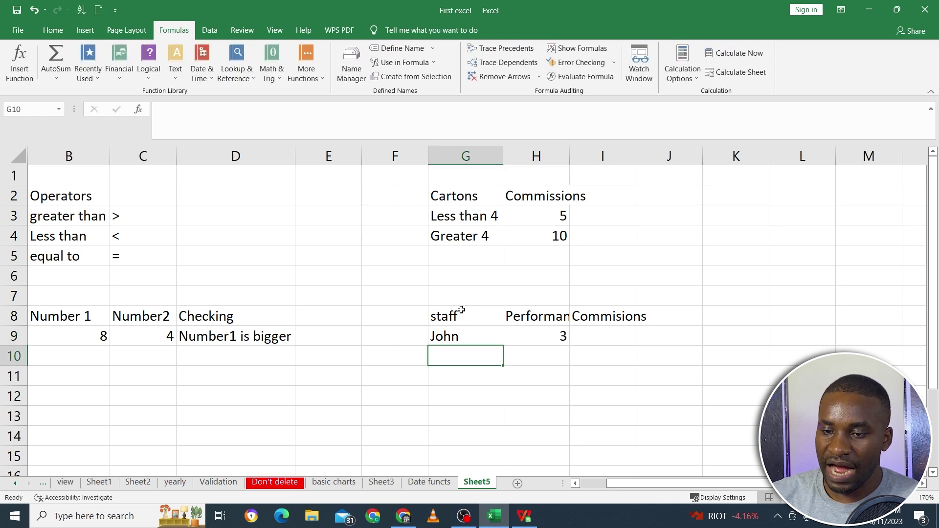
Enter the second staff member's name in G10 and a performance of 8 in H10.
text(Mary)
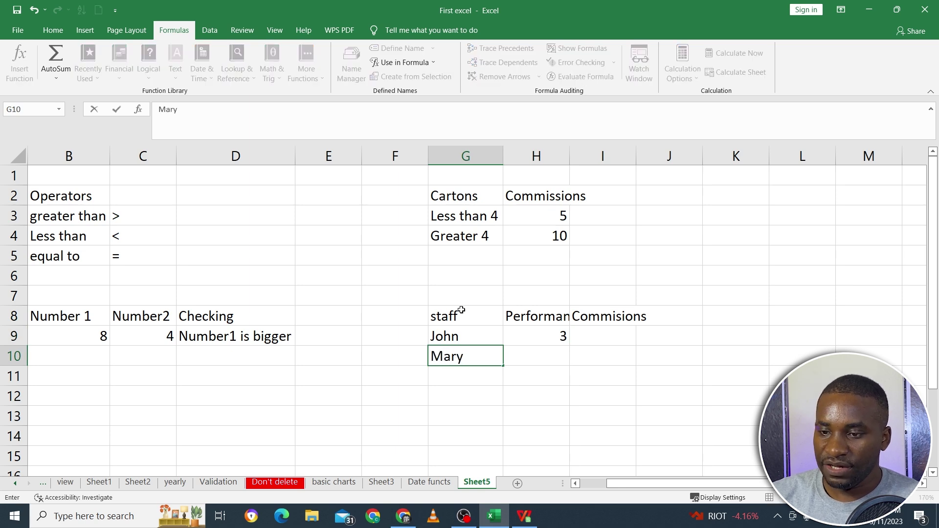
key(Tab)
text(8)
key(Return)
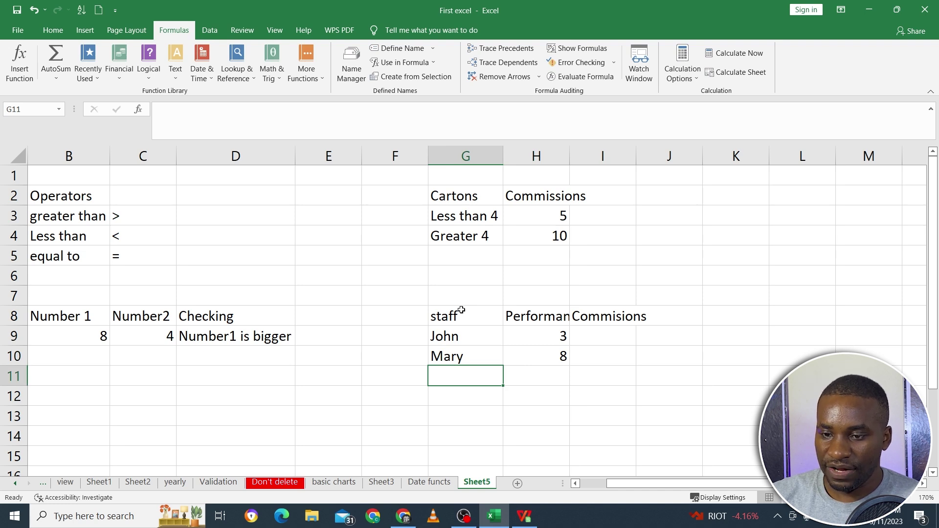
Enter the third staff member's name in G11 and a performance of 2 in H11.
text(Peter)
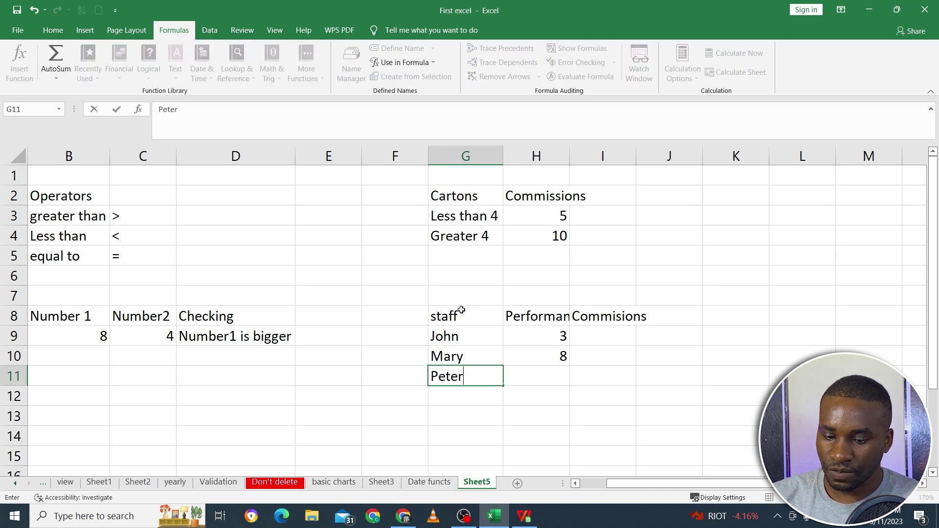
key(Tab)
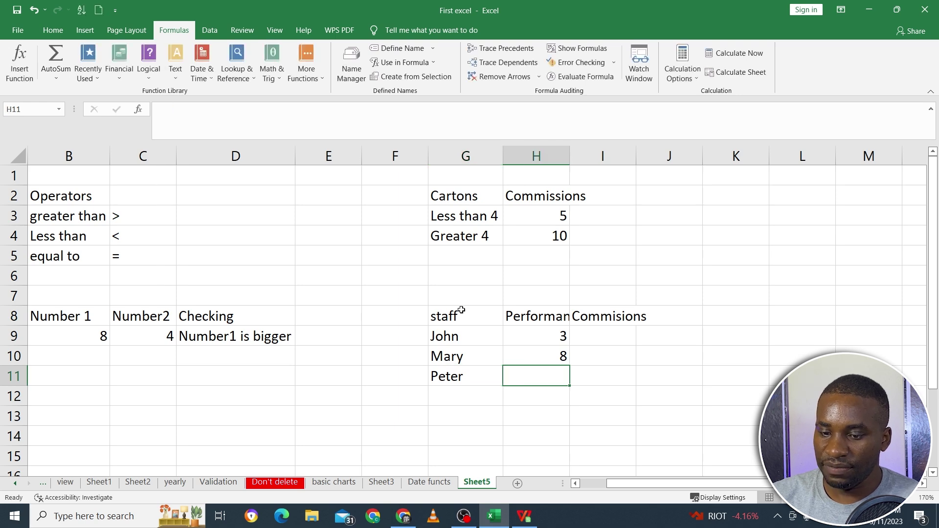
text(2)
key(Return)
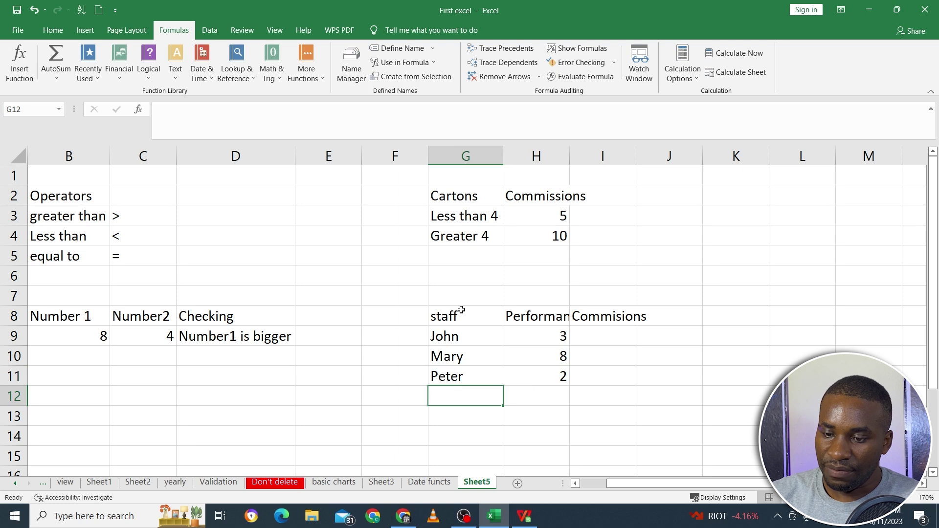
Enter the fourth staff member's name in G12 and a performance of 1 in H12.
text(Mike)
key(Tab)
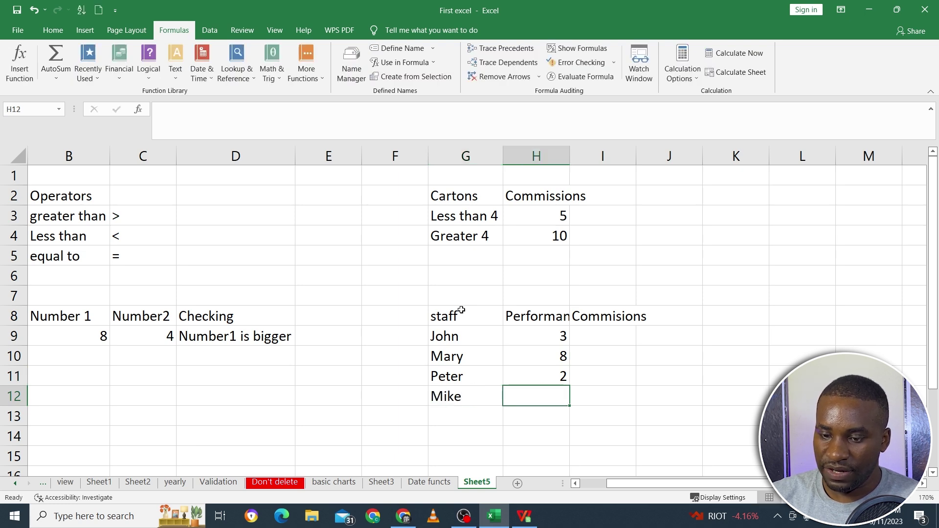
text(1)
key(Return)
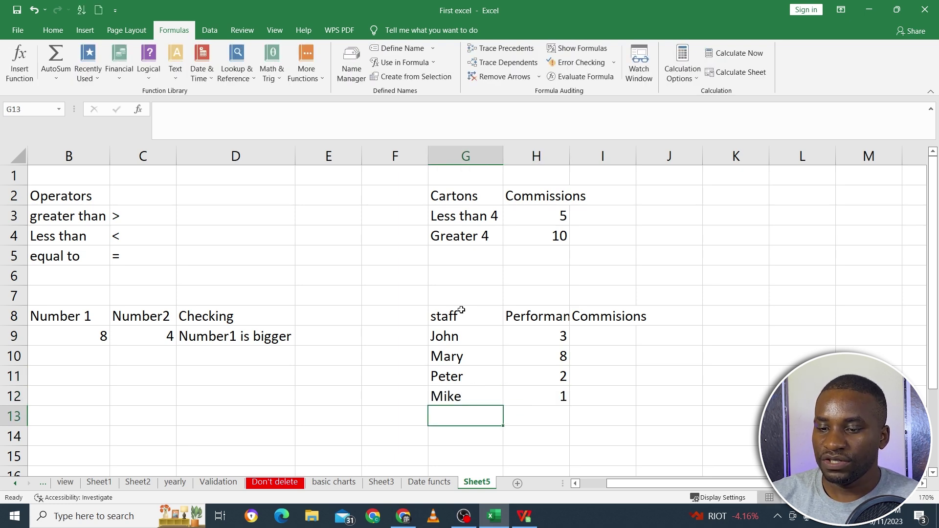
Enter the formula =IF(H9<4,5,10) in I9 to calculate the first staff member's commission.
click(596, 331)
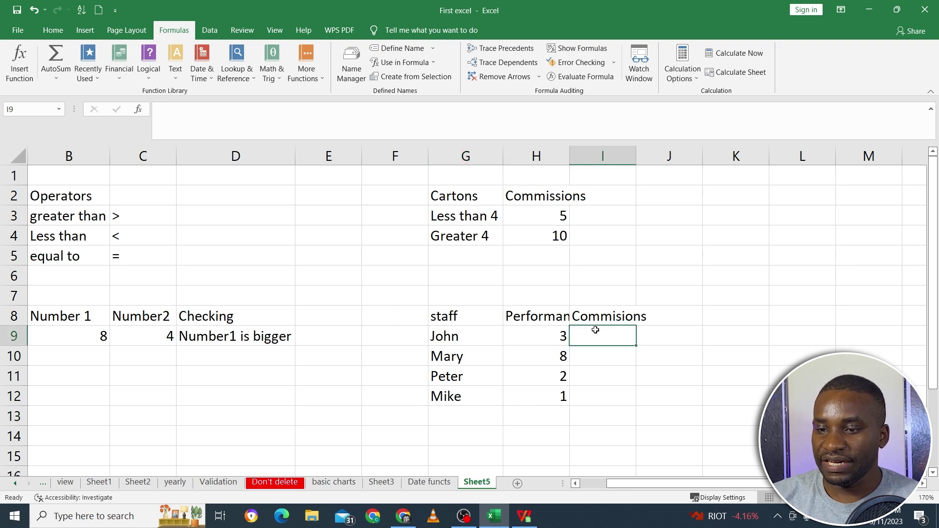
text(=if)
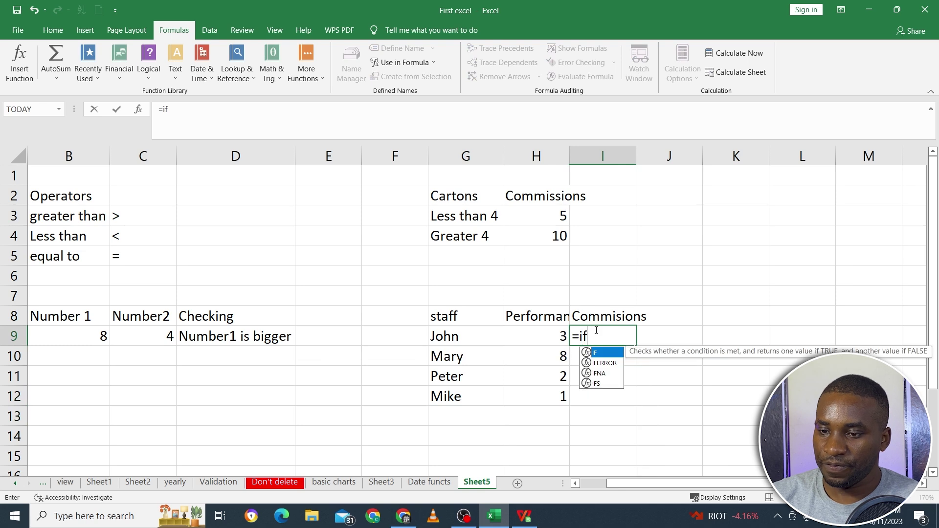
double_click(598, 355)
click(538, 329)
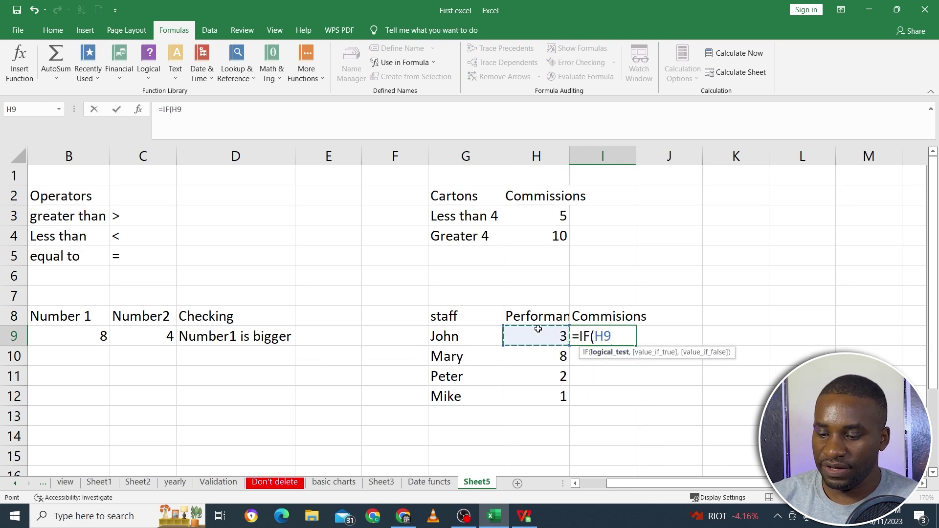
text(,)
key(BackSpace)
text(<)
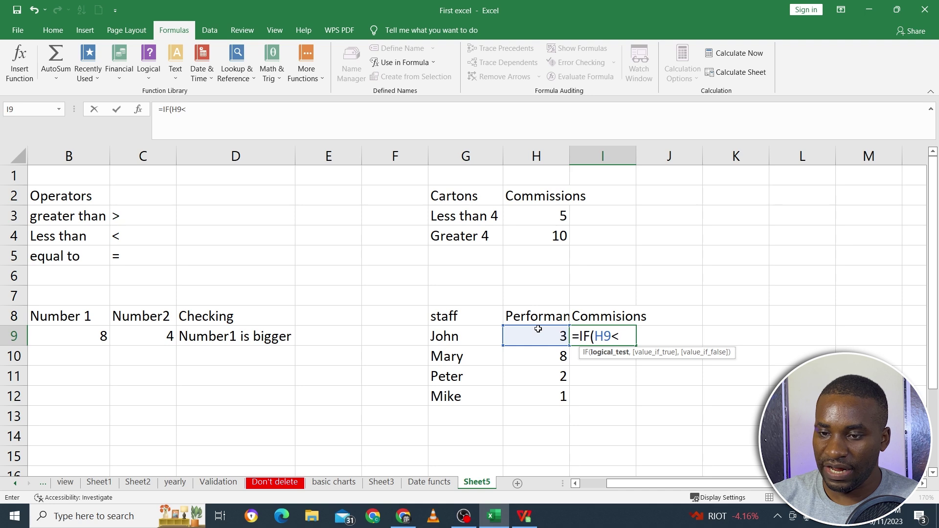
text(4)
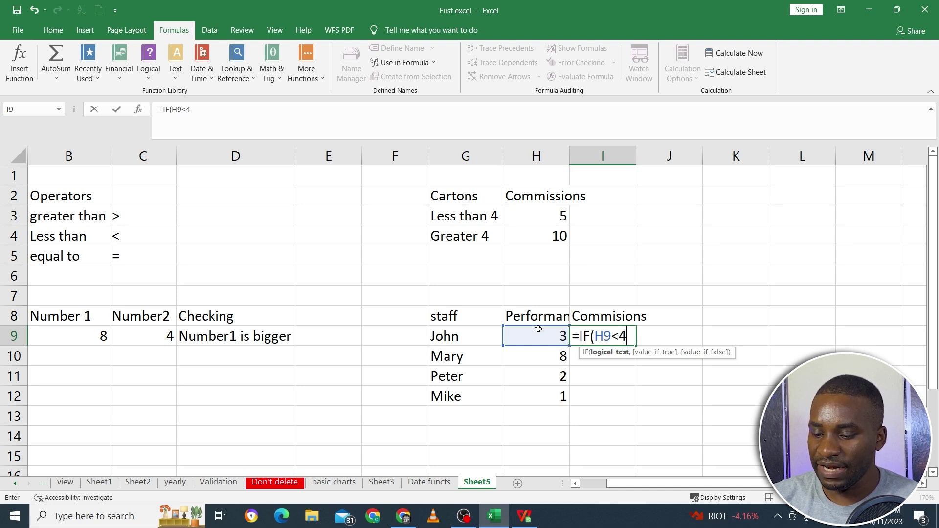
text(,)
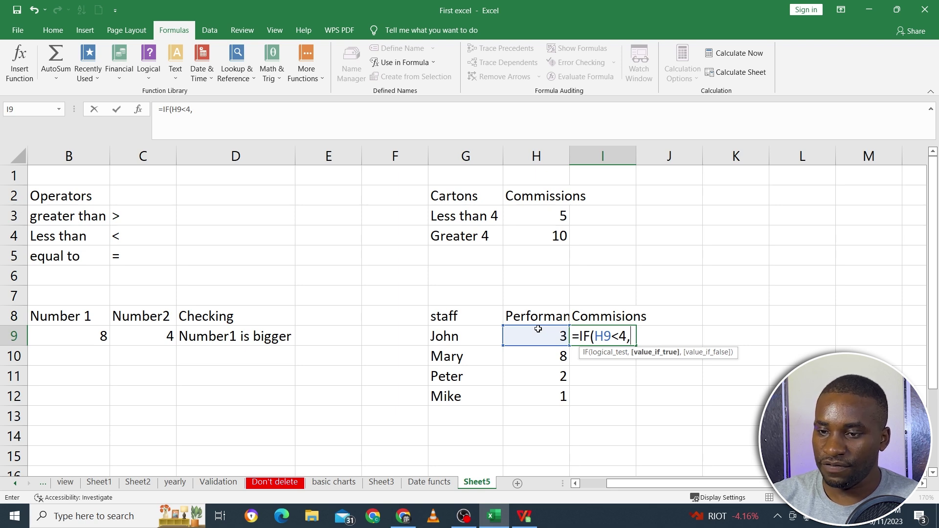
text(5)
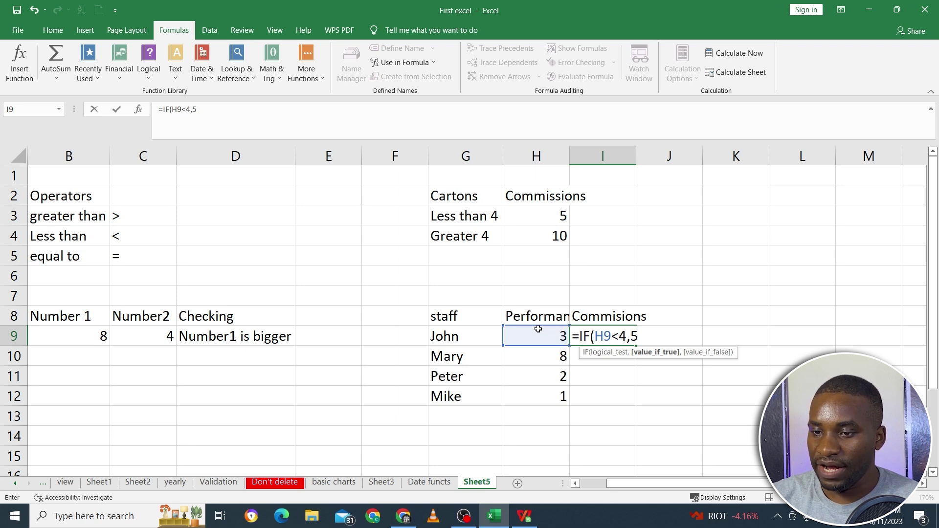
text(,10)
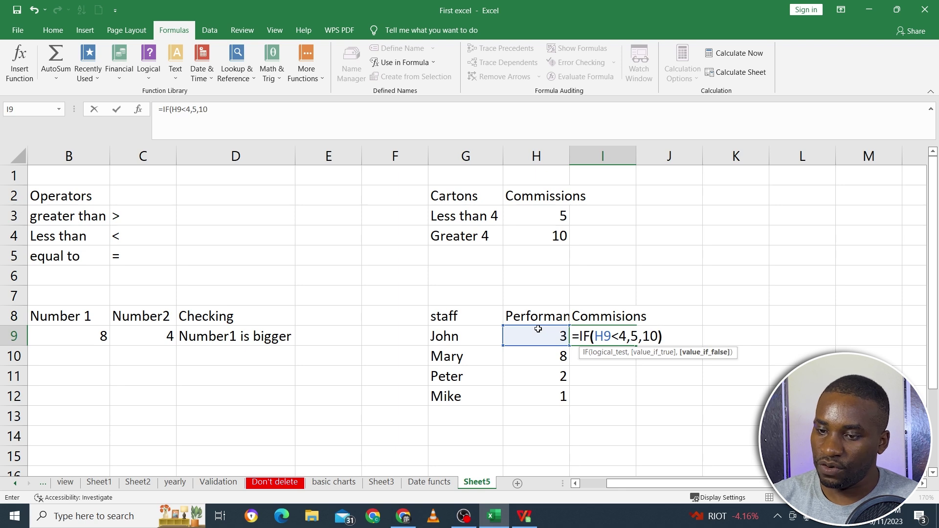
text())
key(Return)
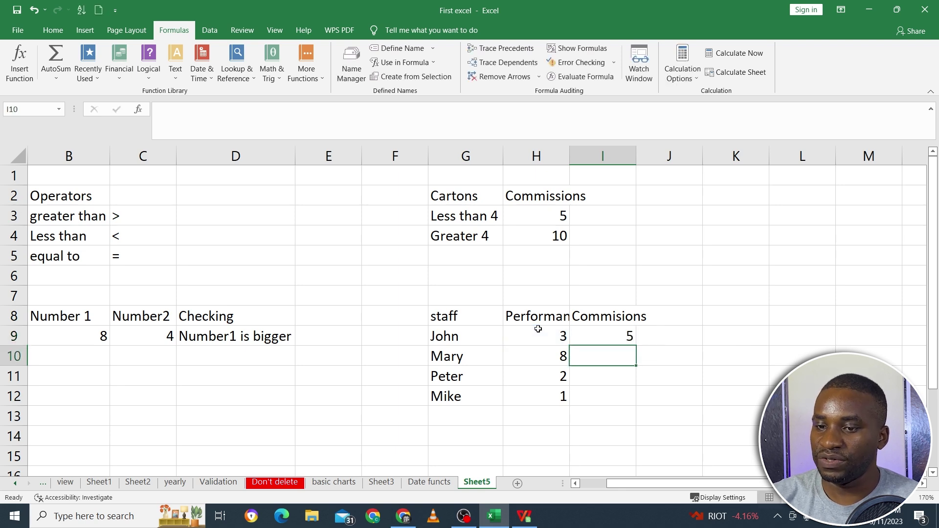
Fill the commission formula from I9 down to I12.
click(577, 336)
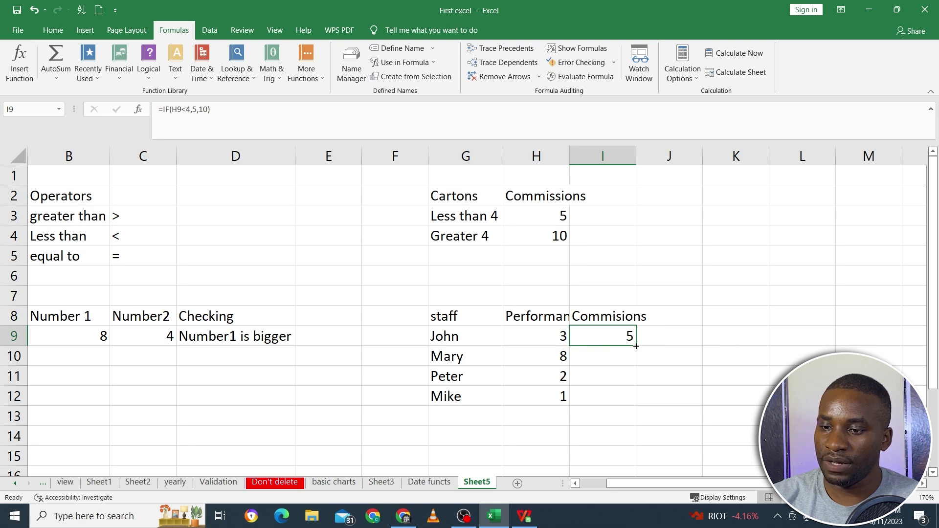
drag(639, 347, 638, 404)
click(621, 343)
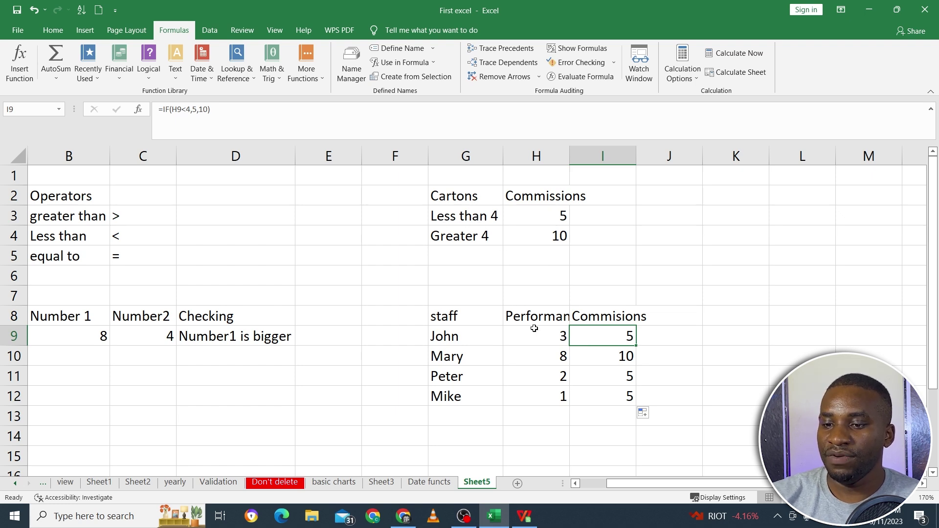
Check the performances and calculated commissions in rows 10 to 12 against the carton rates.
click(550, 360)
click(603, 359)
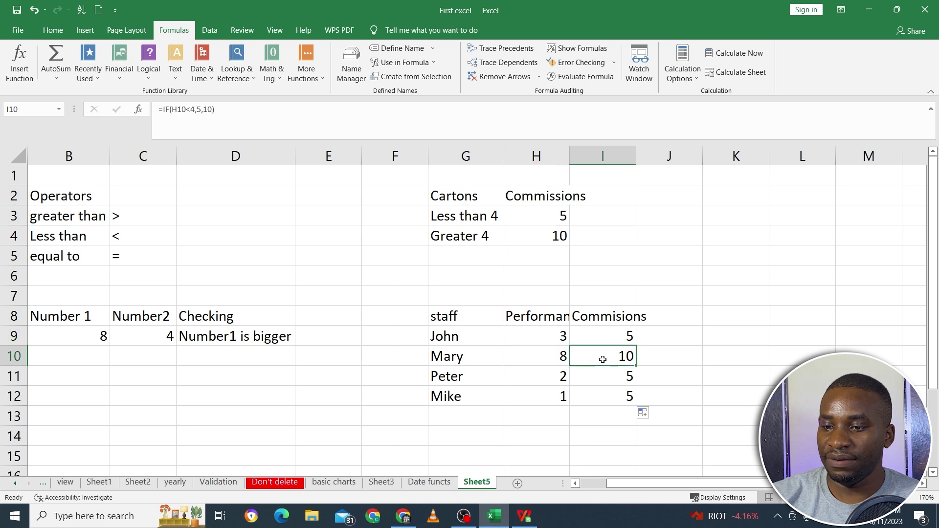
click(558, 357)
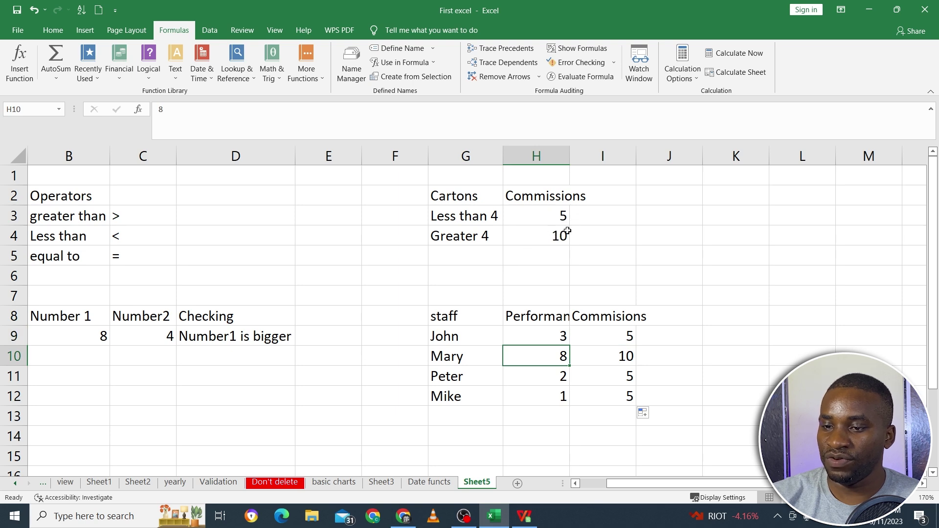
click(545, 379)
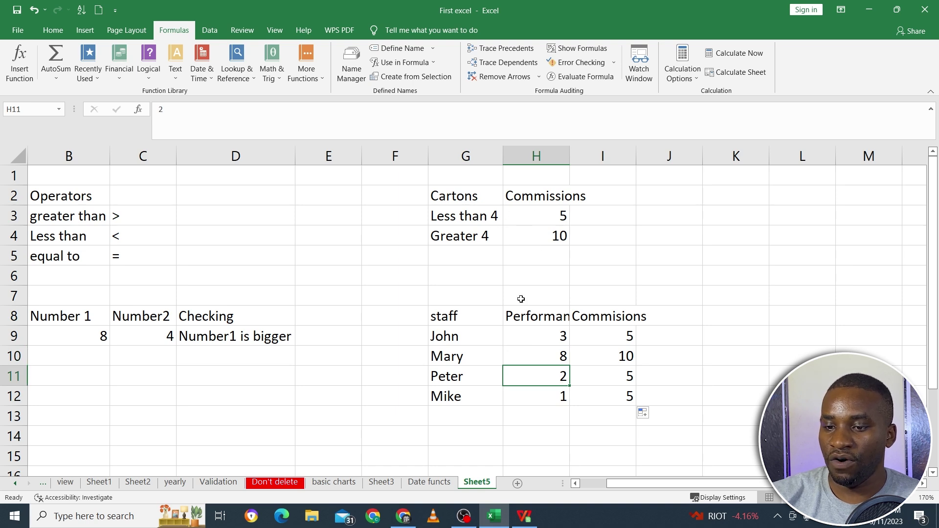
click(607, 379)
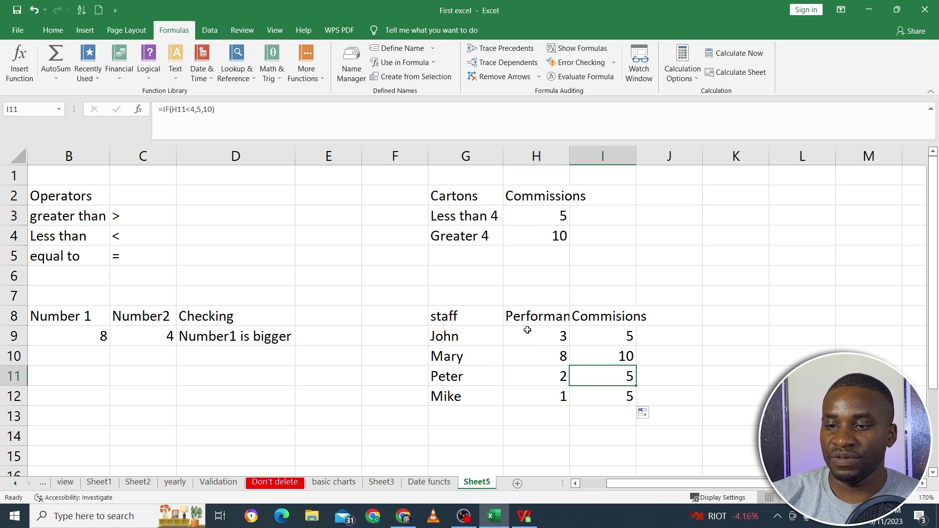
click(478, 392)
click(580, 398)
click(530, 397)
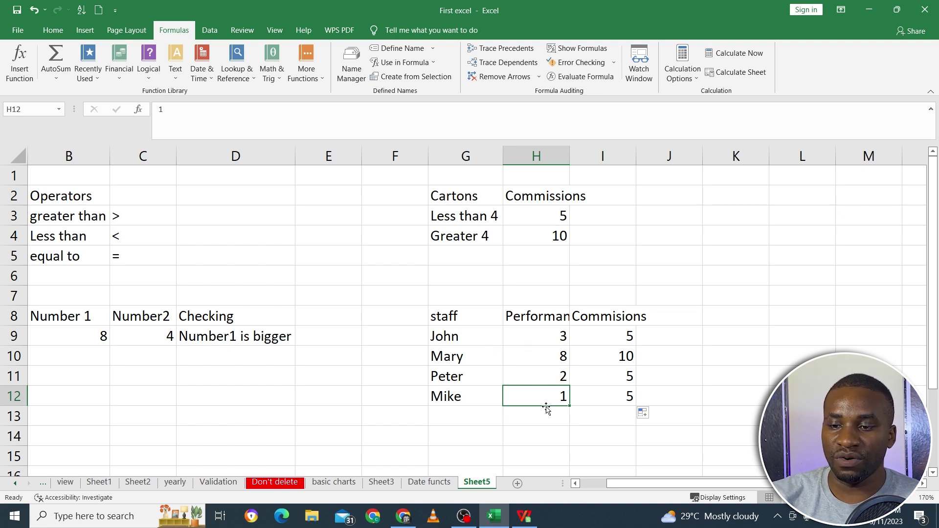
click(543, 428)
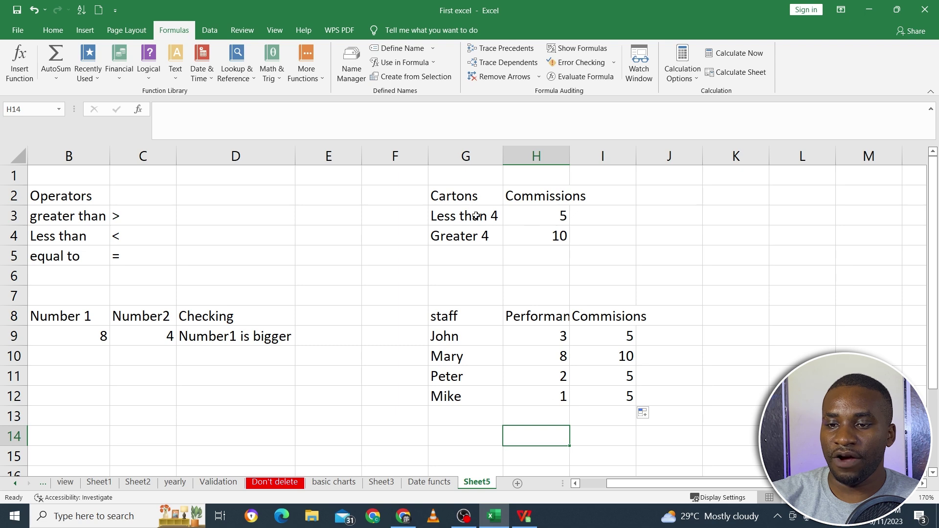
Add a third carton condition labelled "Equal 4" in G5.
click(457, 218)
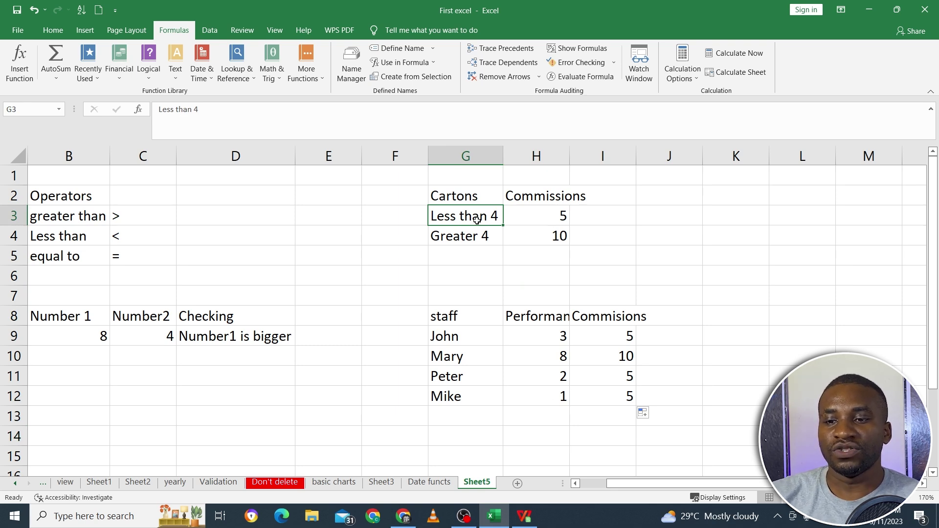
click(470, 252)
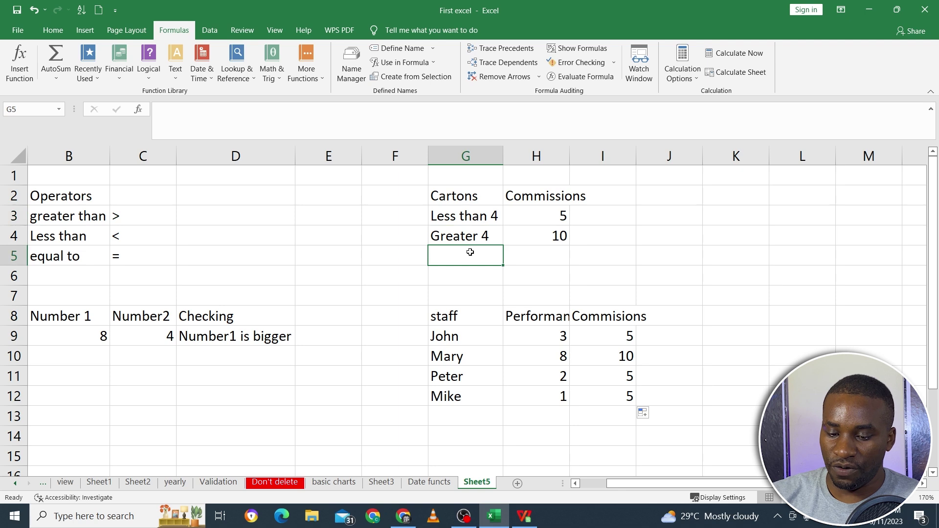
text(Equal )
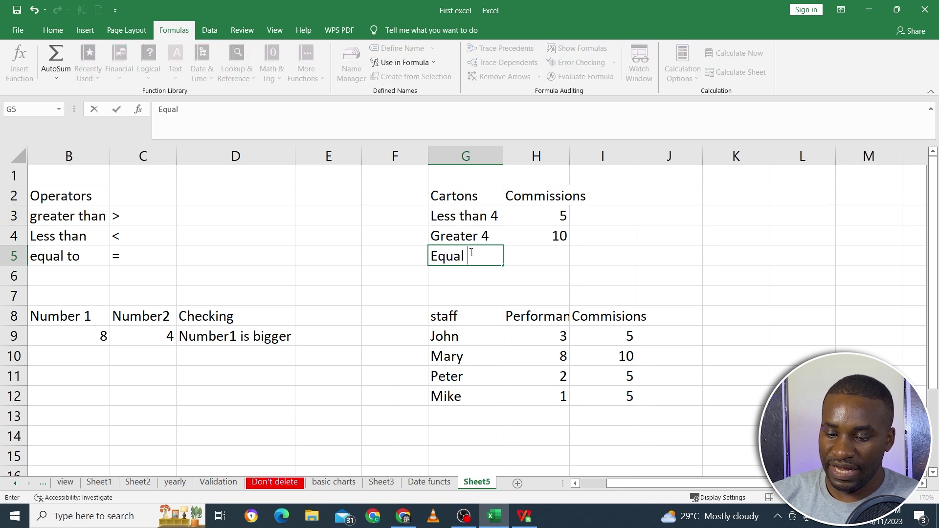
text(4)
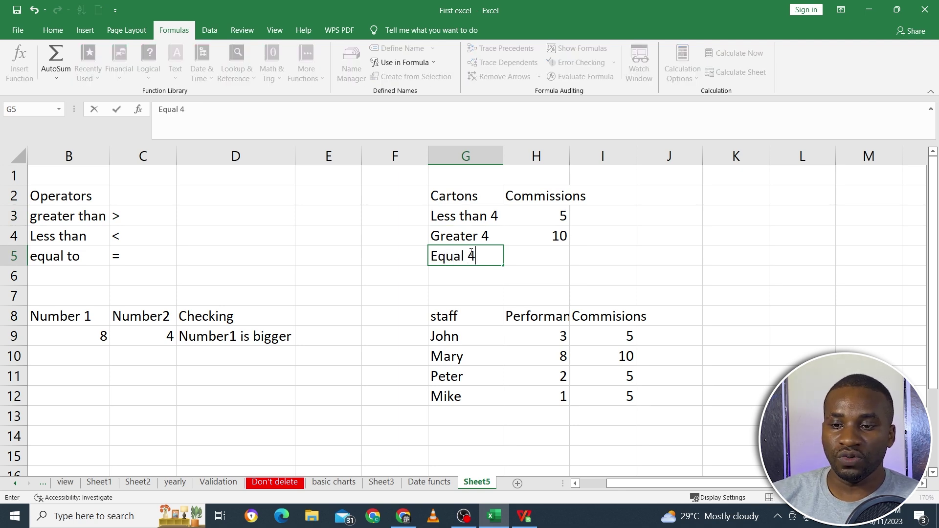
Change the first carton condition in G3 to "0 to 3".
click(474, 216)
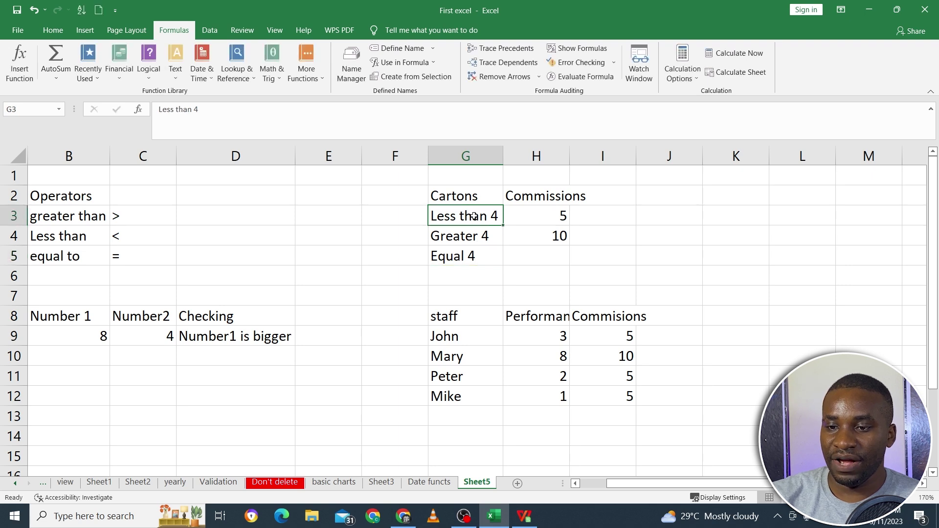
text(0)
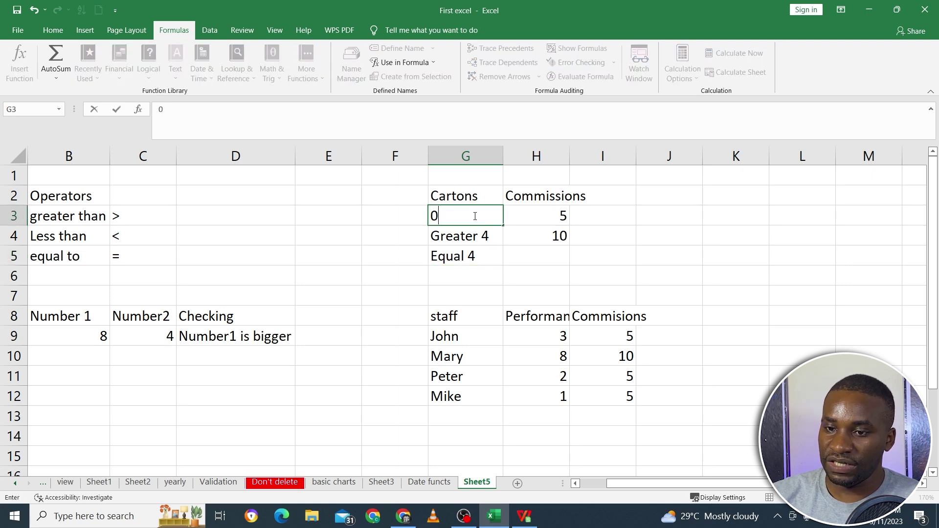
text( to 3)
click(534, 216)
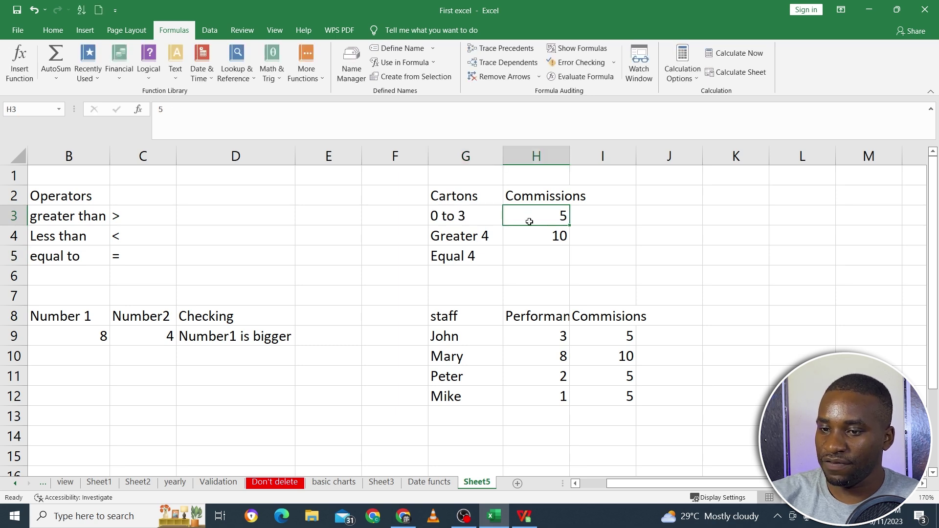
Move the "Equal 4" row above the "Greater 4" row and change its label in G4 to 4.
drag(477, 237, 528, 228)
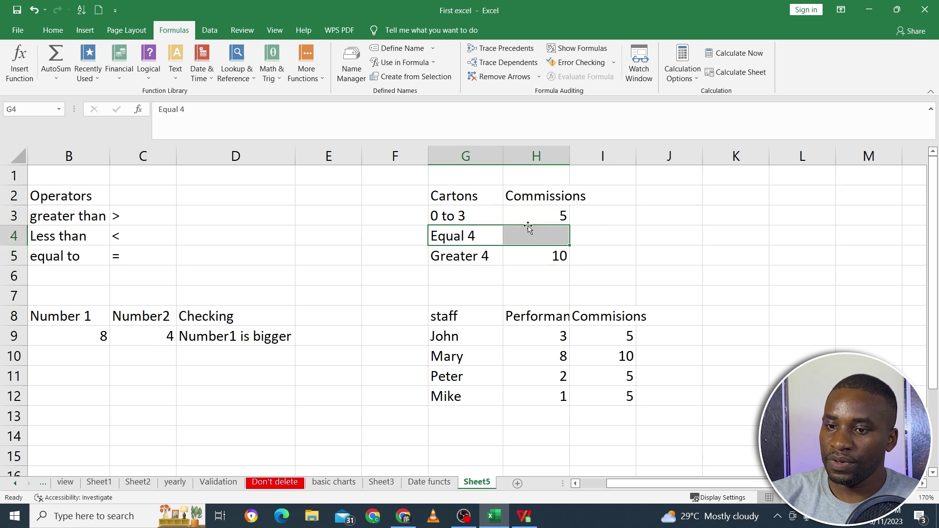
click(478, 237)
double_click(478, 237)
key(BackSpace)
key(BackSpace)
key(BackSpace)
key(BackSpace)
key(BackSpace)
key(BackSpace)
key(BackSpace)
text(4)
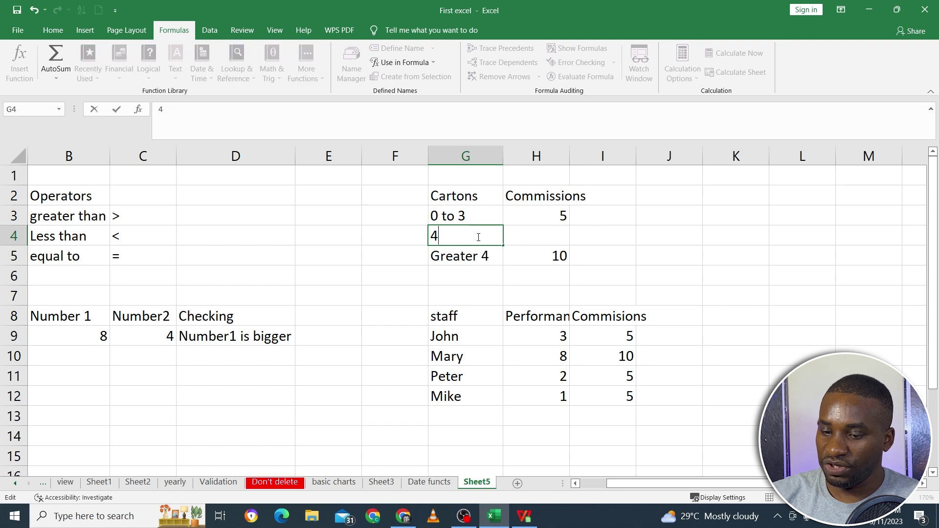
Set the commission for 4 cartons in H4 to 8.
click(540, 244)
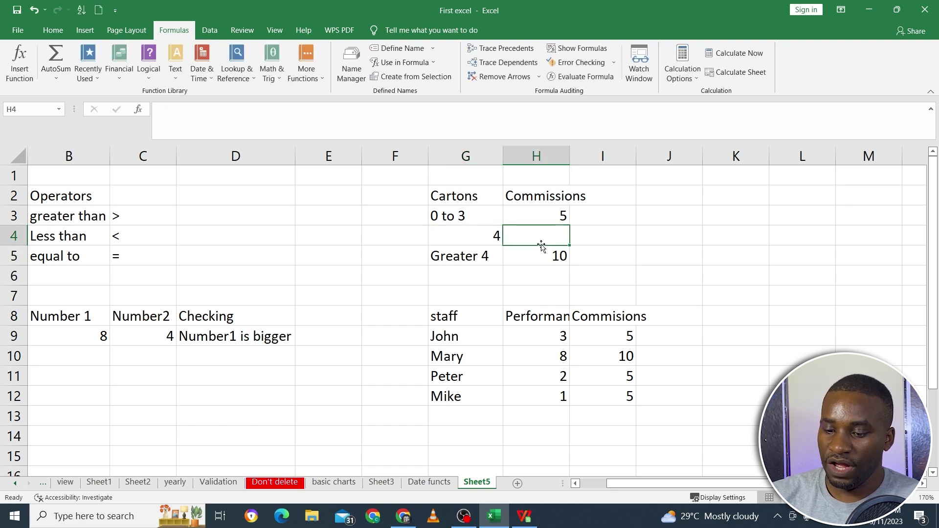
text(8)
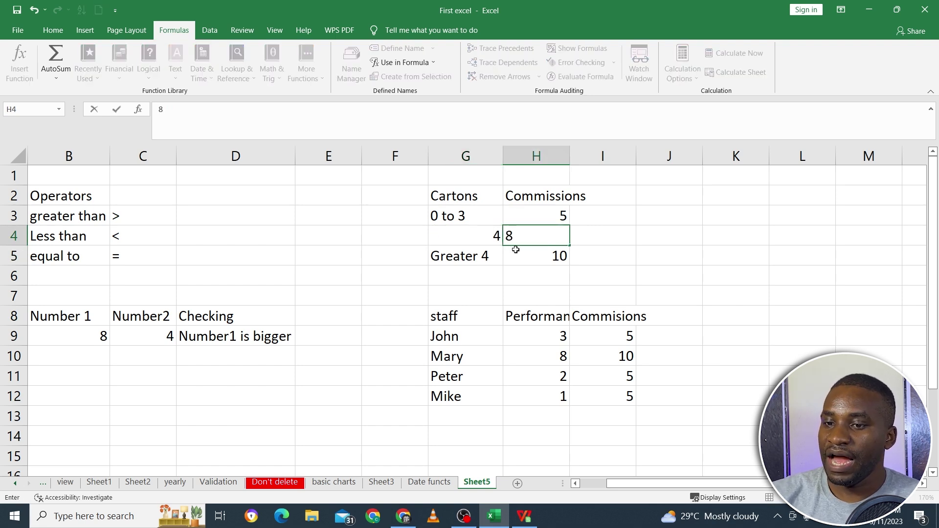
click(480, 253)
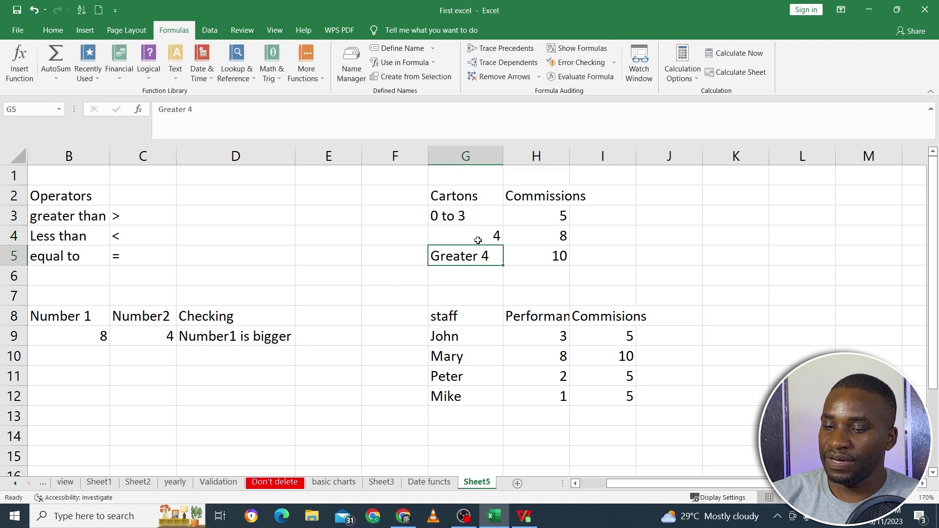
click(478, 238)
click(477, 196)
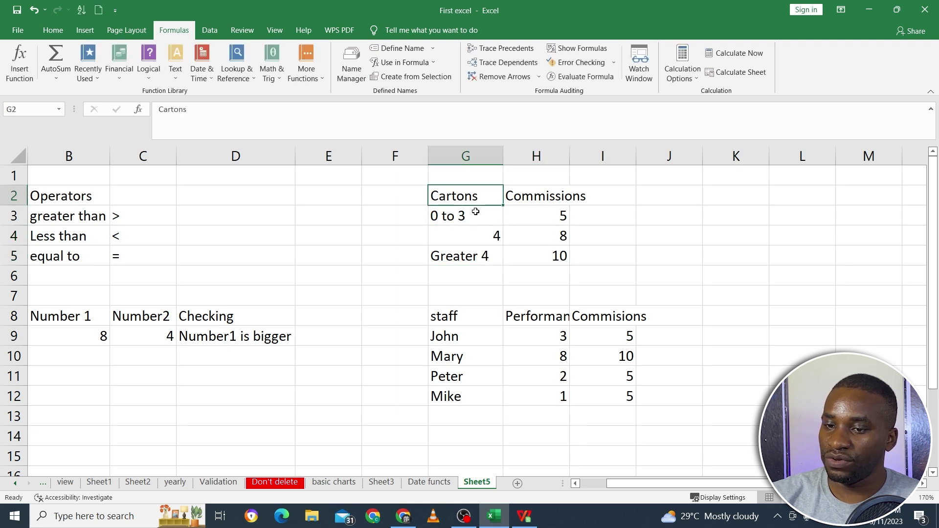
Change the first carton condition label in G3 to "0 to 3 cartons".
double_click(476, 212)
text(b)
key(BackSpace)
text(cartons)
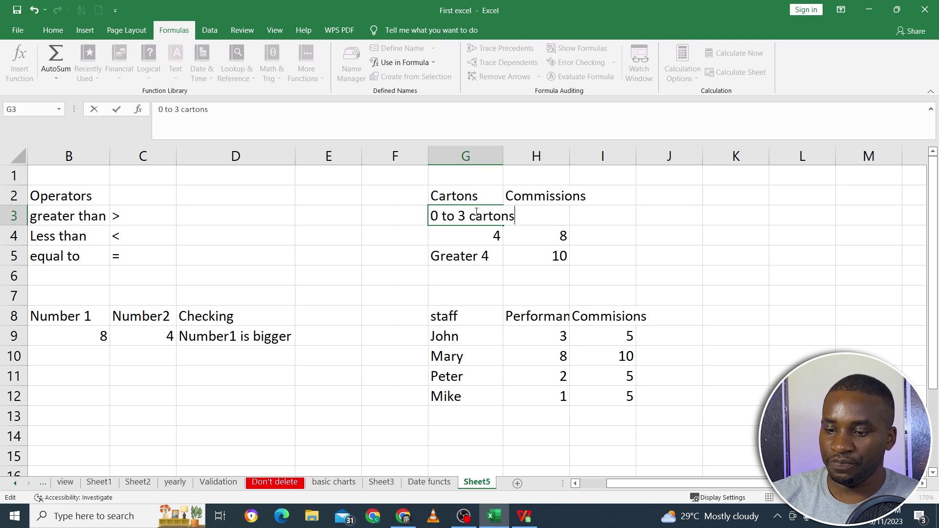
click(472, 262)
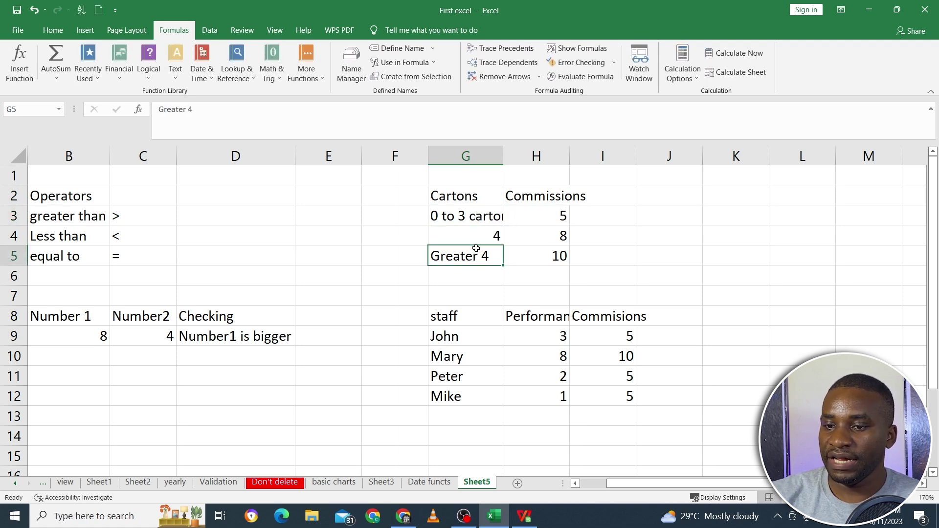
Change the second carton condition label in G4 to "4 cartons".
double_click(500, 236)
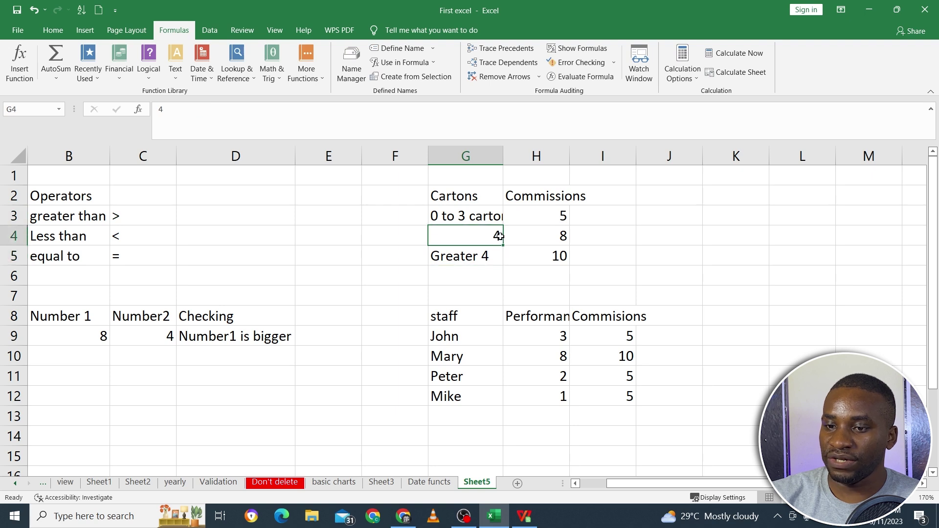
text(cartons)
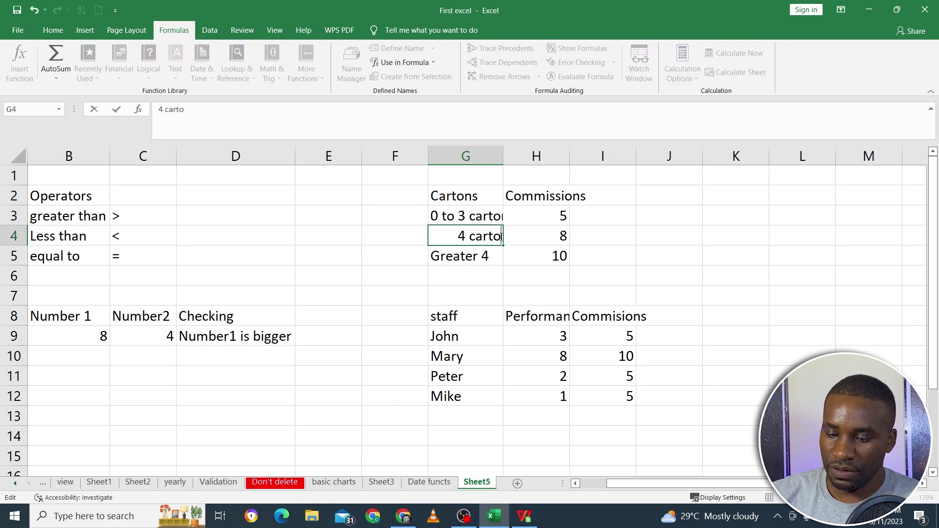
key(Return)
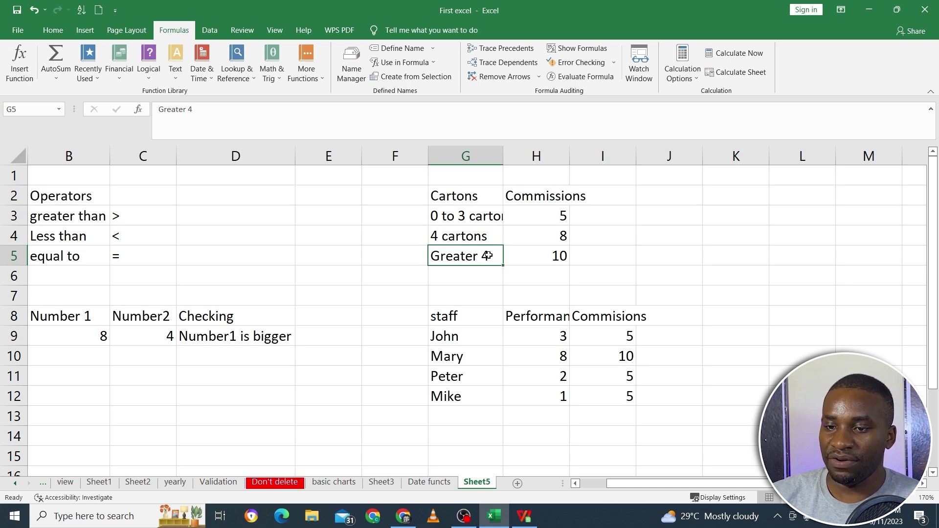
Replace the third condition label in G5 with "Above 4 cartons" and autofit column G to its contents.
key(BackSpace)
text(Above 4 cartons)
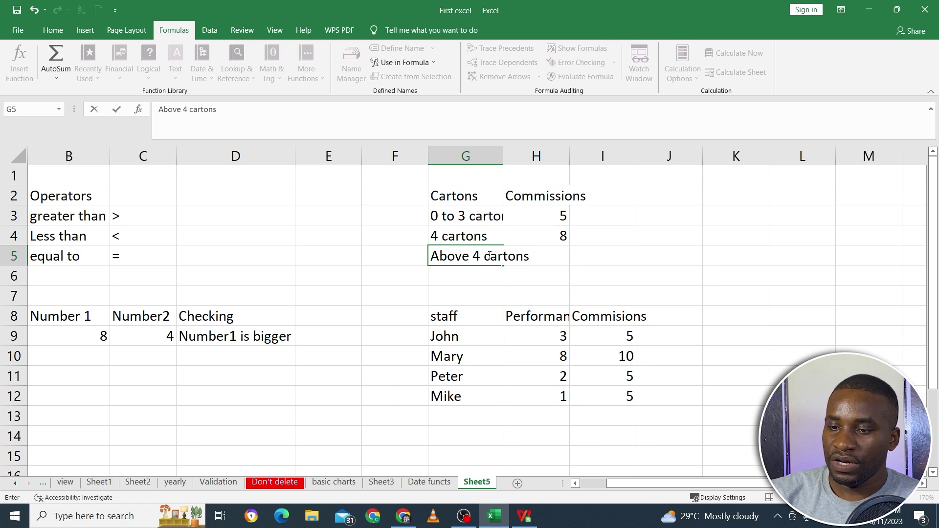
click(535, 288)
double_click(504, 162)
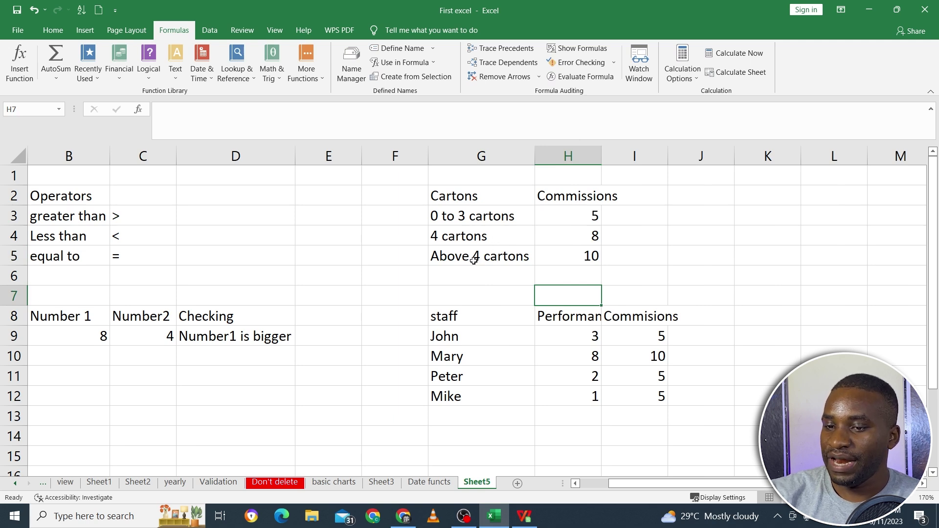
Set the last staff member's performance in H12 to 4.
click(633, 340)
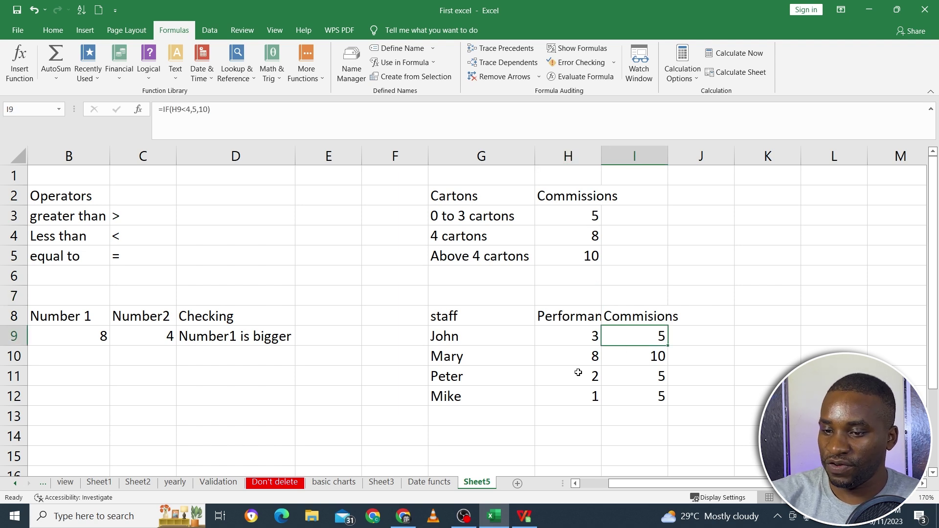
click(571, 398)
text(4)
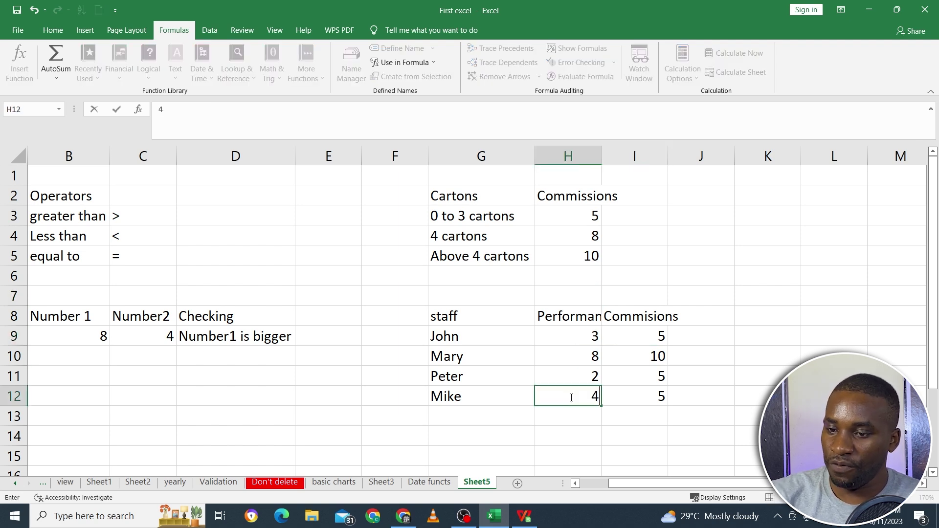
click(556, 437)
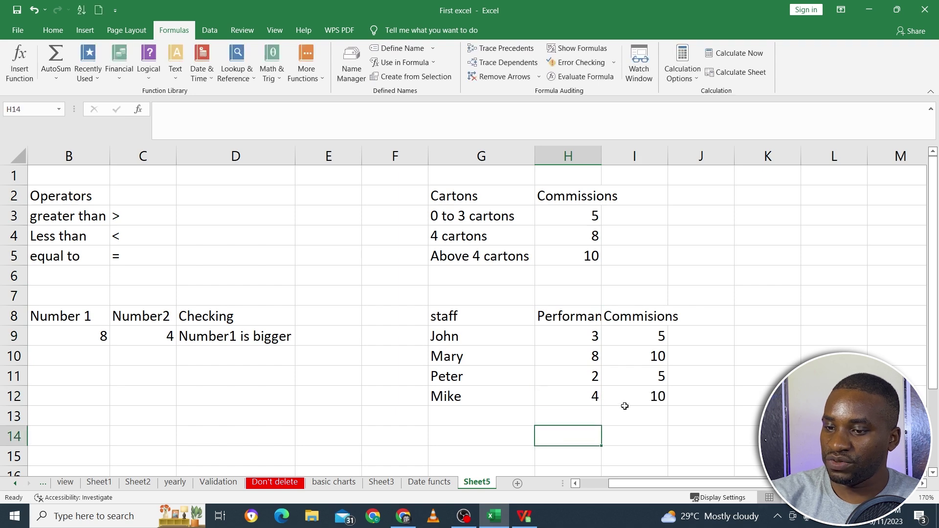
In the I9 commission formula, replace the value-if-false 10 with a nested IF that tests H9=4.
click(619, 336)
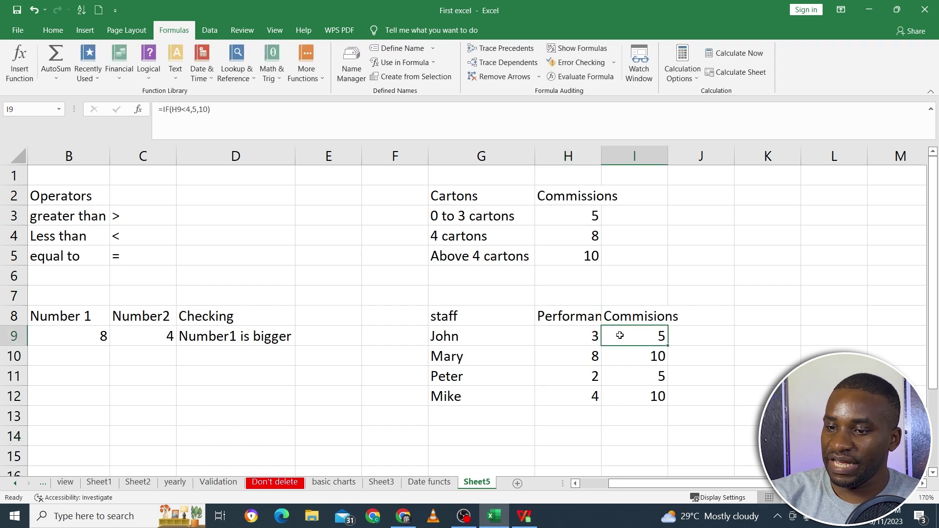
click(190, 109)
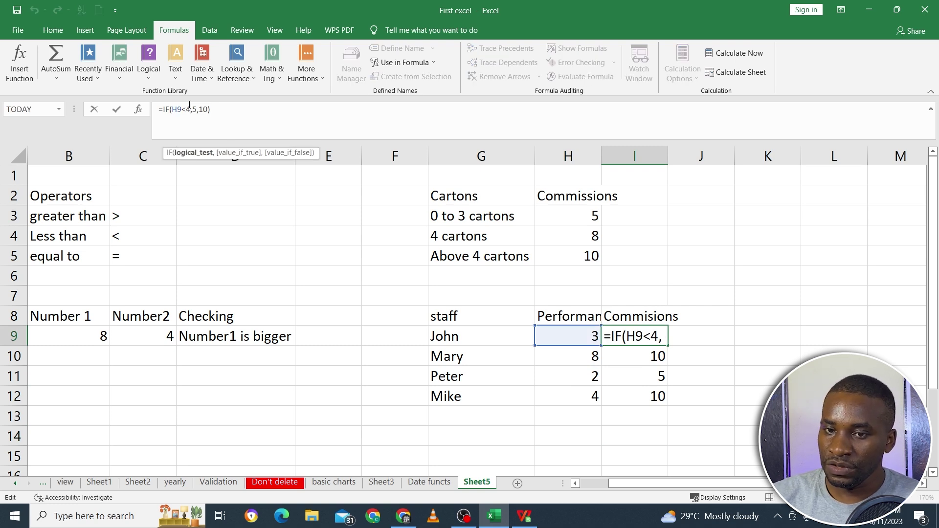
key(BackSpace)
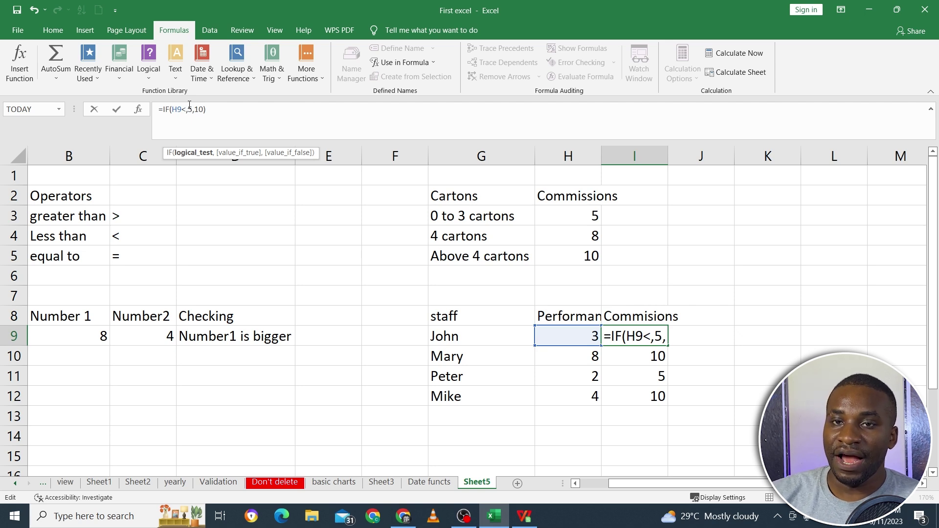
text(4)
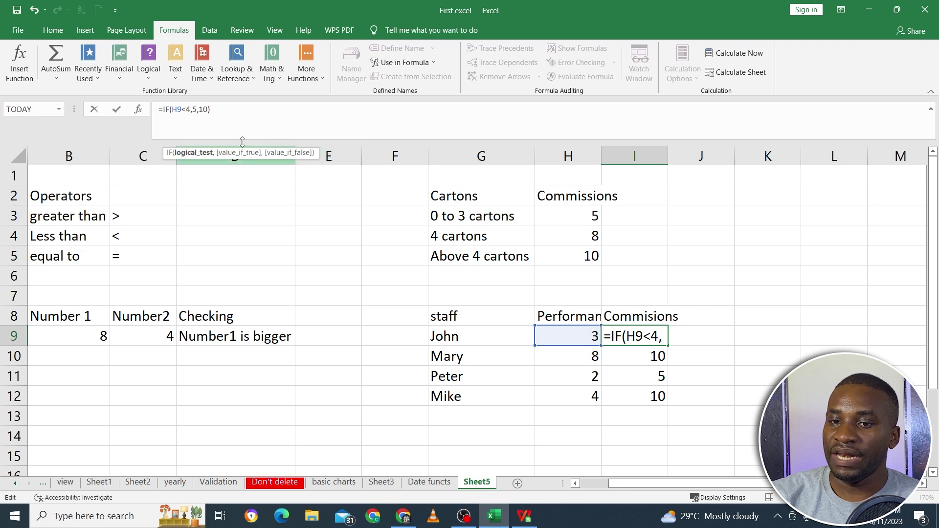
click(207, 108)
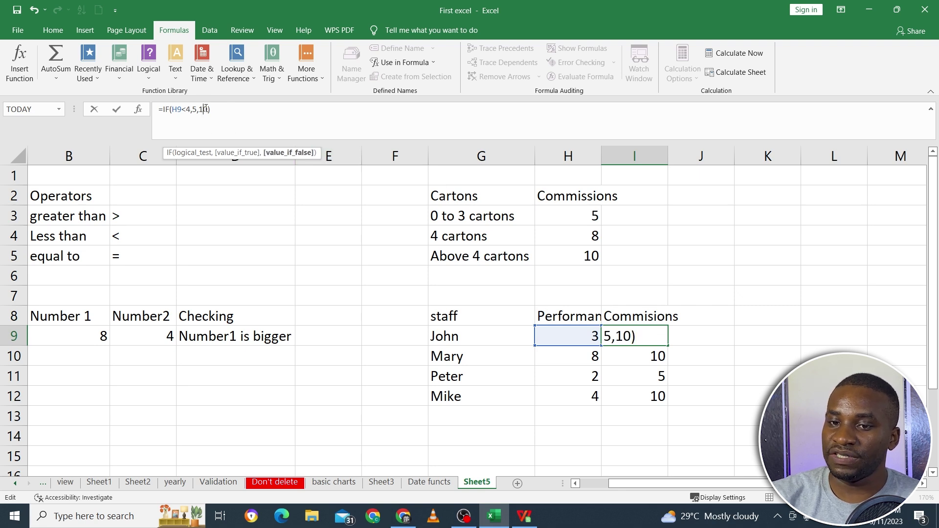
key(BackSpace)
key(BackSpace)
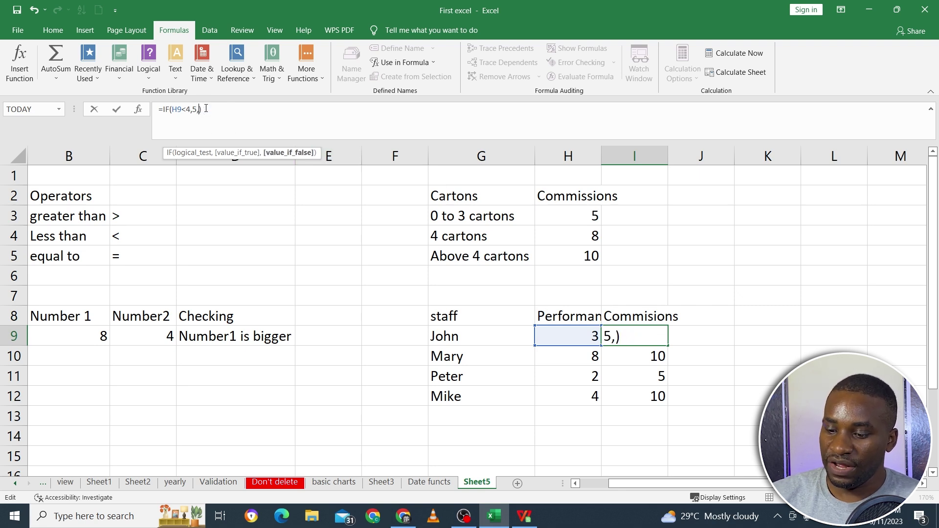
text(if)
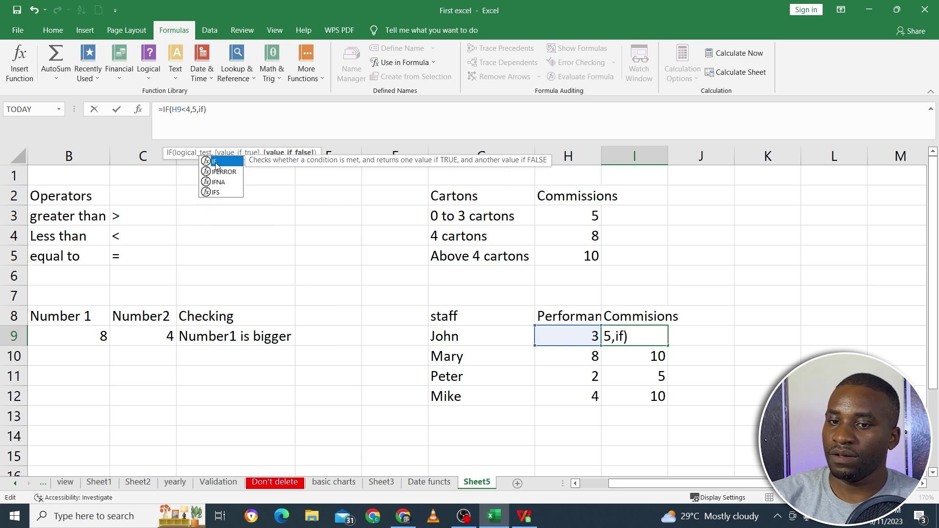
double_click(222, 165)
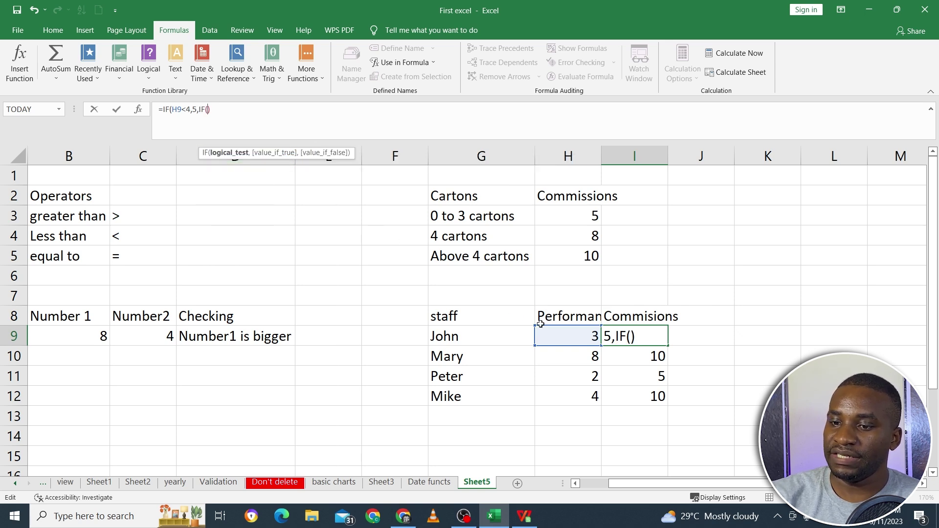
click(559, 333)
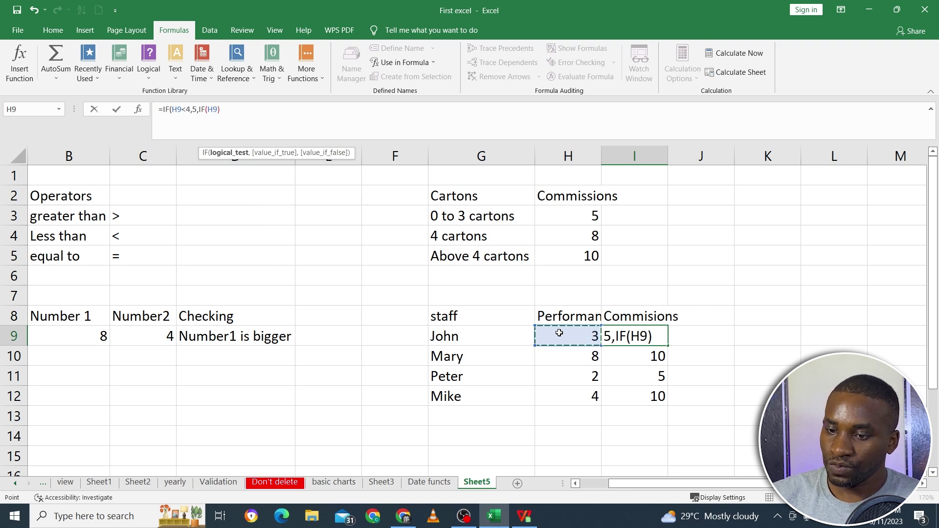
text(=4)
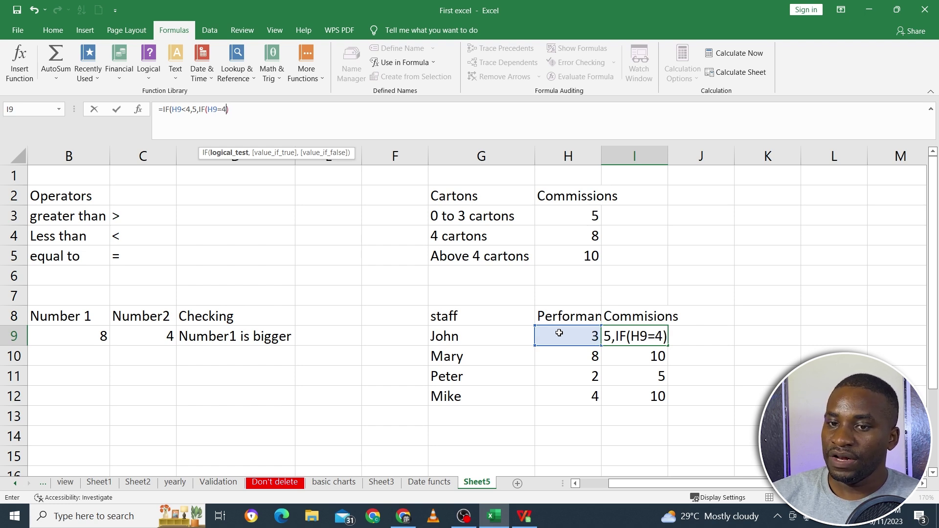
Complete the nested IF in I9 to return H4 when true and 10 when false, accepting the suggested bracket correction.
text(,)
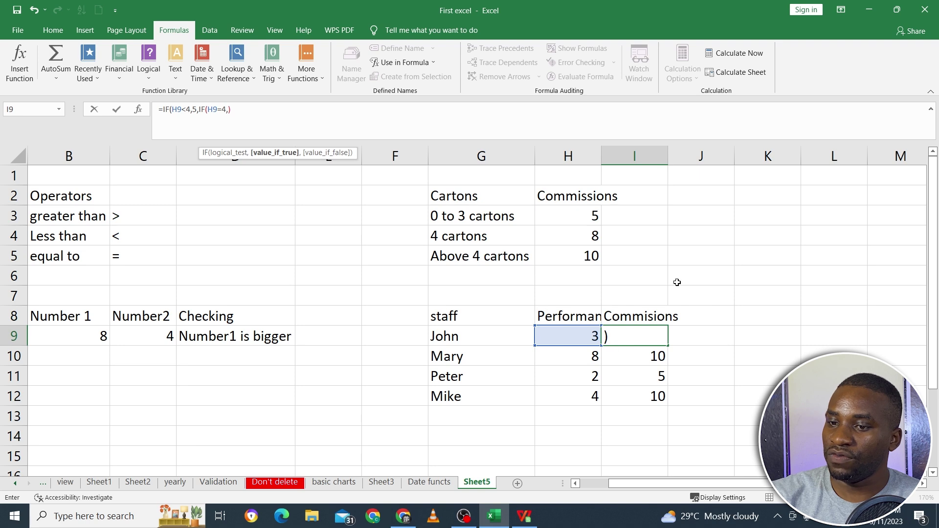
click(588, 236)
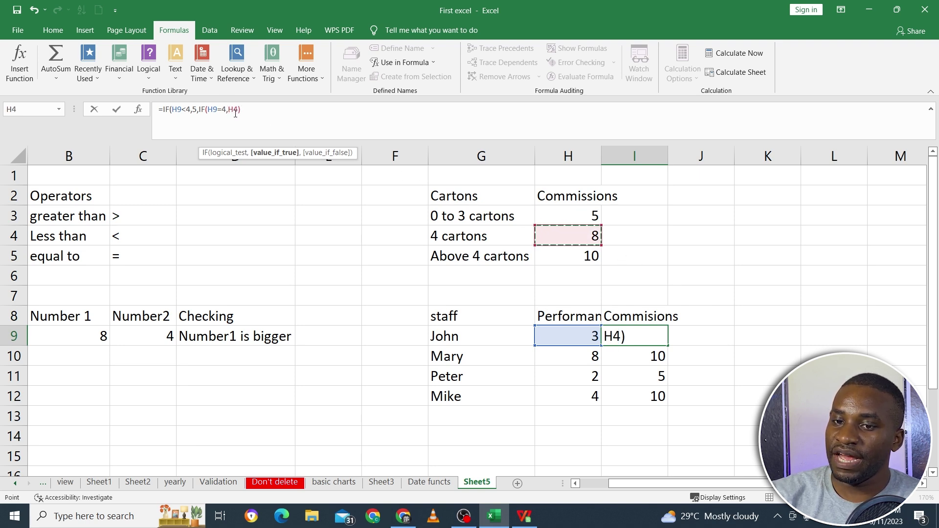
text(,)
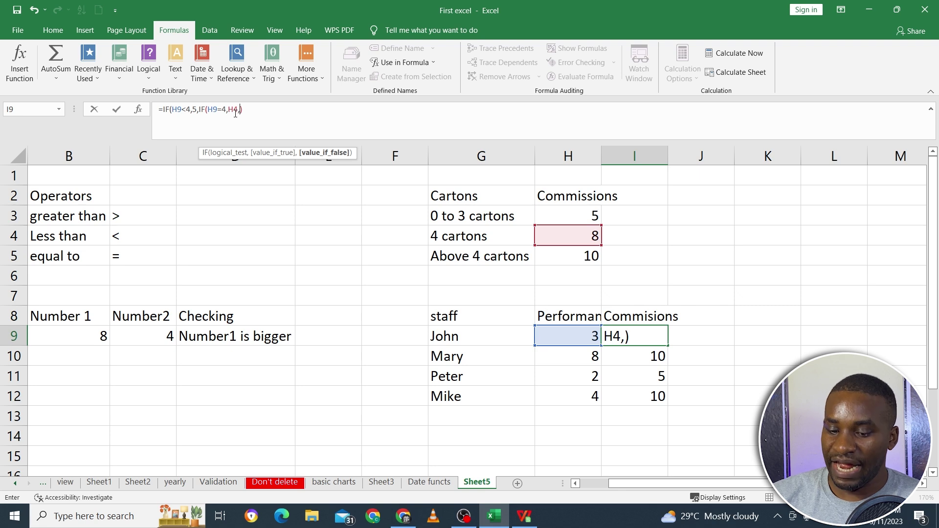
text(10)
key(Return)
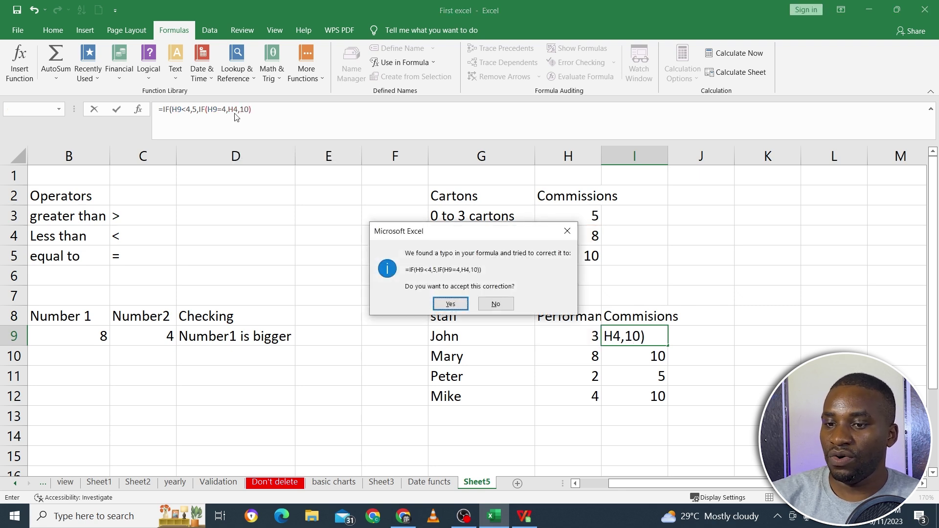
click(450, 311)
Review the nested IF formula in I9 and fill it down through I12 for the remaining staff.
click(608, 337)
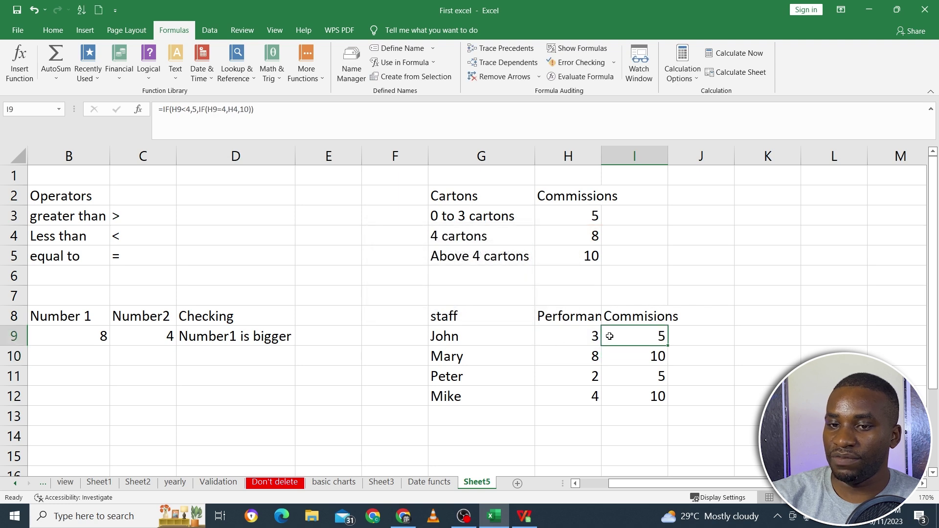
click(190, 109)
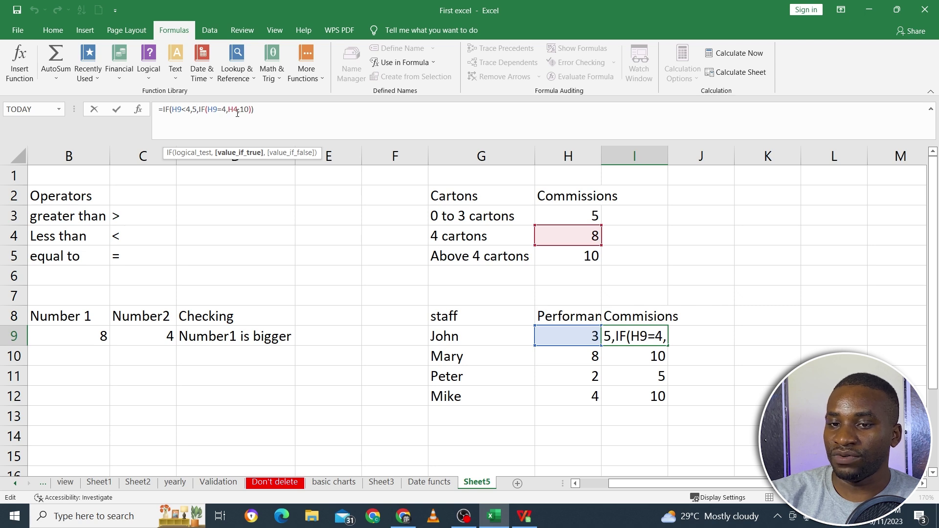
click(219, 110)
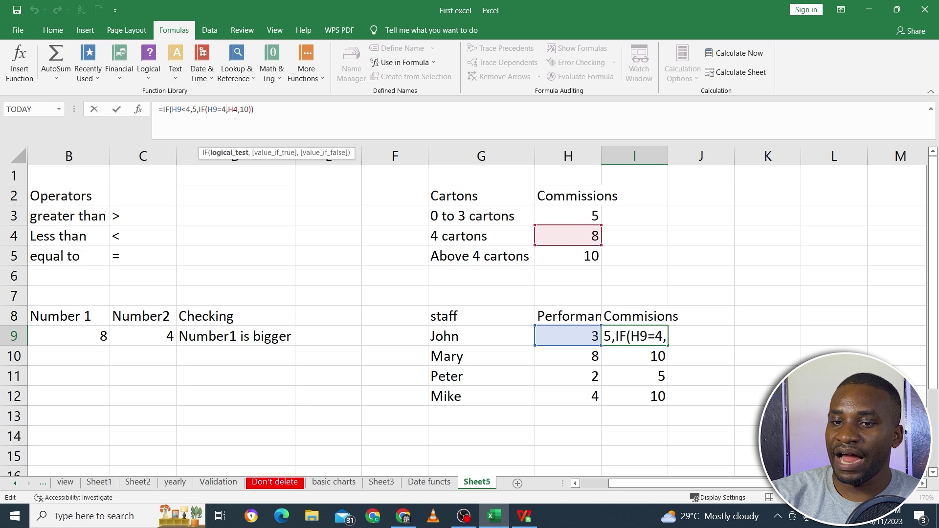
key(Return)
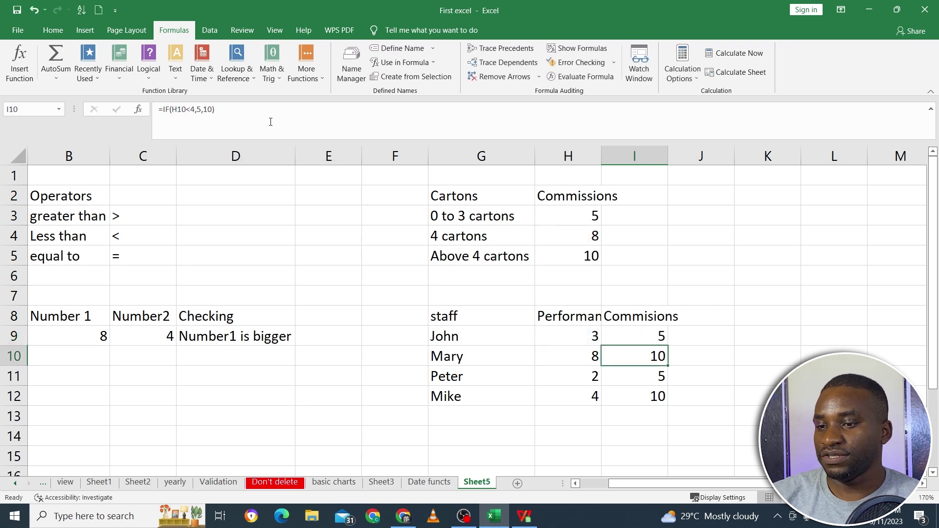
click(652, 331)
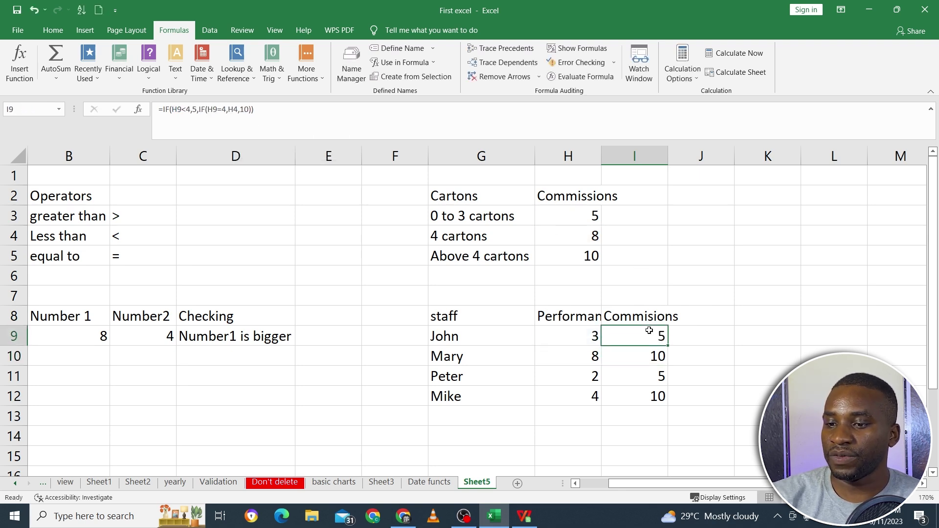
drag(668, 344, 656, 398)
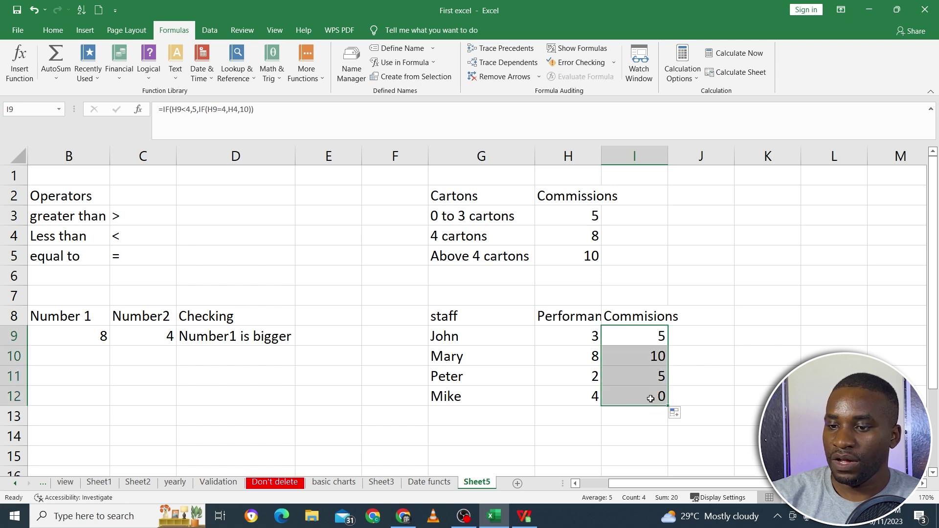
Inspect the cell references used by the filled commission formula in I12.
click(594, 396)
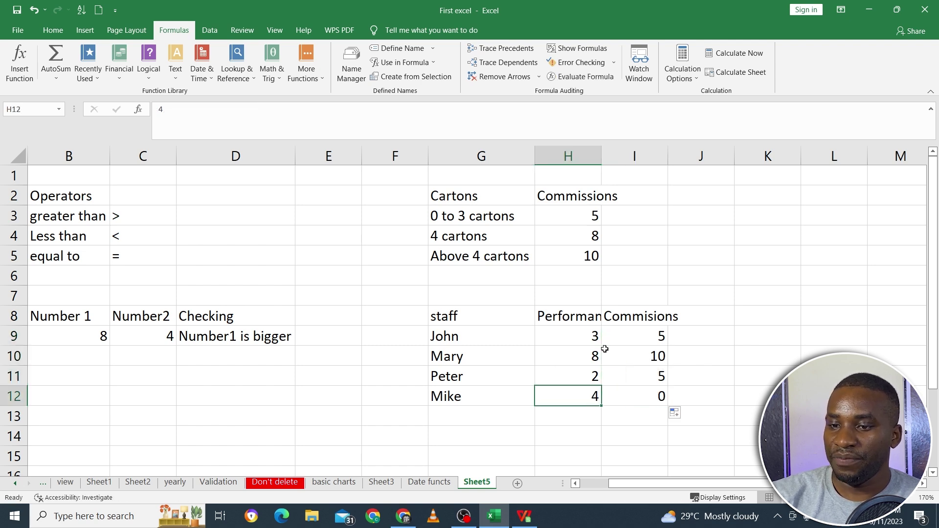
click(660, 393)
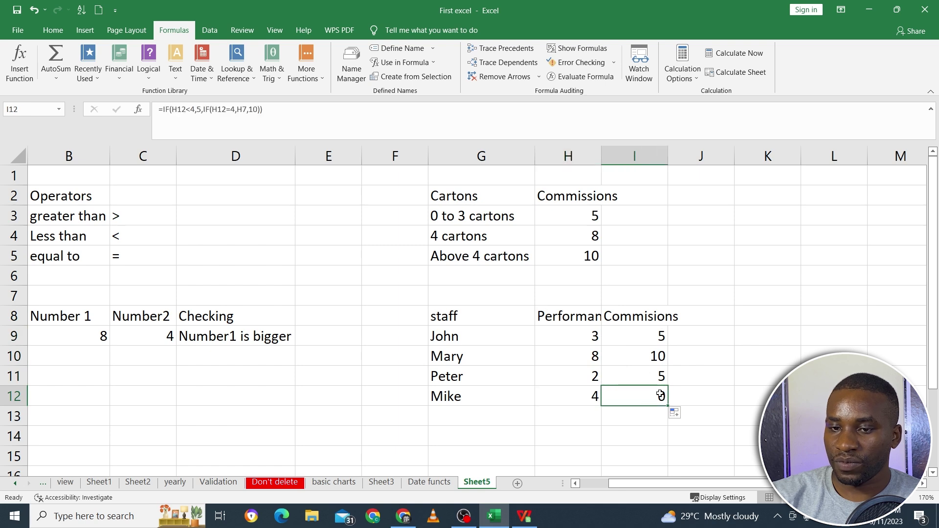
click(316, 122)
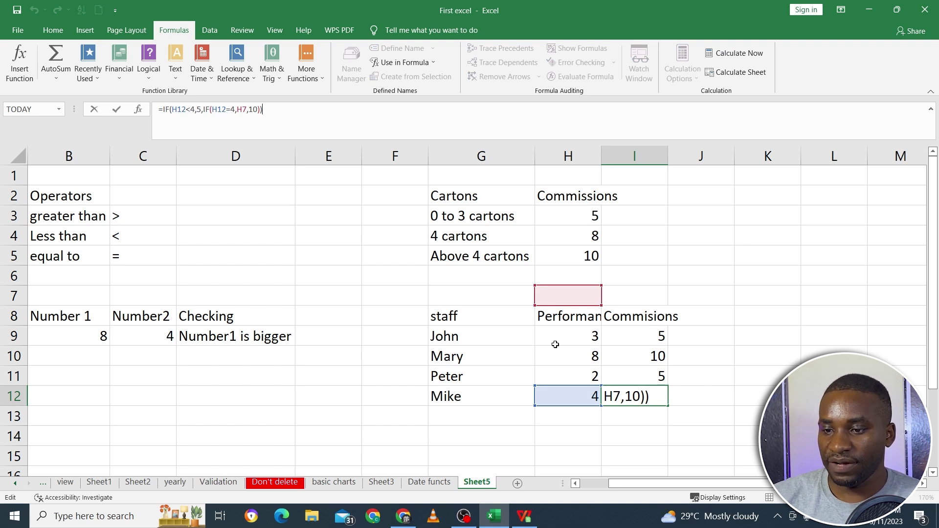
key(ctrl+Return)
Replace the H4 reference in I9's nested IF with the fixed value 8 and refill the formula down through I12.
click(647, 334)
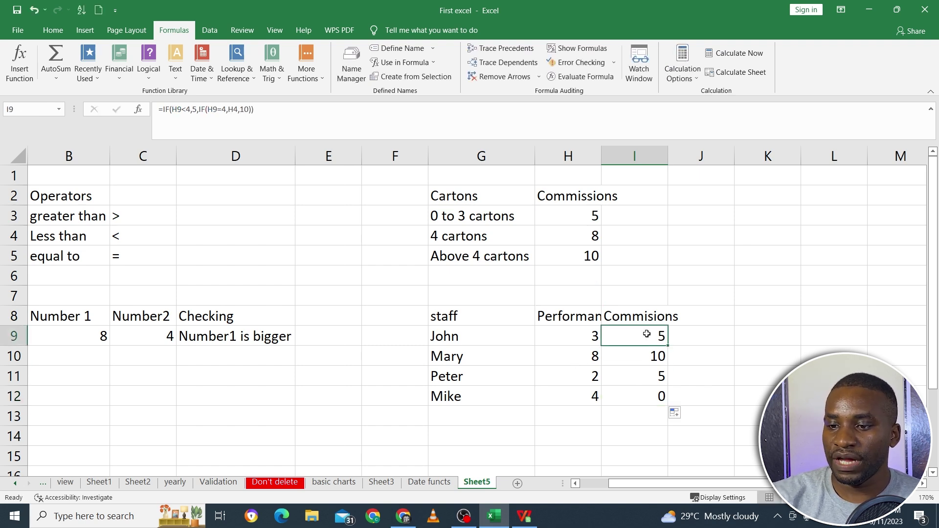
click(291, 113)
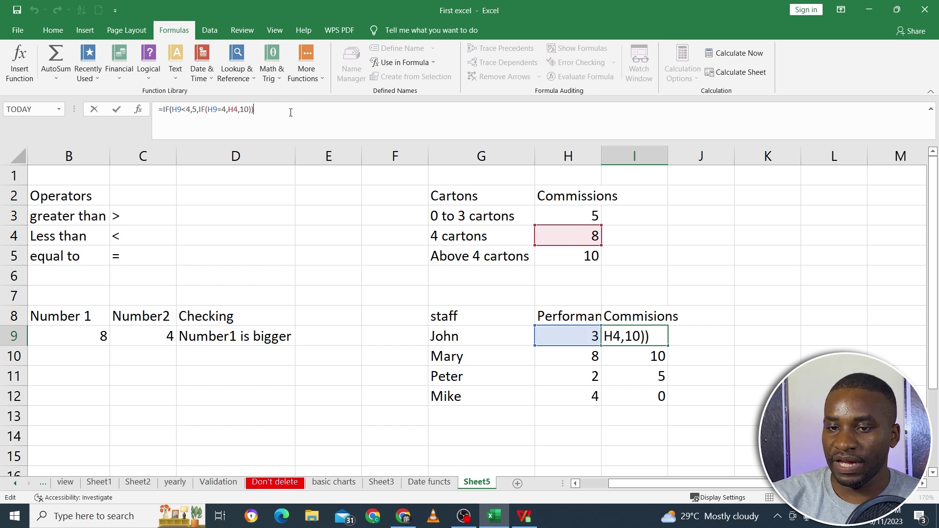
click(238, 110)
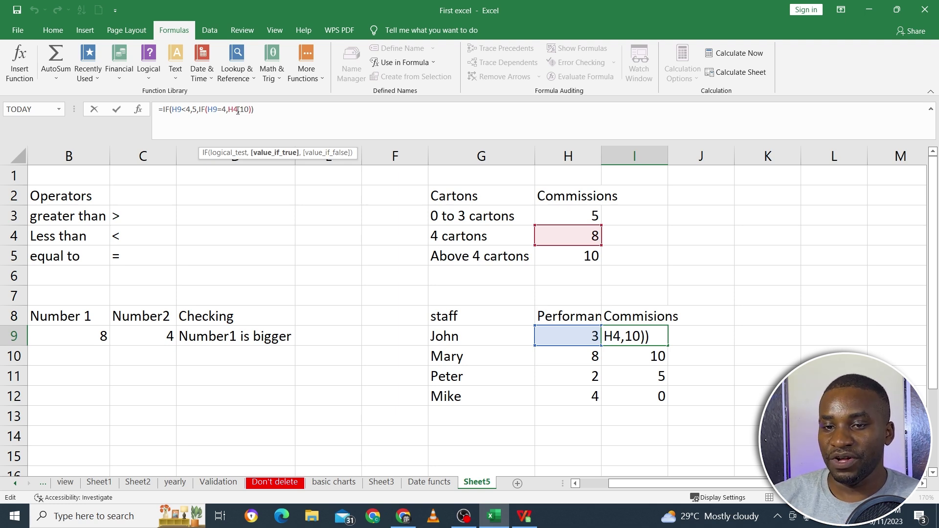
key(BackSpace)
key(BackSpace)
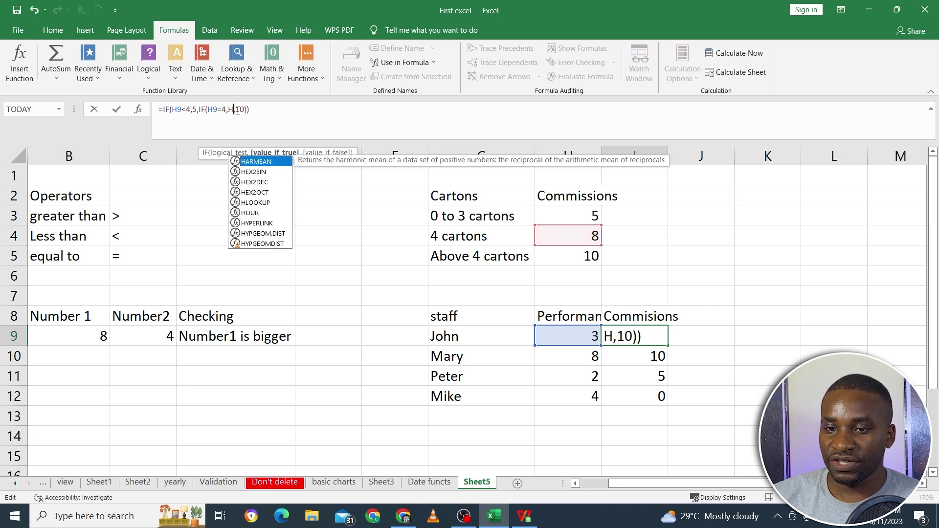
text(8)
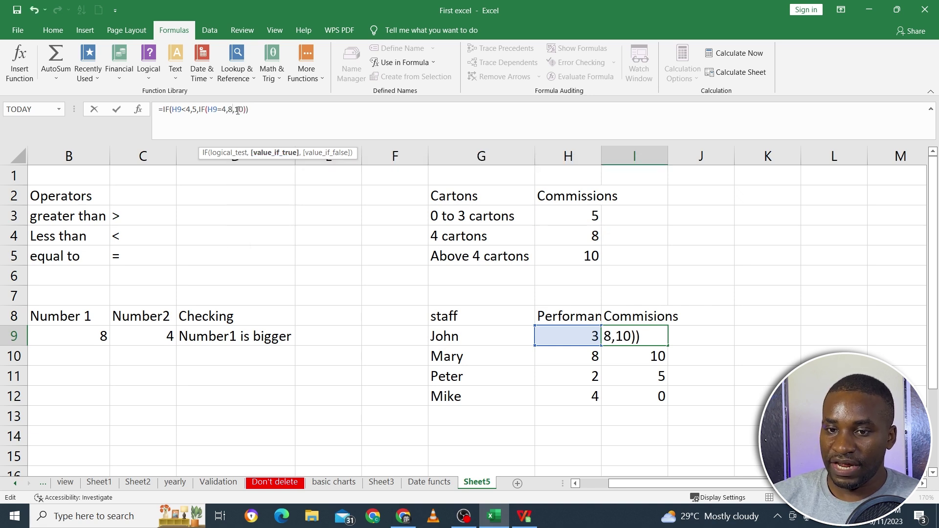
click(238, 109)
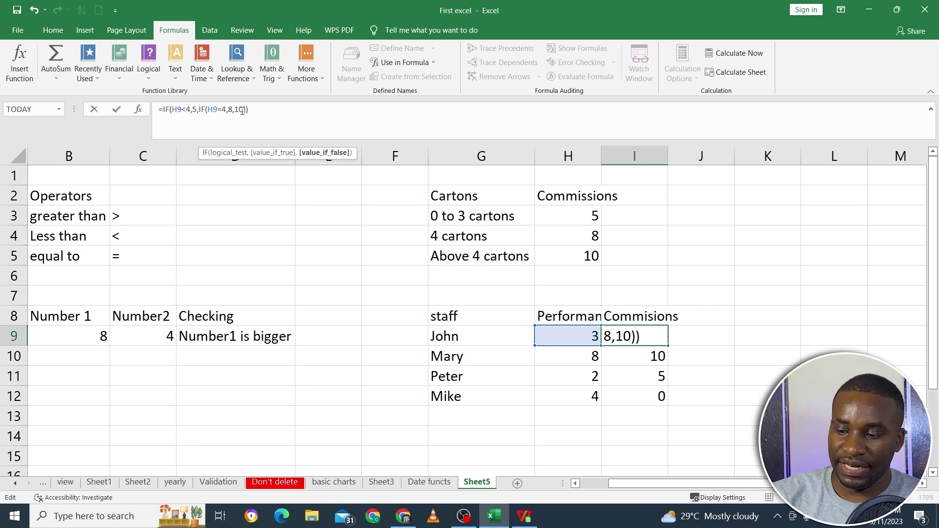
key(Return)
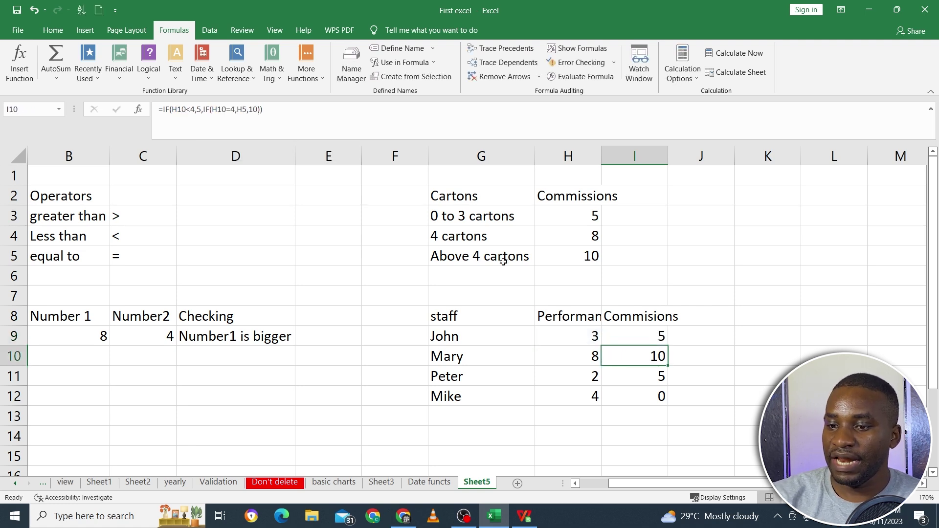
click(658, 333)
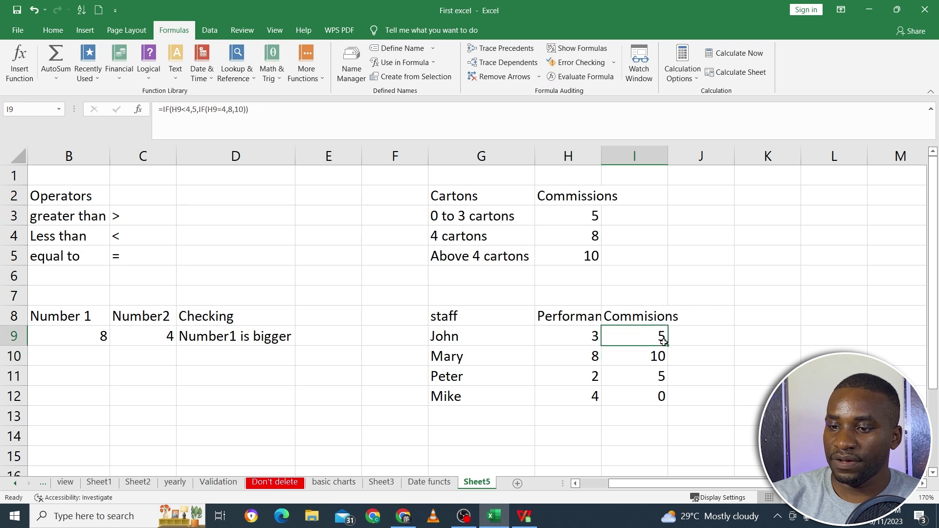
drag(667, 345, 671, 398)
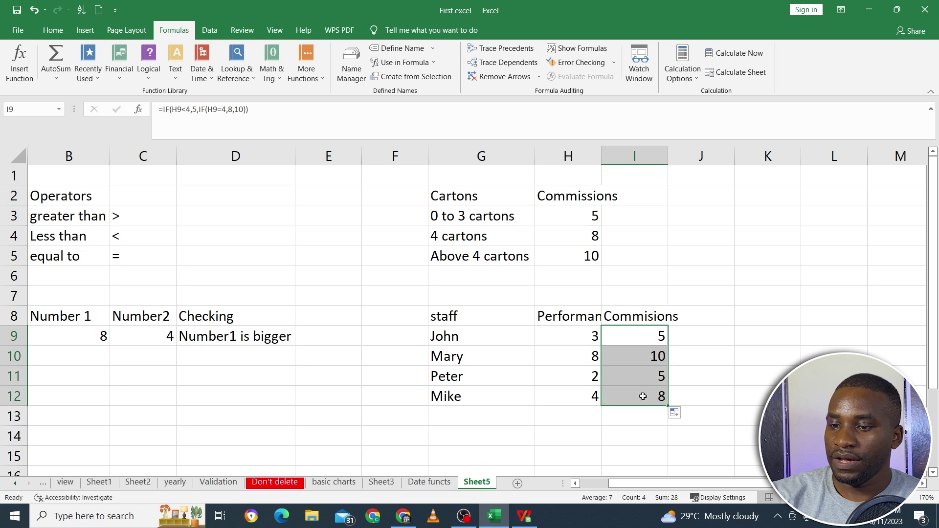
Check each staff member's commission in I9:I12 against the performance figures and the commission rates in H3:H5.
click(589, 395)
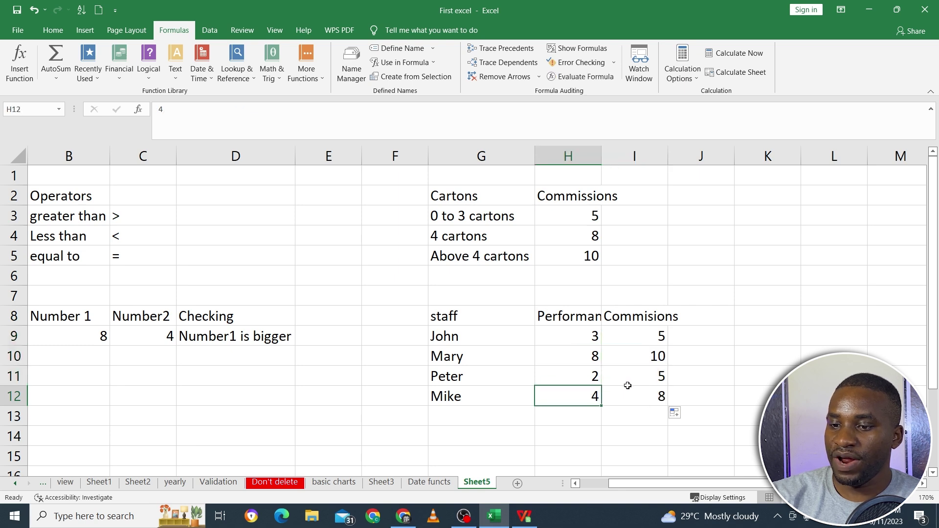
click(636, 400)
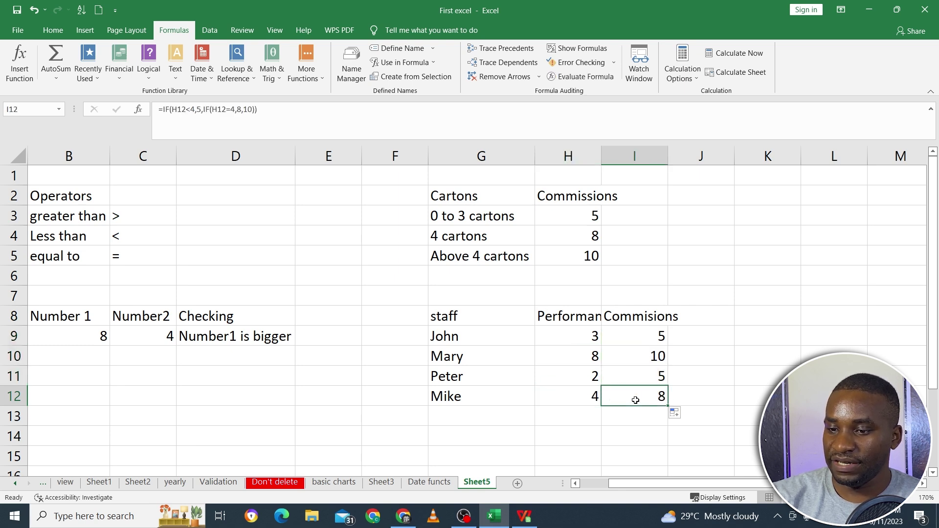
click(592, 339)
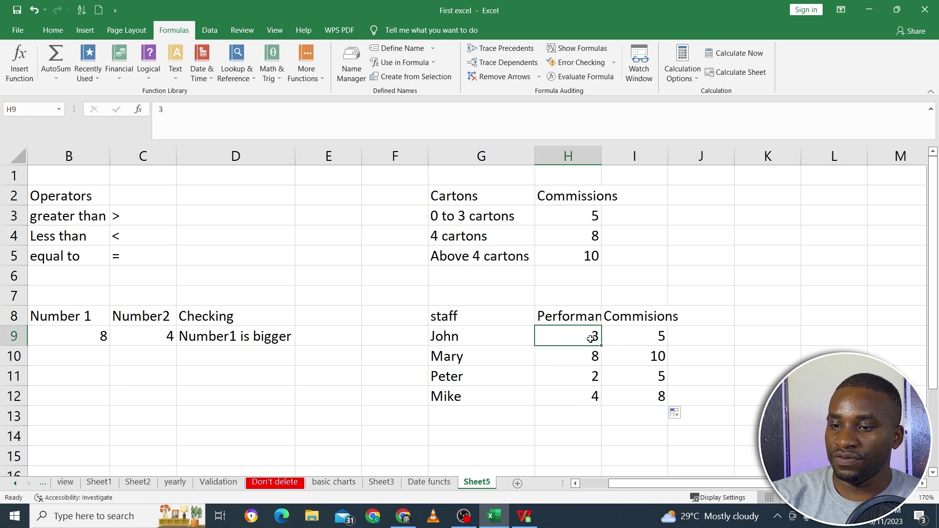
click(635, 336)
click(576, 217)
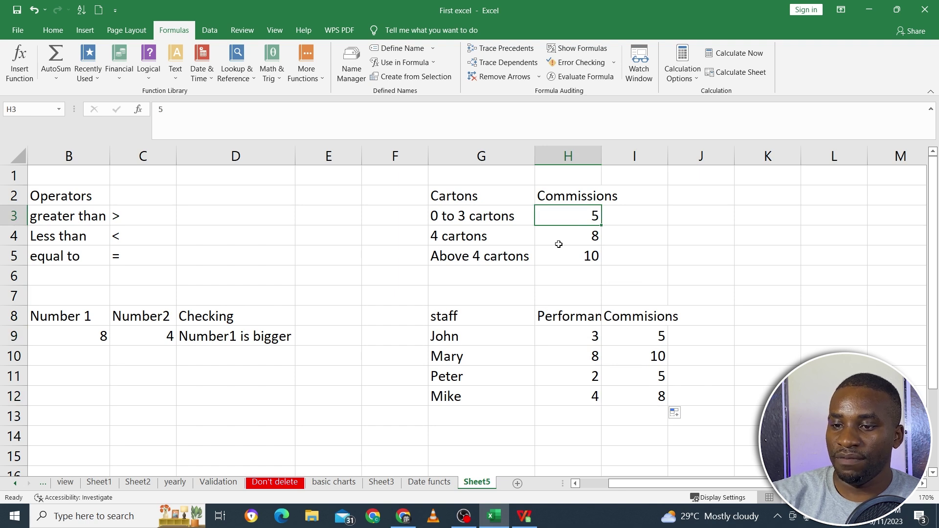
click(585, 391)
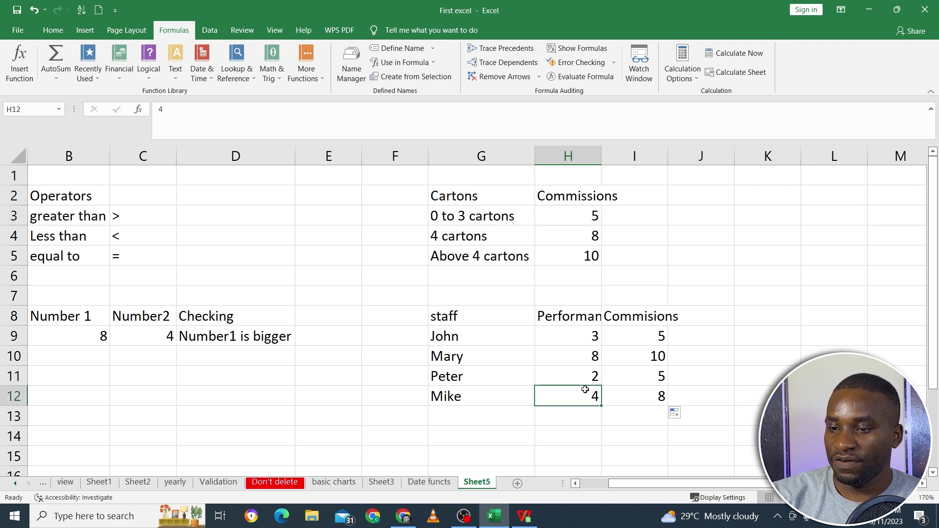
click(585, 357)
click(674, 364)
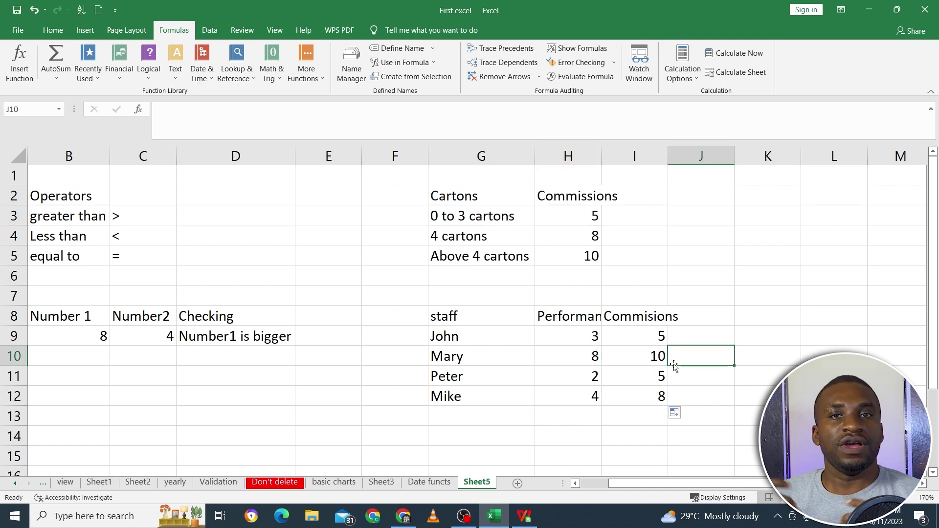